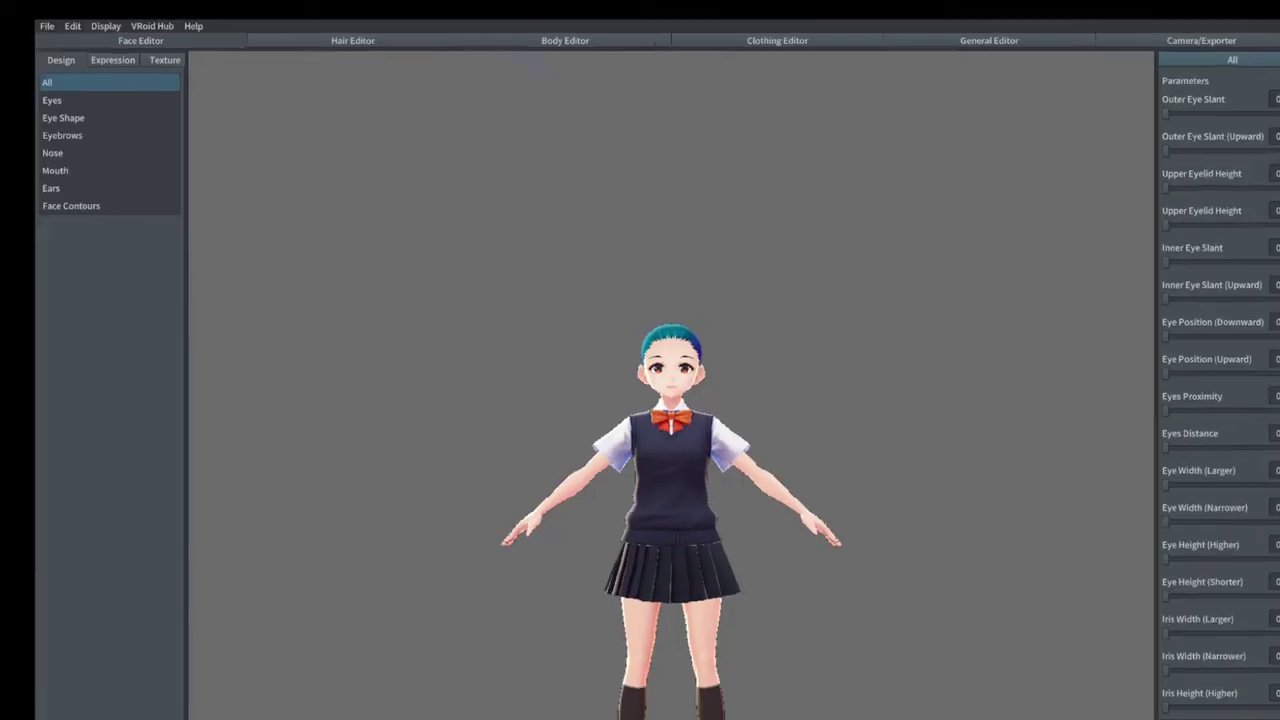
# Move the character's eyes slightly downward and closer together, and make them slightly narrower and considerably shorter
pyautogui.click(50, 83)
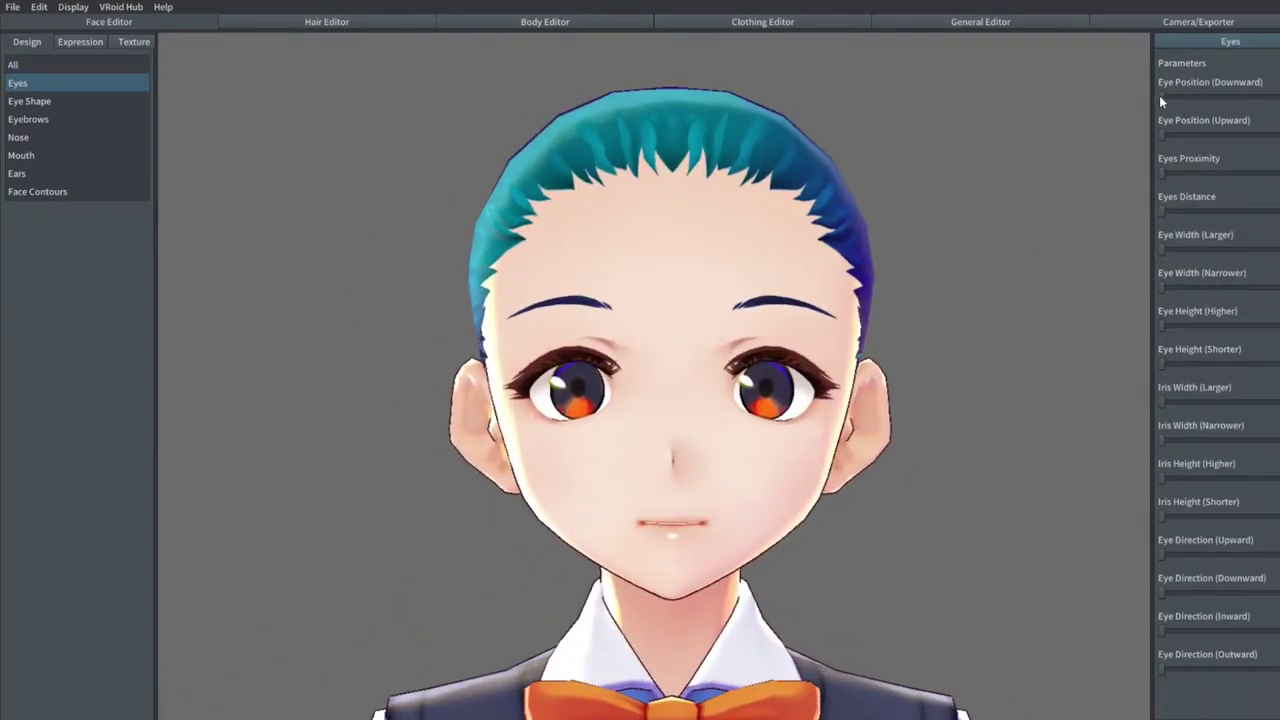
pyautogui.moveTo(1161, 101); pyautogui.dragTo(1189, 175)
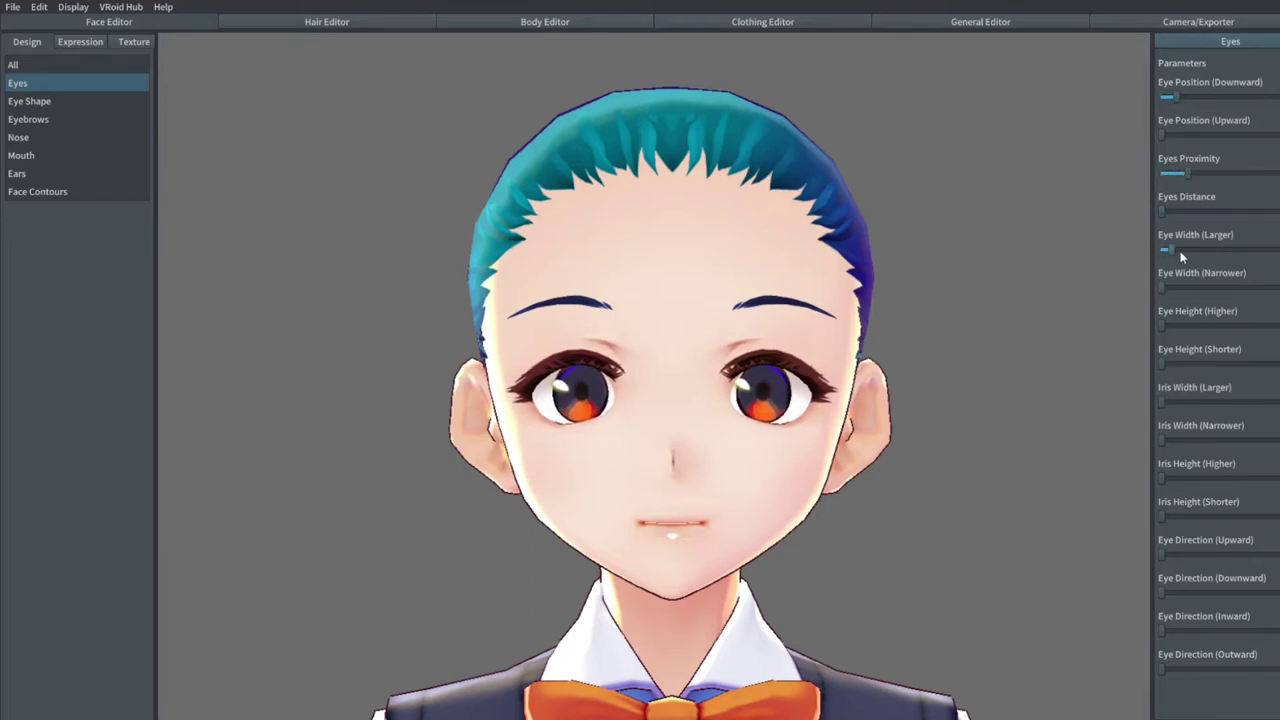
pyautogui.moveTo(1161, 289); pyautogui.dragTo(1171, 289)
pyautogui.moveTo(1162, 364); pyautogui.dragTo(1246, 364)
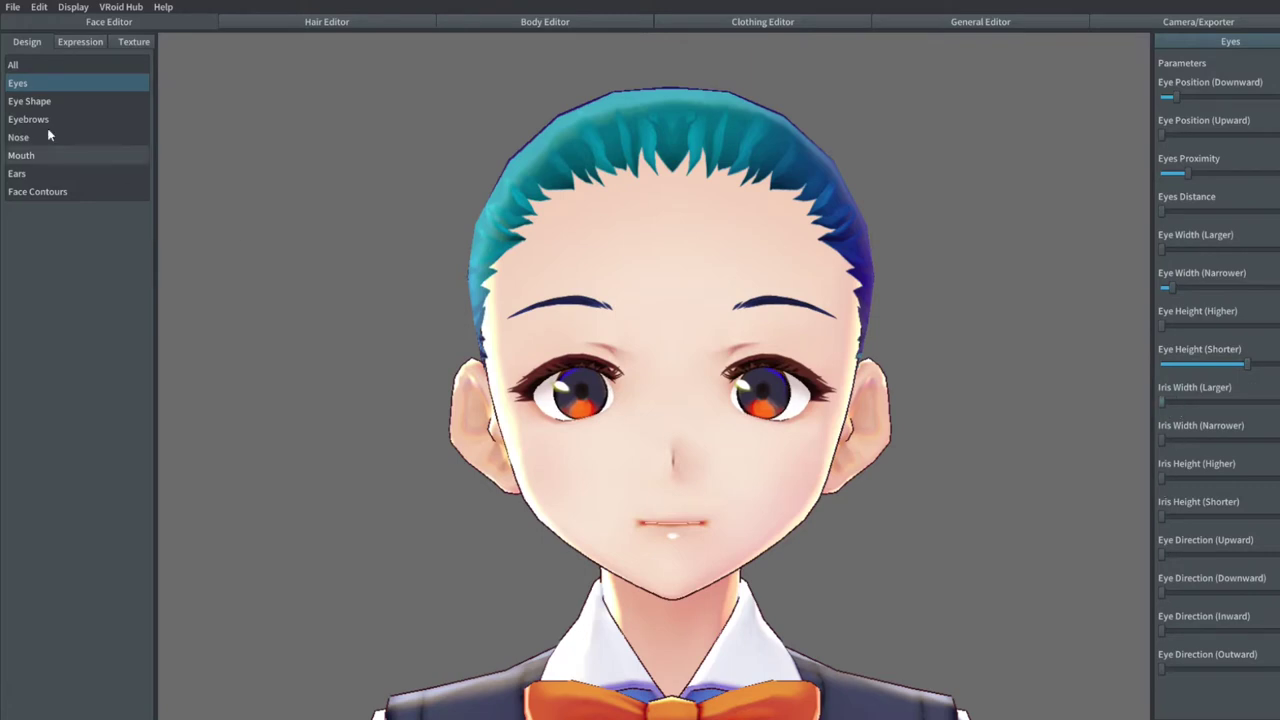
# Shape the eyes with a strong upward outer slant, lower upper eyelids and a moderate downward inner slant
pyautogui.click(30, 101)
pyautogui.moveTo(1161, 135); pyautogui.dragTo(1271, 134)
pyautogui.moveTo(1162, 173); pyautogui.dragTo(1276, 174)
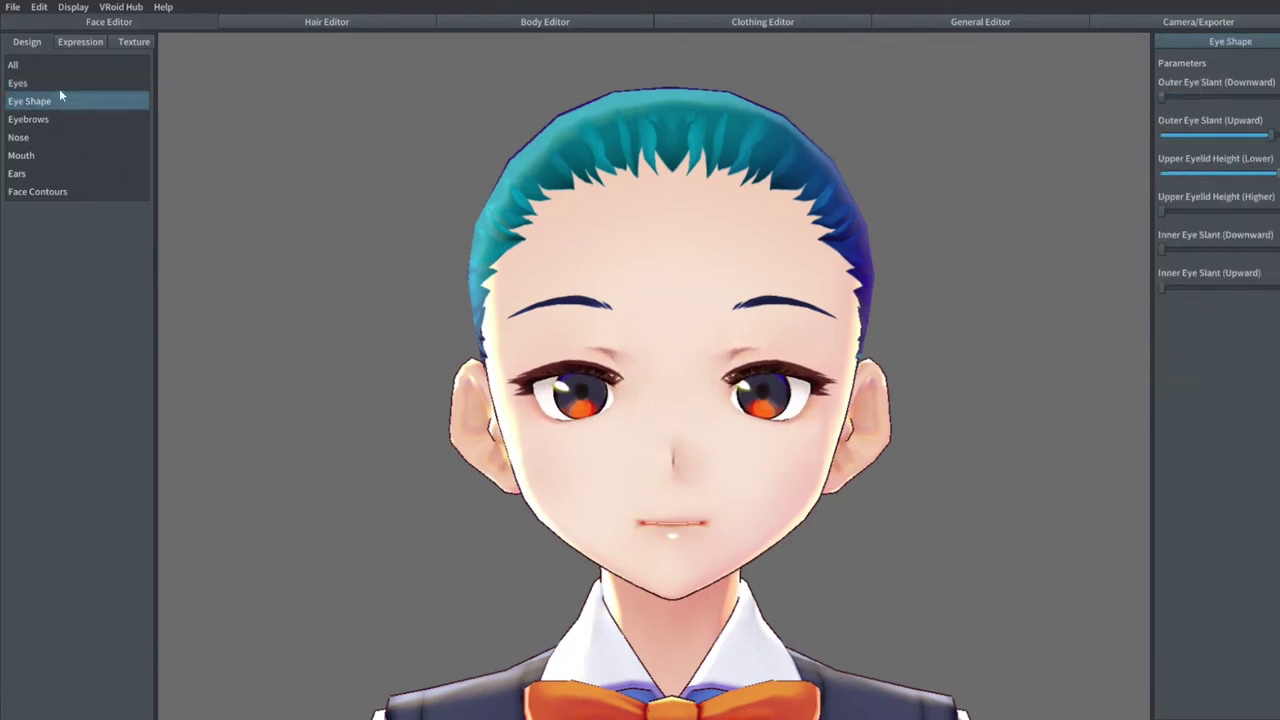
pyautogui.moveTo(1160, 249); pyautogui.dragTo(1219, 249)
# Reduce the Eye Height (Shorter) amount to less than half of its range
pyautogui.click(18, 83)
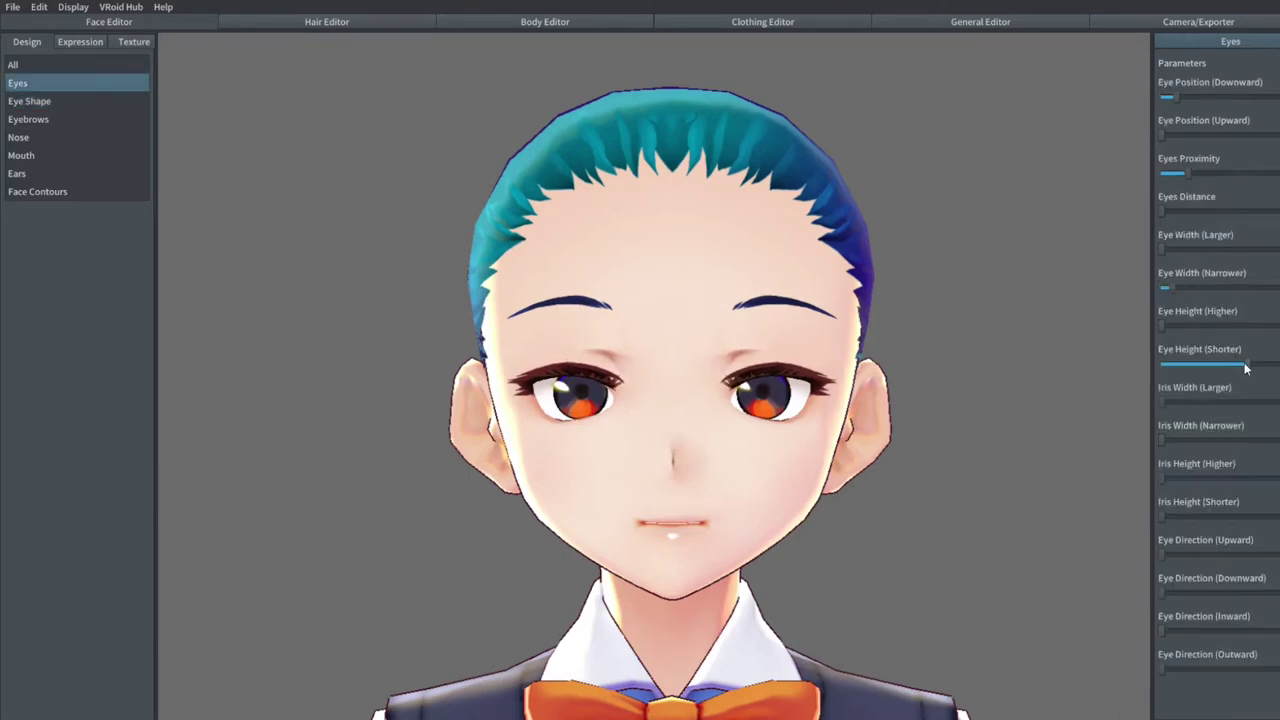
pyautogui.moveTo(1246, 366); pyautogui.dragTo(1197, 362)
# Lower the eyebrows slightly, bring them closer together and adjust their slant
pyautogui.click(28, 119)
pyautogui.moveTo(1163, 97); pyautogui.dragTo(1210, 98)
pyautogui.moveTo(1178, 173); pyautogui.dragTo(1197, 177)
pyautogui.moveTo(1162, 249); pyautogui.dragTo(1234, 247)
# Go through the nose and mouth parameters and make the character's ears smaller
pyautogui.click(99, 137)
pyautogui.click(48, 155)
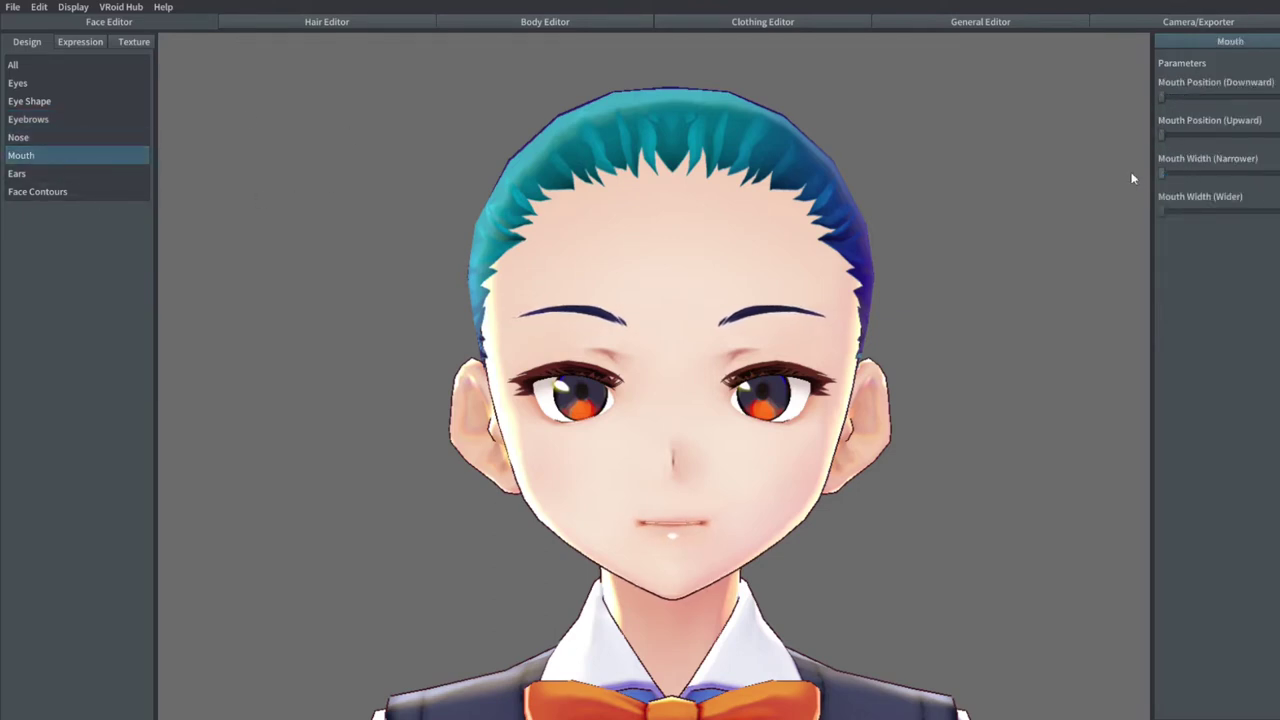
pyautogui.click(68, 175)
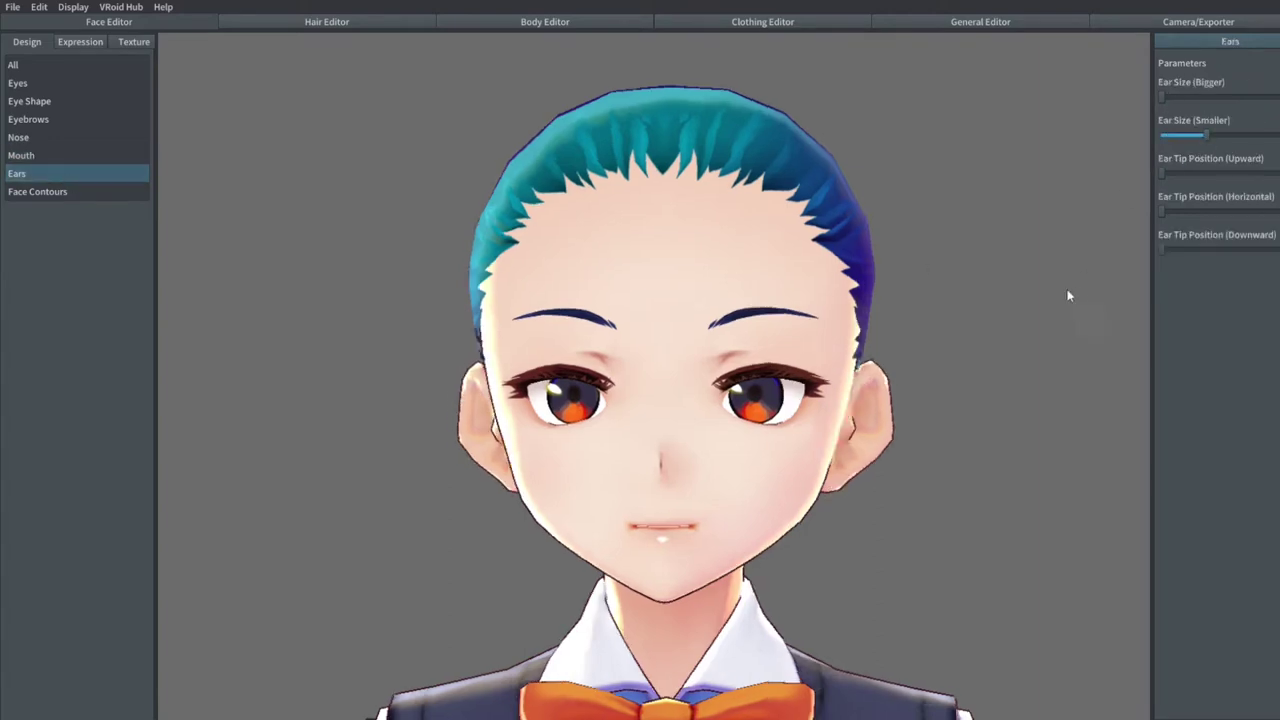
pyautogui.moveTo(1162, 135); pyautogui.dragTo(1254, 136)
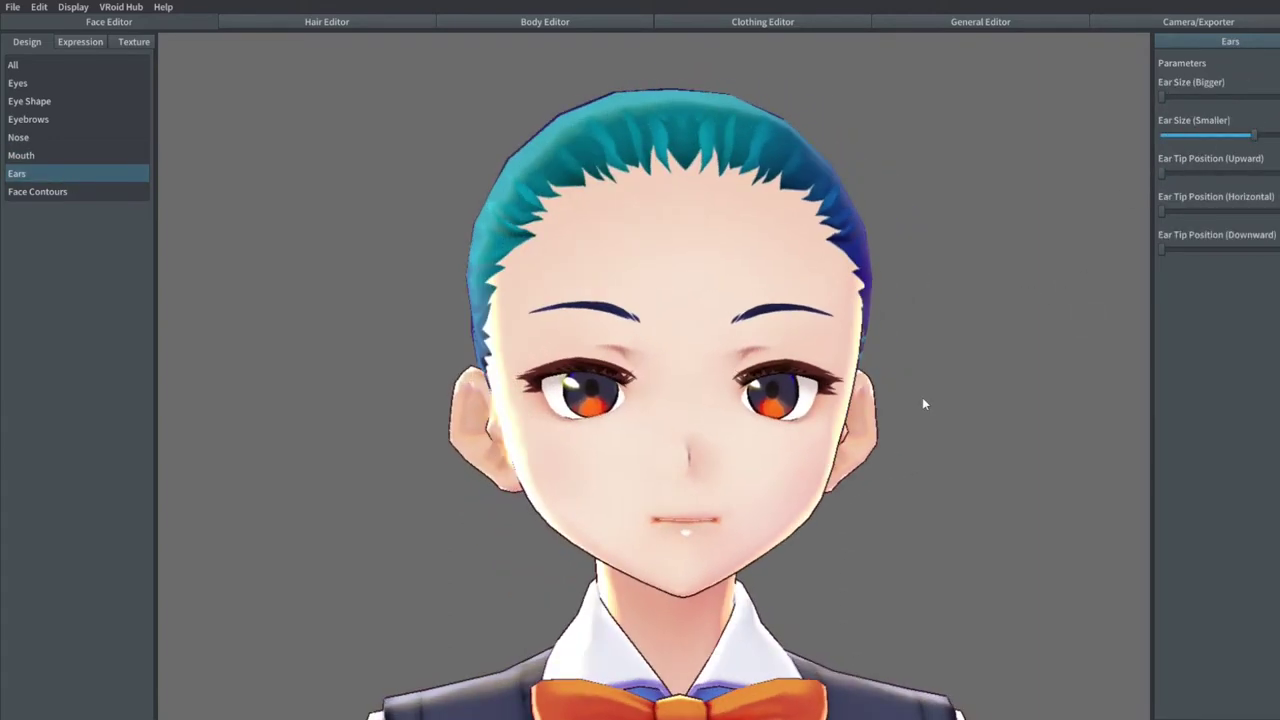
# Adjust the face contours by raising the faceline and slightly increasing the chin roundness and Head Top Position
pyautogui.click(94, 197)
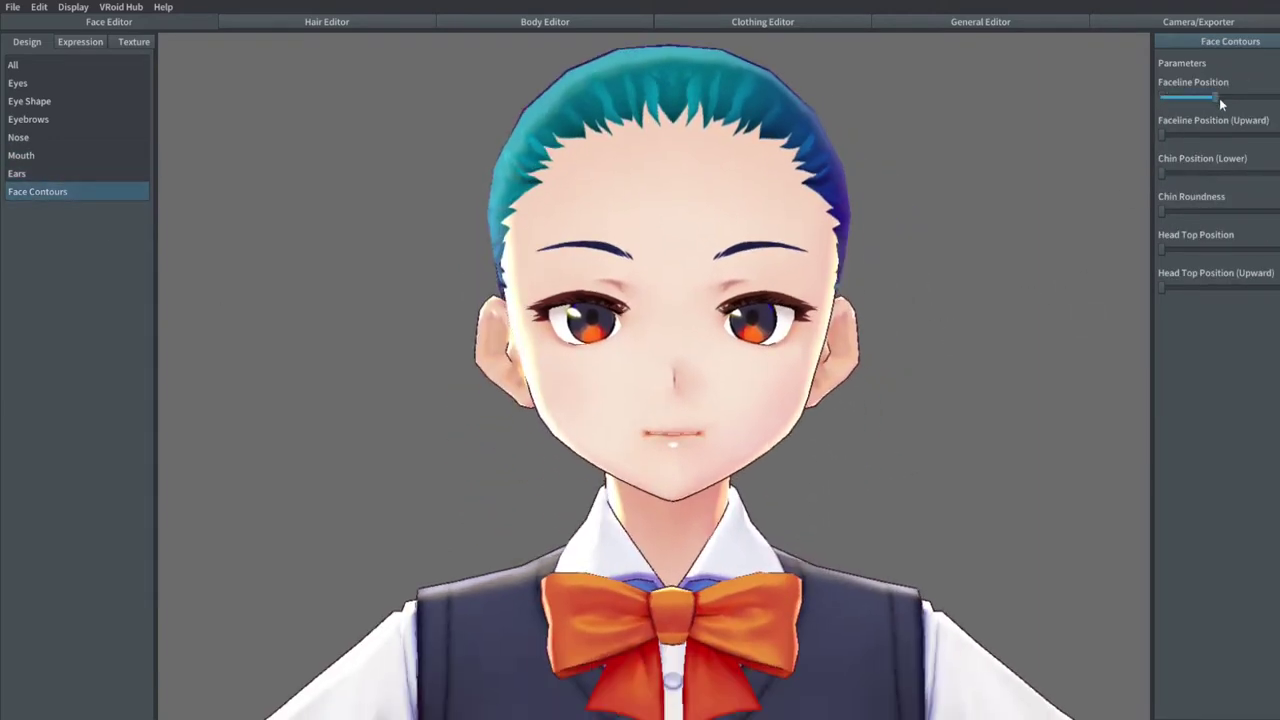
pyautogui.moveTo(1163, 134); pyautogui.dragTo(1245, 135)
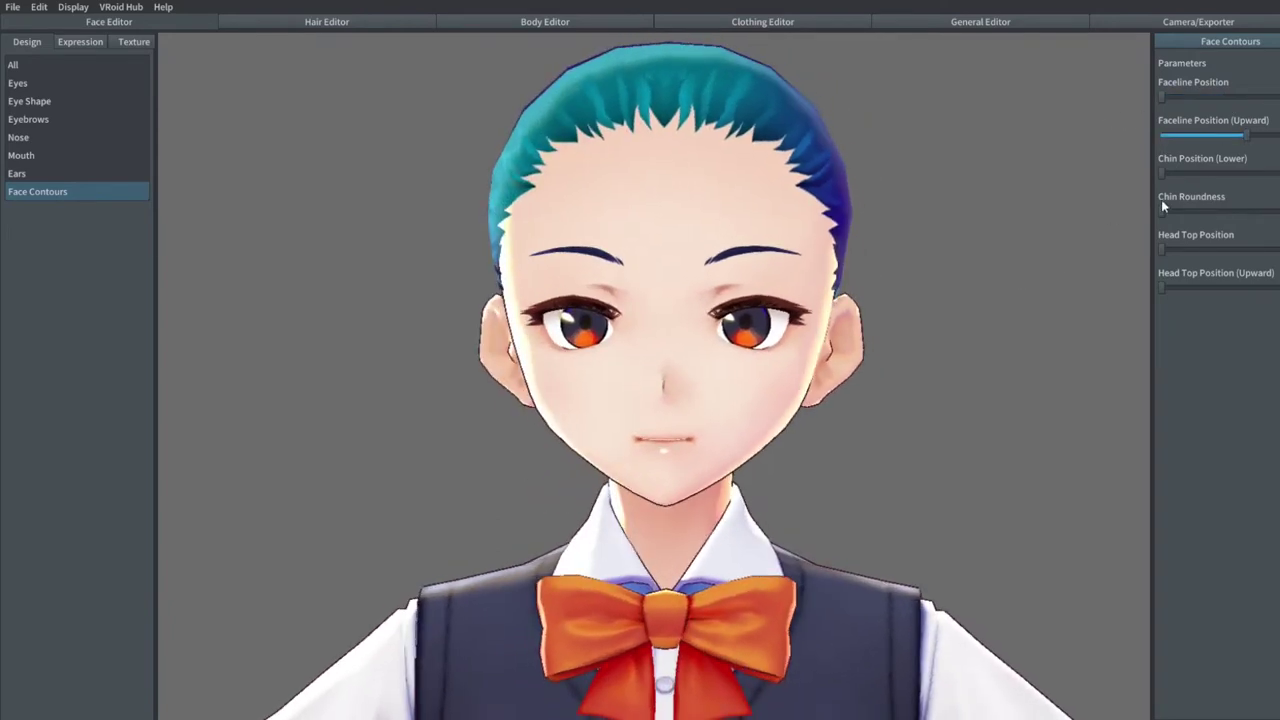
pyautogui.moveTo(1162, 211); pyautogui.dragTo(1184, 211)
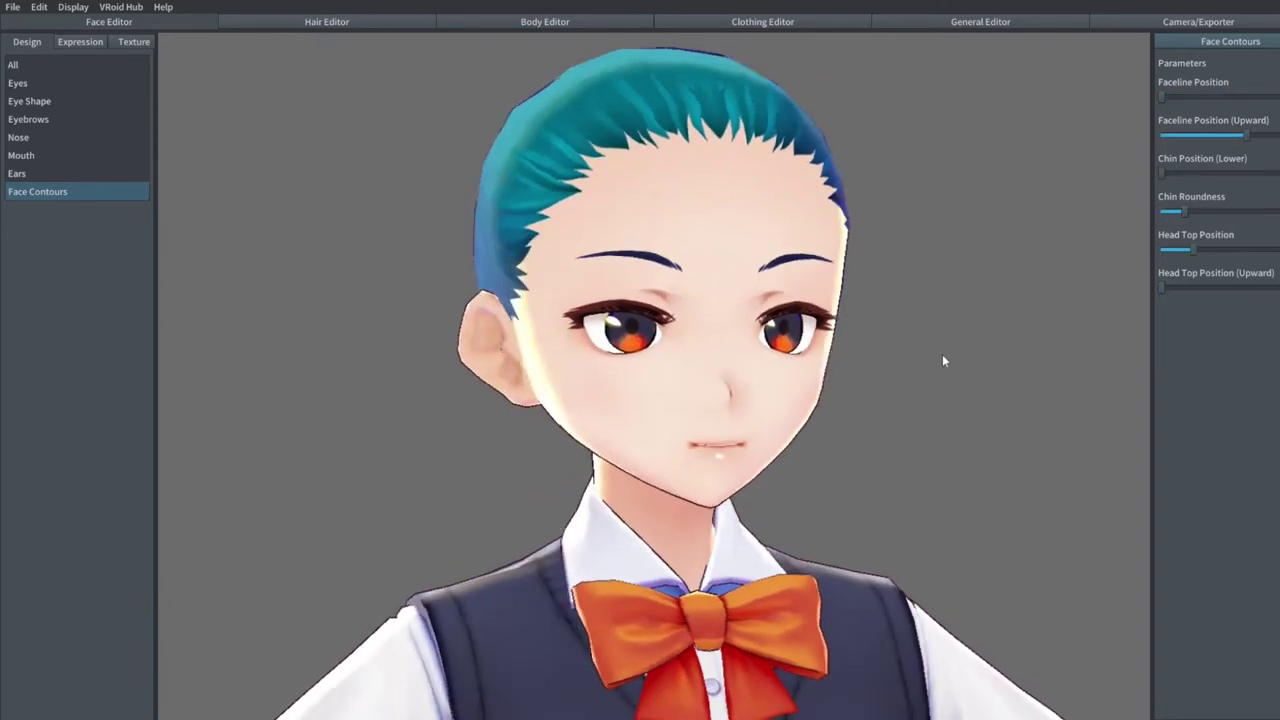
# Open the face textures and expand the Irises section
pyautogui.click(128, 43)
pyautogui.click(66, 62)
pyautogui.click(60, 143)
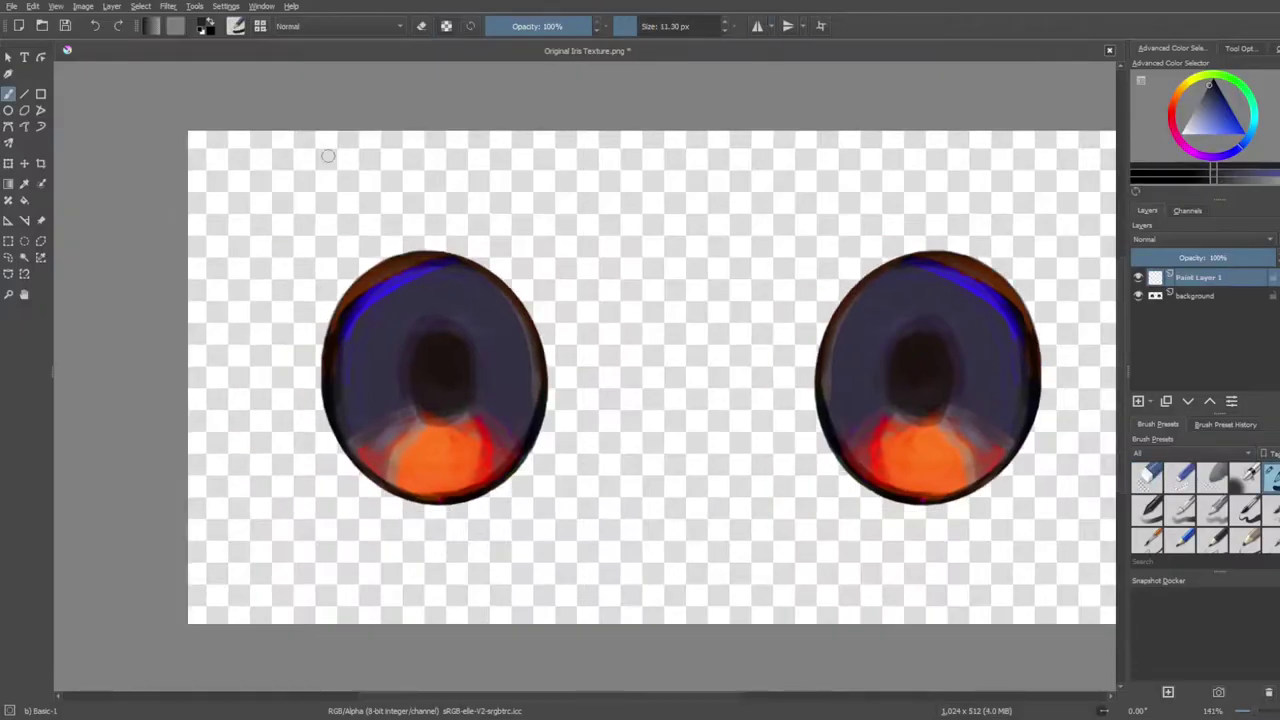
# In Krita, paint black, white, mauve and crimson palette swatches near the upper-left corner of the iris texture
pyautogui.scroll(5, 300, 400)
pyautogui.click(255, 405)
pyautogui.moveTo(285, 400); pyautogui.dragTo(330, 380)
pyautogui.click(1218, 125)
pyautogui.moveTo(250, 160); pyautogui.dragTo(265, 178)
pyautogui.click(1225, 120)
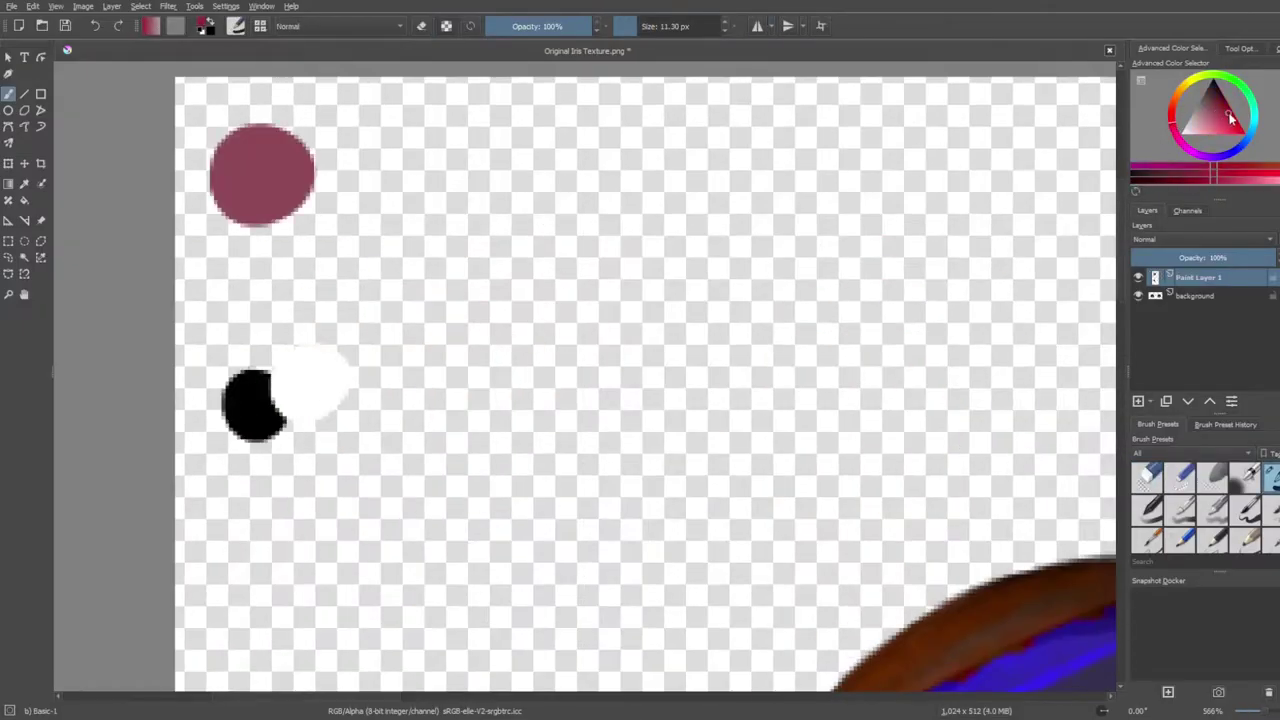
pyautogui.moveTo(368, 198); pyautogui.dragTo(385, 210)
pyautogui.moveTo(424, 160); pyautogui.dragTo(434, 186)
# Paint two overlapping red palette swatches, one slightly lighter, near the lower-left corner of the iris texture
pyautogui.scroll(-1, 528, 372)
pyautogui.moveTo(540, 640); pyautogui.dragTo(557, 80, button='middle')
pyautogui.moveTo(390, 490); pyautogui.dragTo(396, 510)
pyautogui.click(1222, 124)
pyautogui.moveTo(426, 466); pyautogui.dragTo(434, 458)
# Turn on horizontal mirroring and make an elliptical selection around the left iris on a new layer
pyautogui.scroll(-2, 430, 458)
pyautogui.click(757, 26)
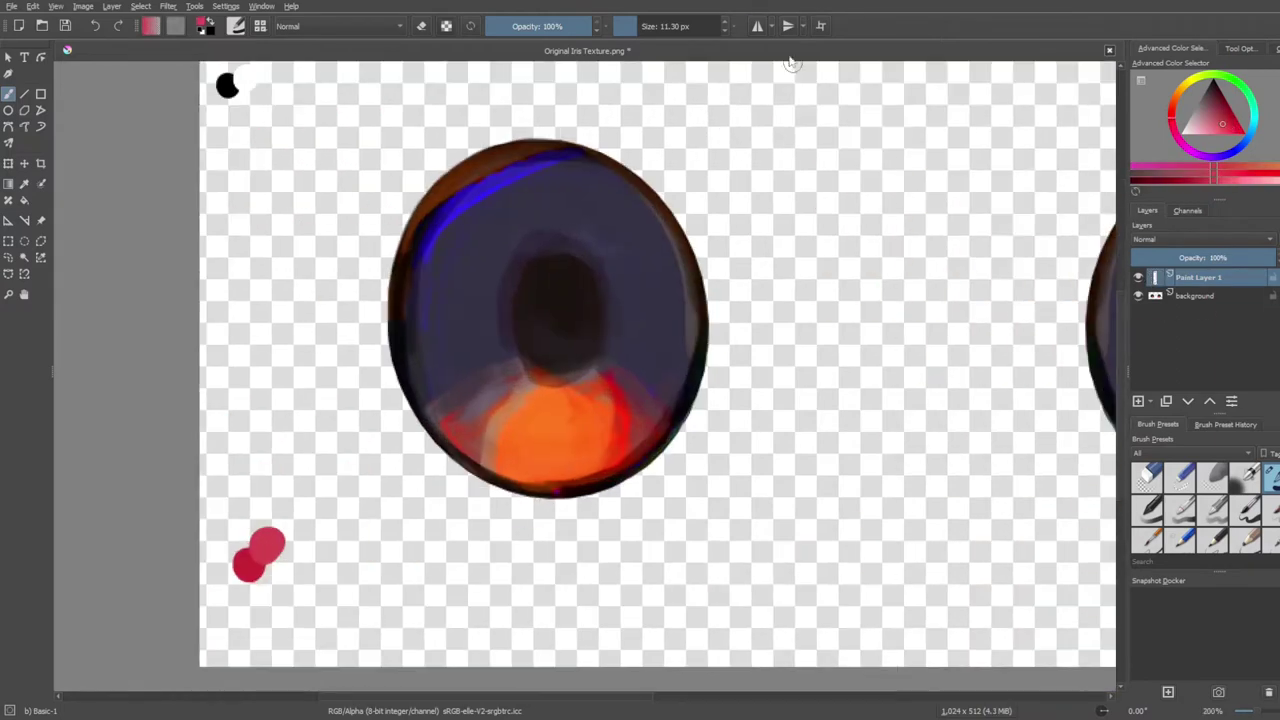
pyautogui.click(1138, 401)
pyautogui.click(24, 241)
pyautogui.moveTo(471, 206); pyautogui.dragTo(780, 560)
pyautogui.click(24, 163)
pyautogui.click(24, 241)
pyautogui.moveTo(471, 214); pyautogui.dragTo(769, 551)
# Align the oval with the left iris and fill it with the mauve swatch colour
pyautogui.moveTo(620, 385); pyautogui.dragTo(570, 346)
pyautogui.click(531, 294)
pyautogui.moveTo(531, 294)
pyautogui.mouseDown(button='middle')
pyautogui.moveTo(573, 388)
pyautogui.moveTo(525, 286)
pyautogui.mouseUp(button='middle')
pyautogui.keyDown('ctrl'); pyautogui.click(306, 134); pyautogui.keyUp('ctrl')
pyautogui.moveTo(440, 255)
pyautogui.mouseDown()
pyautogui.moveTo(576, 169)
pyautogui.moveTo(600, 490)
pyautogui.mouseUp()
pyautogui.scroll(-1, 372, 294)
# Duplicate the mauve iris base and move the copy over the right iris
pyautogui.click(1166, 401)
pyautogui.click(24, 163)
pyautogui.moveTo(463, 314); pyautogui.dragTo(960, 314)
# Add a new layer for the pupil and draw a tall black oval in the iris centre
pyautogui.click(1138, 401)
pyautogui.click(1138, 296)
pyautogui.click(1138, 314)
pyautogui.moveTo(760, 276); pyautogui.dragTo(849, 429)
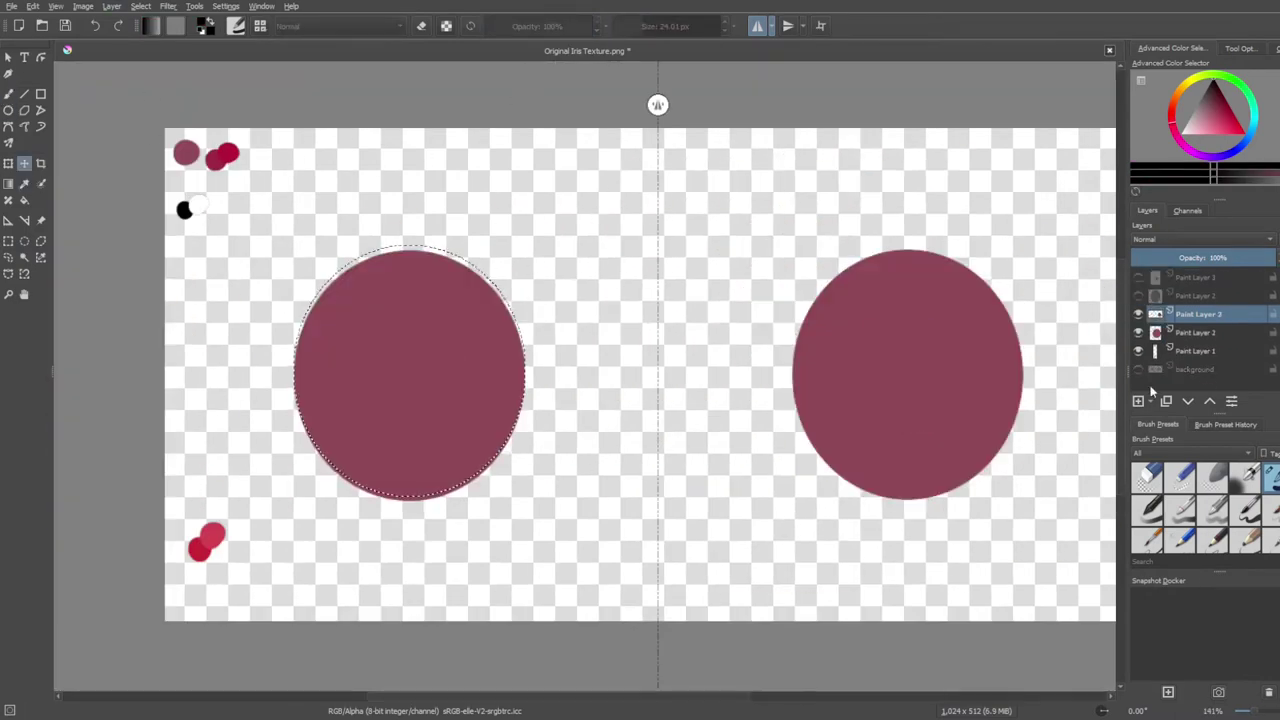
# Paint the upper part of the left iris dark crimson with a curved lower edge on a new layer
pyautogui.click(1138, 401)
pyautogui.click(8, 110)
pyautogui.keyDown('ctrl'); pyautogui.click(228, 153); pyautogui.keyUp('ctrl')
pyautogui.moveTo(280, 266); pyautogui.dragTo(540, 397)
pyautogui.press('b')
pyautogui.scroll(1, 287, 326)
pyautogui.moveTo(320, 375)
pyautogui.mouseDown()
pyautogui.moveTo(580, 343)
pyautogui.moveTo(564, 282)
pyautogui.mouseUp()
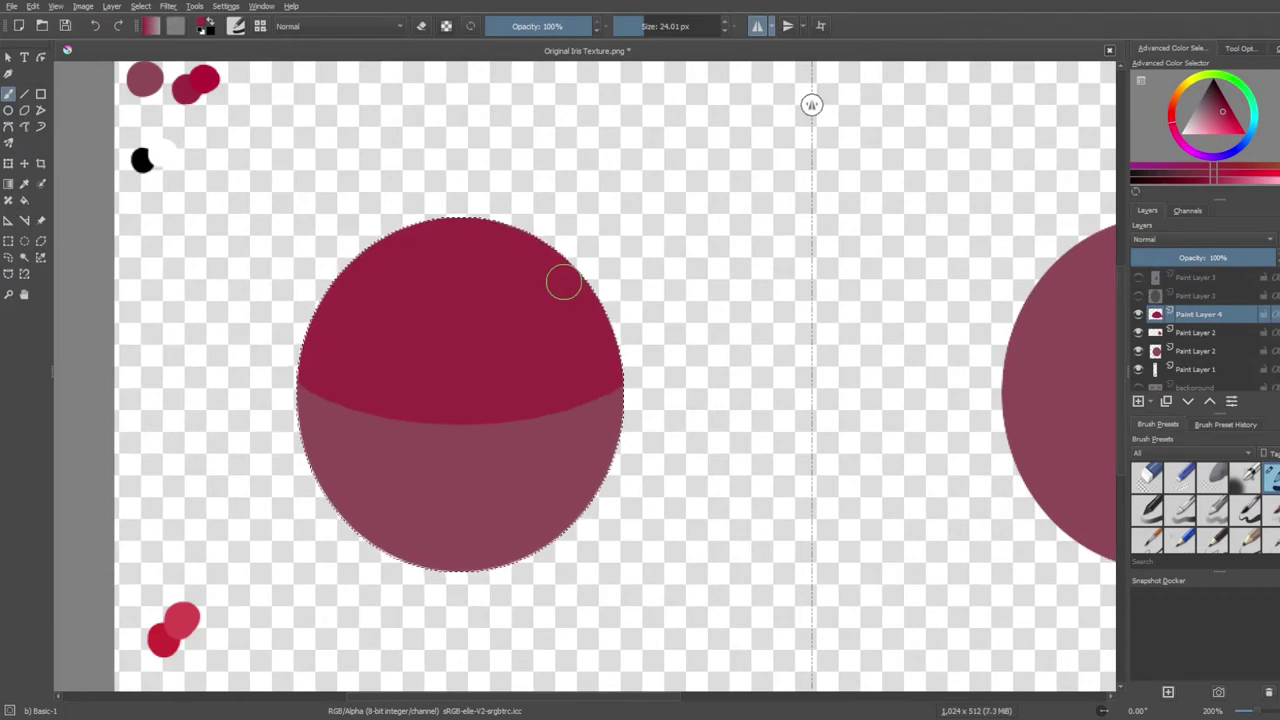
# Duplicate the dark crimson shading and place the copy on the right iris
pyautogui.scroll(-1, 626, 354)
pyautogui.hotkey('ctrl', 'j')
pyautogui.press('t')
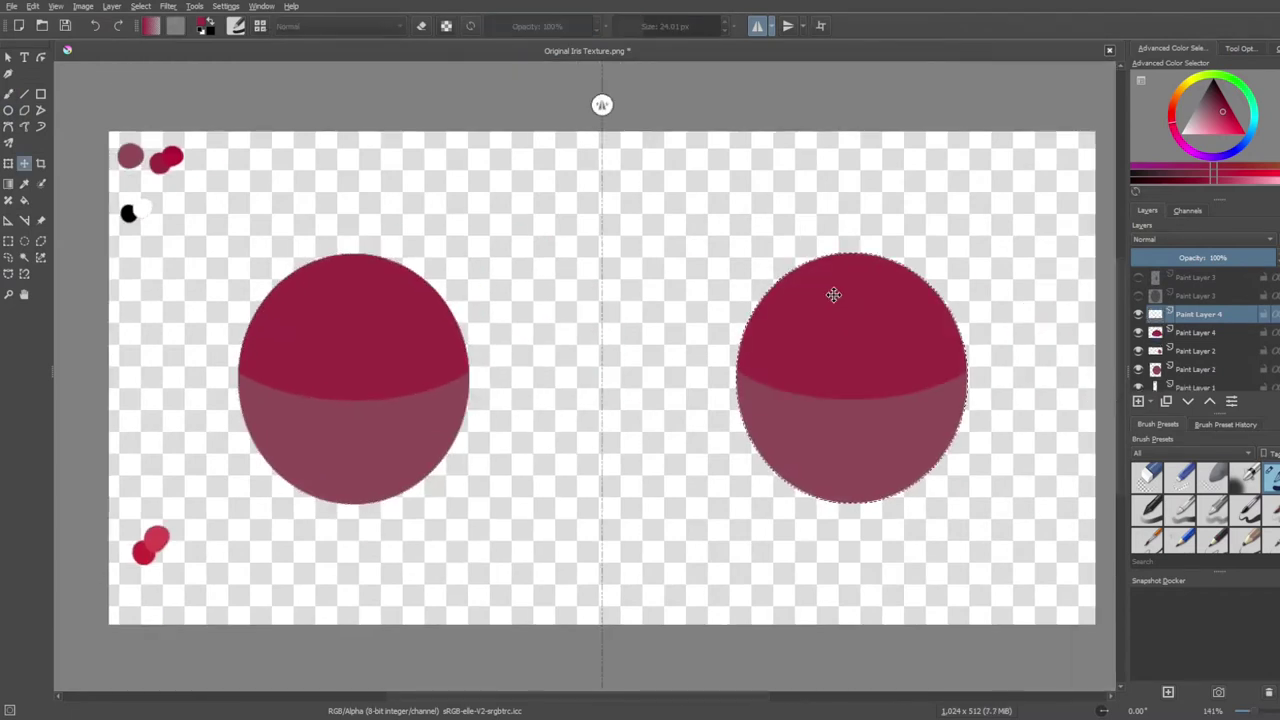
# Draw a curved bright red area across the bottom of the right iris using the lower red swatch colour
pyautogui.click(8, 110)
pyautogui.moveTo(737, 423); pyautogui.dragTo(974, 522)
pyautogui.click(24, 184)
pyautogui.click(144, 552)
pyautogui.click(8, 110)
pyautogui.moveTo(733, 414); pyautogui.dragTo(972, 520)
pyautogui.click(8, 94)
pyautogui.moveTo(811, 451); pyautogui.dragTo(790, 476)
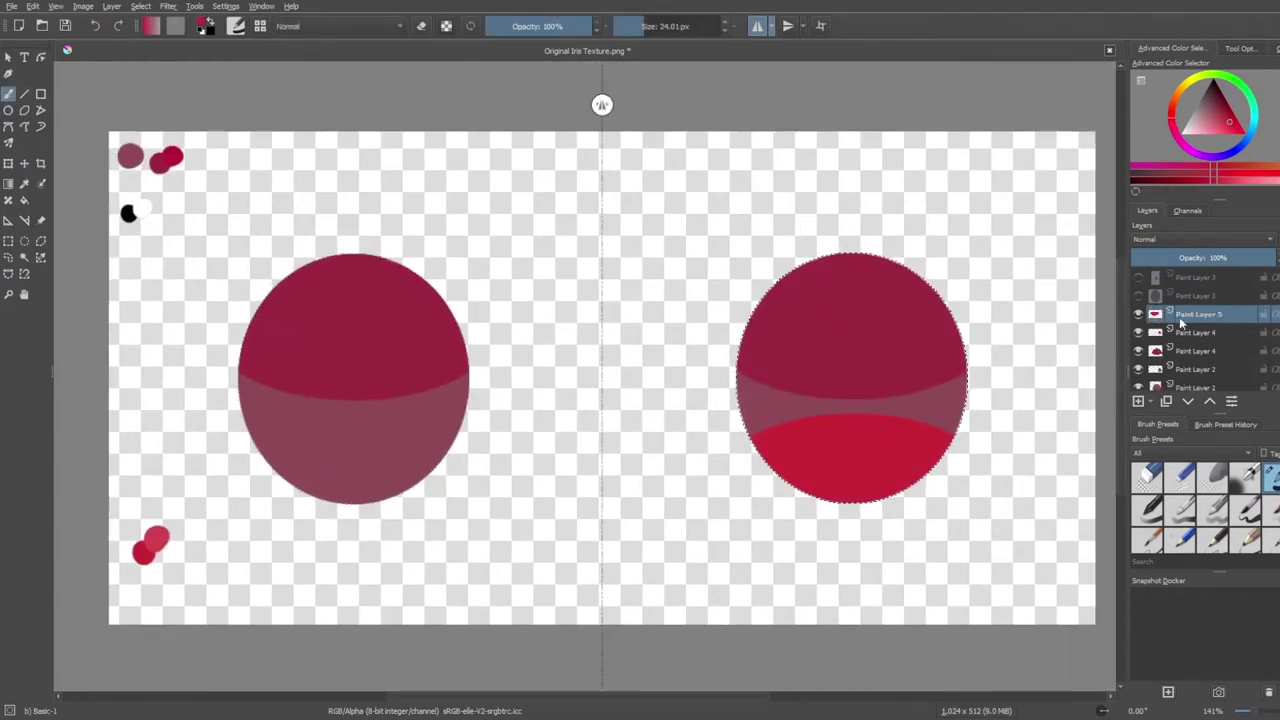
# Duplicate the bright red lower area and move the copy onto the left iris
pyautogui.click(1166, 401)
pyautogui.click(24, 163)
pyautogui.moveTo(838, 411); pyautogui.dragTo(340, 411)
# Draw a crimson circle in the upper right of the left iris on a new layer, using the upper crimson swatch
pyautogui.click(1138, 401)
pyautogui.click(24, 184)
pyautogui.click(173, 156)
pyautogui.click(8, 110)
pyautogui.click(8, 94)
# Duplicate the crimson circle, flip it horizontally and move it onto the right iris
pyautogui.click(1166, 401)
pyautogui.click(112, 6)
pyautogui.moveTo(378, 355)
pyautogui.mouseDown()
pyautogui.moveTo(407, 338)
pyautogui.moveTo(878, 325)
pyautogui.mouseUp()
pyautogui.click(300, 142)
pyautogui.click(24, 163)
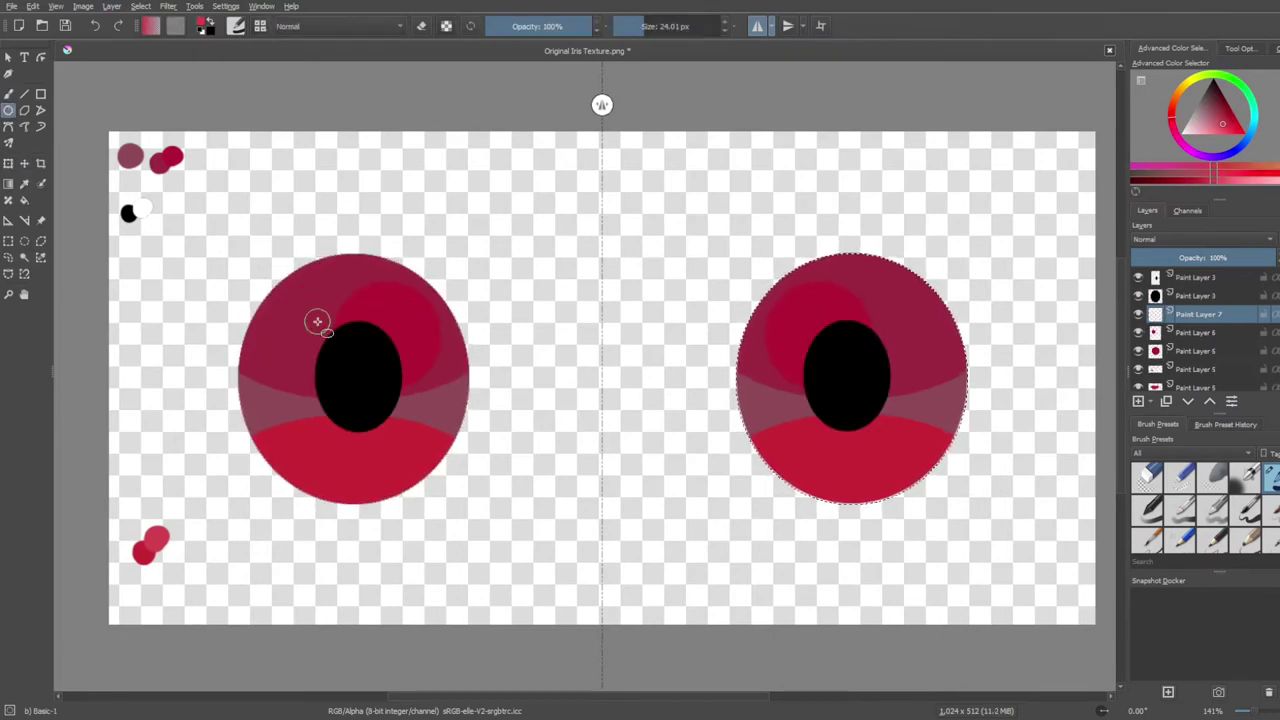
# Draw a lighter red oval ring around the pupils and save the file as Archive Eye Draft 1.png
pyautogui.moveTo(865, 355); pyautogui.dragTo(895, 400)
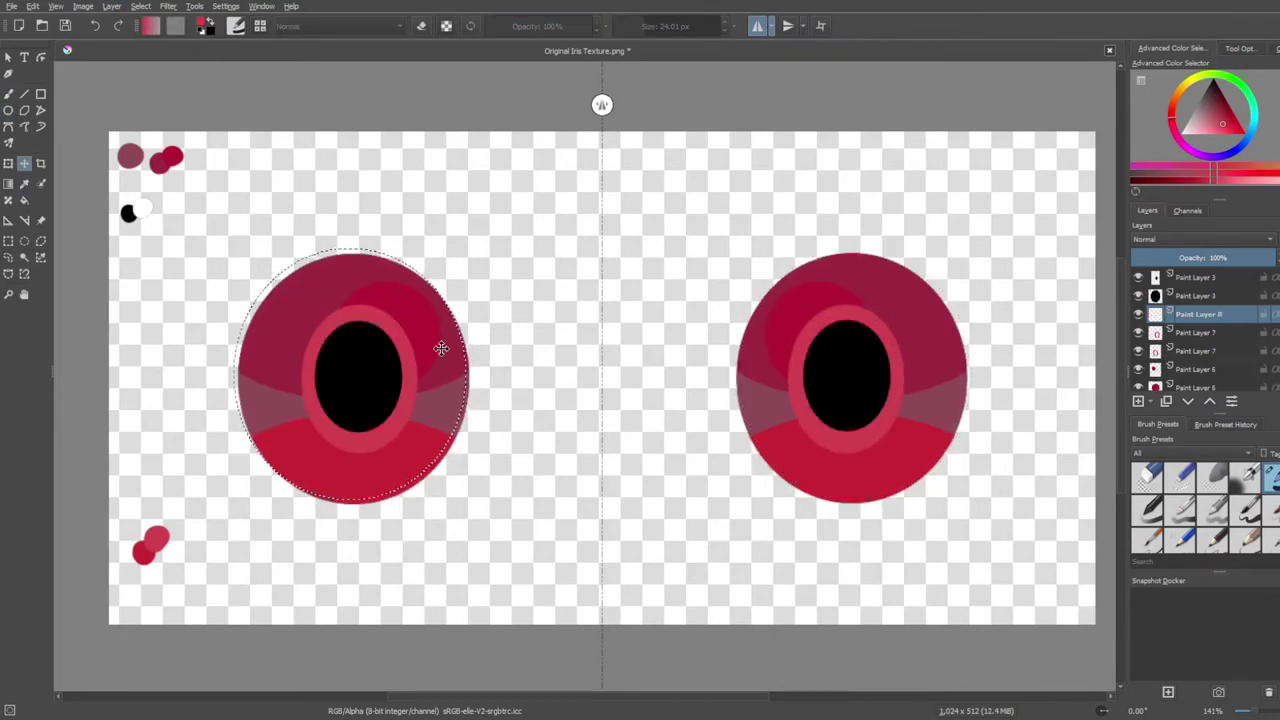
pyautogui.press('b')
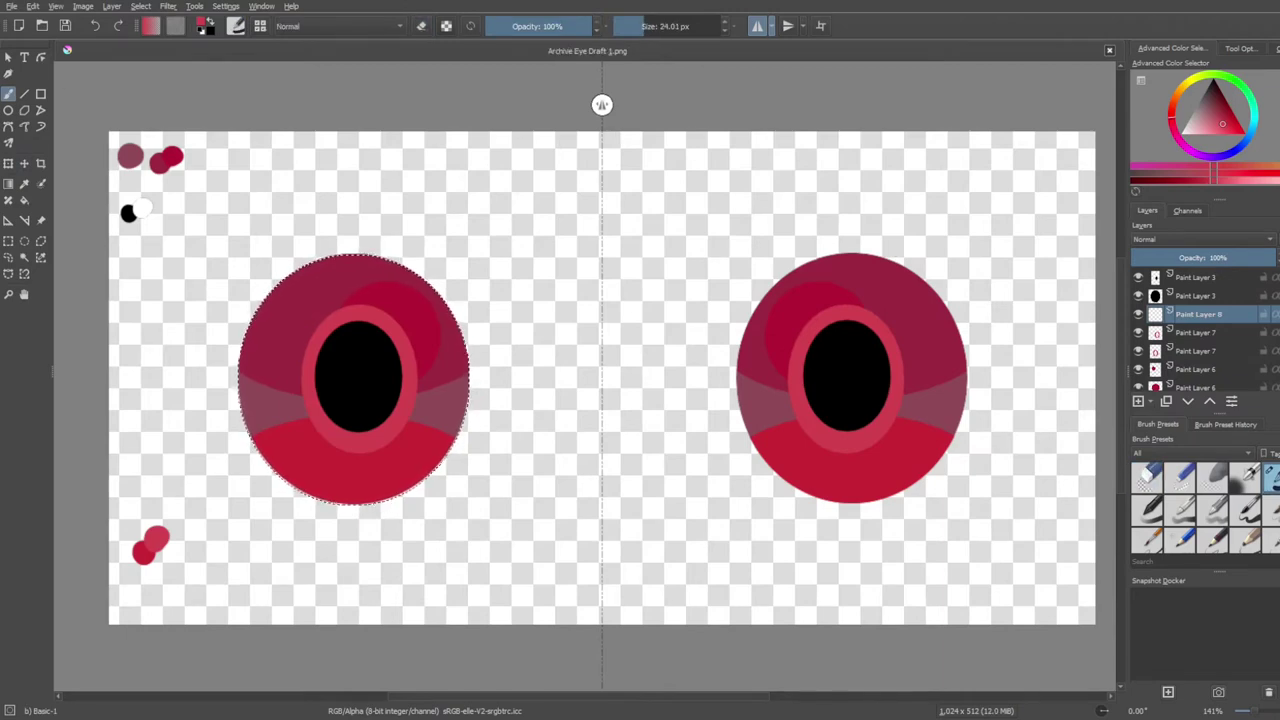
# Draw a thin light red arc below the left pupil and erase small gaps to split it into segments
pyautogui.hotkey('ctrl', 'z')
pyautogui.moveTo(284, 306); pyautogui.dragTo(442, 479)
pyautogui.scroll(3, 318, 401)
pyautogui.click(1147, 478)
pyautogui.press('b')
pyautogui.moveTo(580, 172); pyautogui.dragTo(229, 409)
pyautogui.moveTo(665, 250); pyautogui.dragTo(679, 409)
pyautogui.scroll(-3, 599, 332)
pyautogui.moveTo(631, 323); pyautogui.dragTo(491, 380, button='middle')
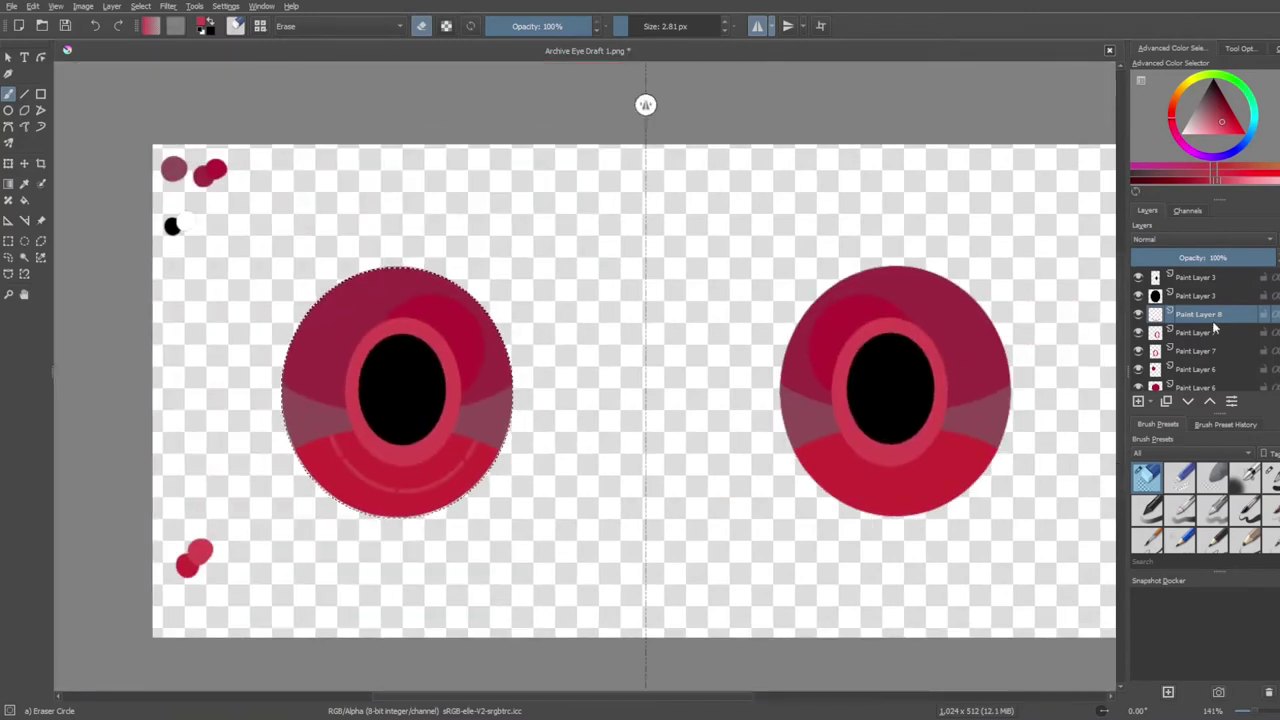
# Duplicate the segmented arc and move the copy onto the right iris
pyautogui.hotkey('ctrl', 'j')
pyautogui.press('t')
pyautogui.moveTo(434, 361); pyautogui.dragTo(934, 360)
# Paint a lighter red oval area at the very bottom of the right iris and set its layer opacity to 30%
pyautogui.click(8, 110)
pyautogui.scroll(4, 980, 512)
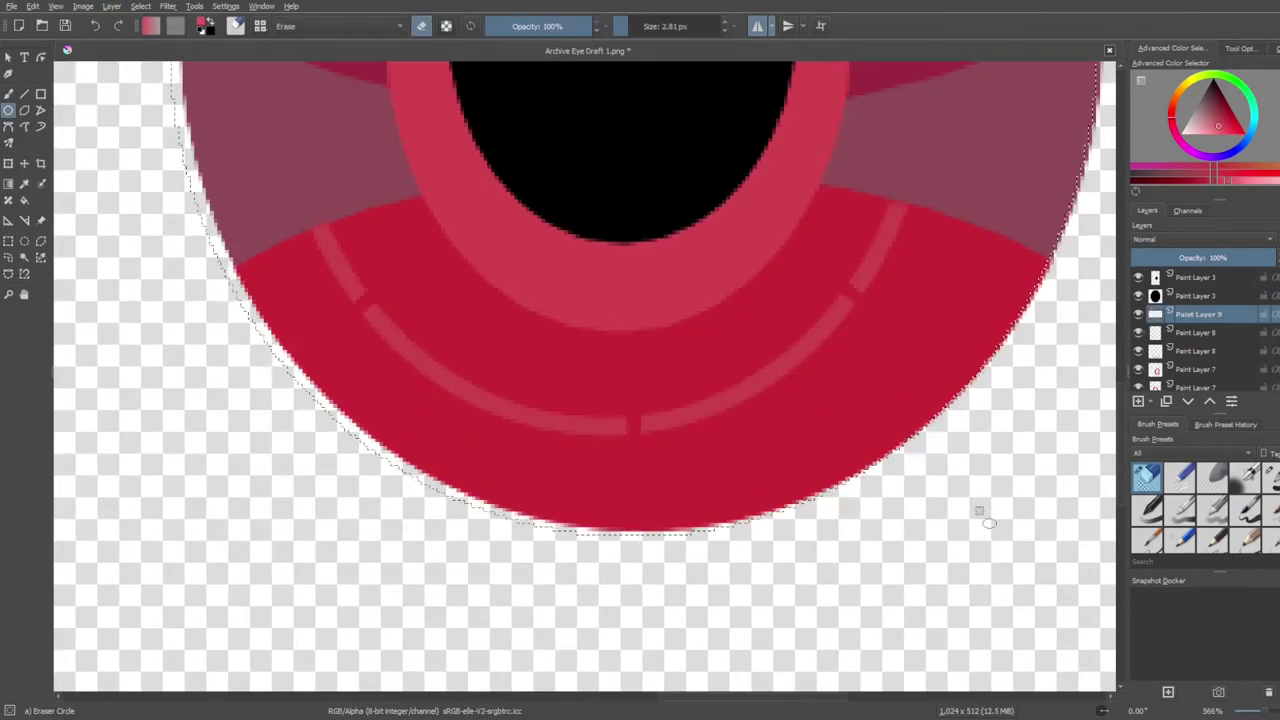
pyautogui.click(1274, 478)
pyautogui.click(24, 163)
pyautogui.click(1198, 314)
pyautogui.click(8, 110)
pyautogui.moveTo(309, 406); pyautogui.dragTo(1005, 560)
pyautogui.press('b')
pyautogui.moveTo(537, 402)
pyautogui.mouseDown()
pyautogui.moveTo(790, 430)
pyautogui.moveTo(500, 465)
pyautogui.mouseUp()
pyautogui.click(1176, 258)
# Copy the translucent bottom highlight onto the left iris and save the file as Archive Eye Draft 2.png
pyautogui.scroll(-4, 822, 495)
pyautogui.click(1166, 401)
pyautogui.click(24, 163)
pyautogui.moveTo(777, 485); pyautogui.dragTo(280, 485)
pyautogui.scroll(4, 228, 481)
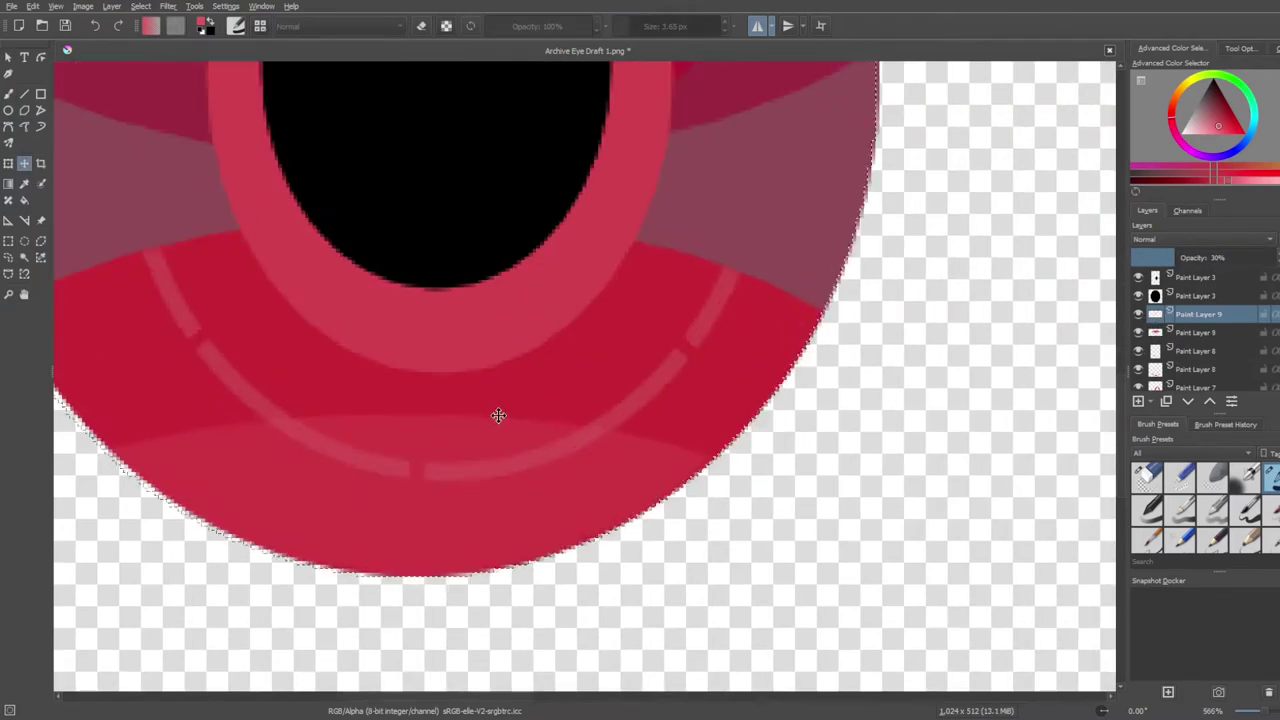
pyautogui.scroll(-4, 305, 499)
pyautogui.hotkey('ctrl', 'shift', 's')
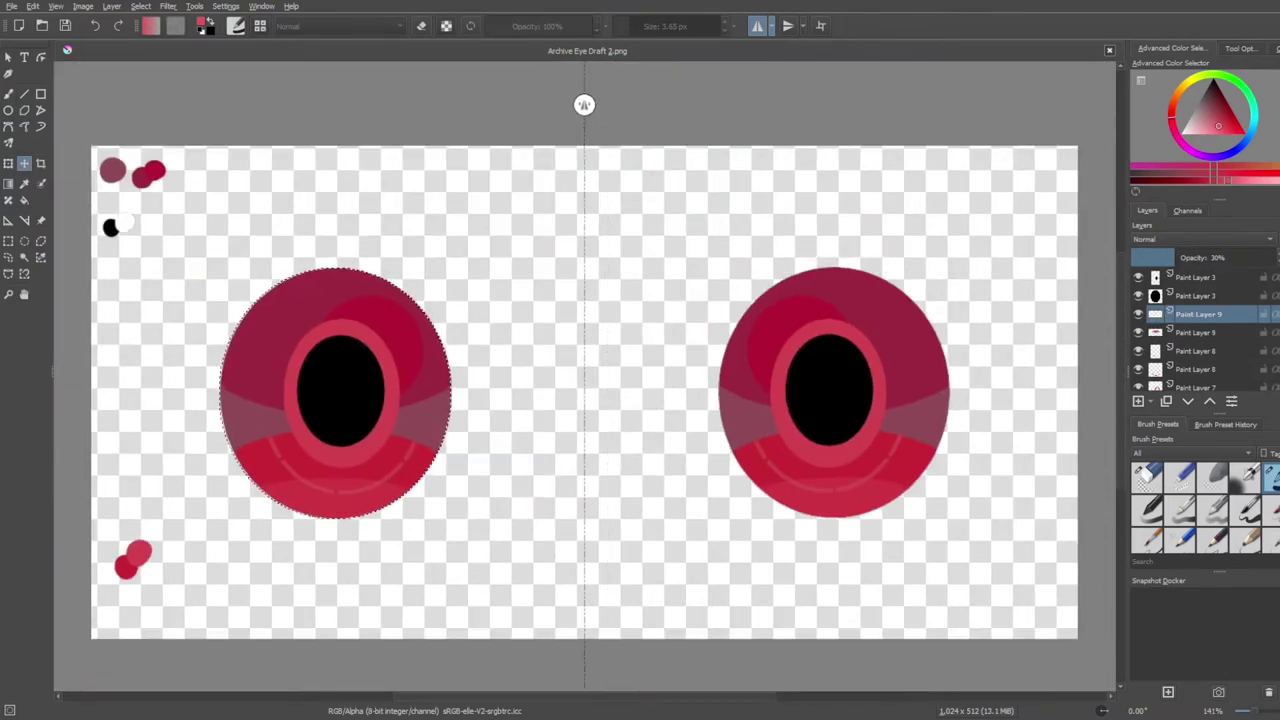
# Activate the top pupil layer, pick the white swatch colour for the brush and clear the selection
pyautogui.click(1198, 277)
pyautogui.press('b')
pyautogui.keyDown('ctrl'); pyautogui.click(124, 222); pyautogui.keyUp('ctrl')
pyautogui.scroll(2, 312, 368)
pyautogui.hotkey('ctrl', 'shift', 'a')
pyautogui.moveTo(281, 318); pyautogui.dragTo(283, 301)
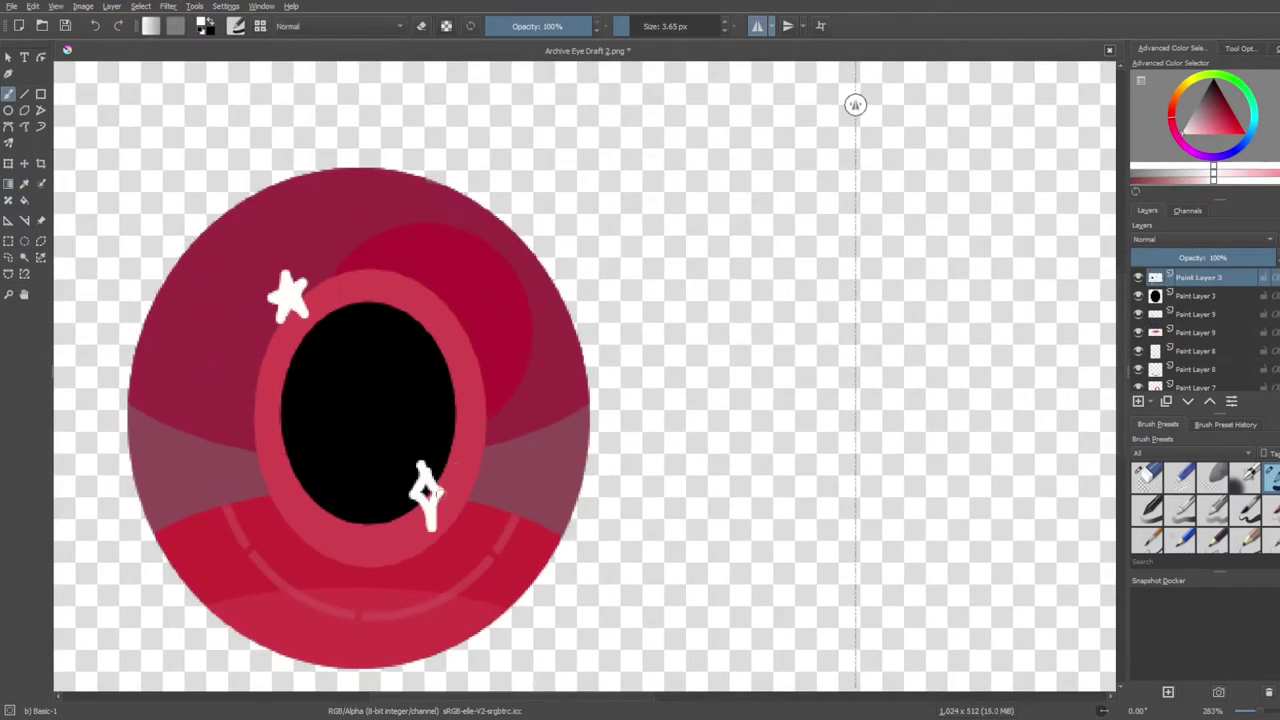
pyautogui.hotkey('ctrl', 'z')
pyautogui.hotkey('ctrl', 'z')
pyautogui.scroll(-3, 553, 433)
pyautogui.hotkey('ctrl', 'z')
pyautogui.hotkey('ctrl', 'z')
# Turn off mirroring and paint white sparkle highlights around the left pupil on a new layer
pyautogui.click(757, 26)
pyautogui.click(1138, 401)
pyautogui.scroll(3, 458, 463)
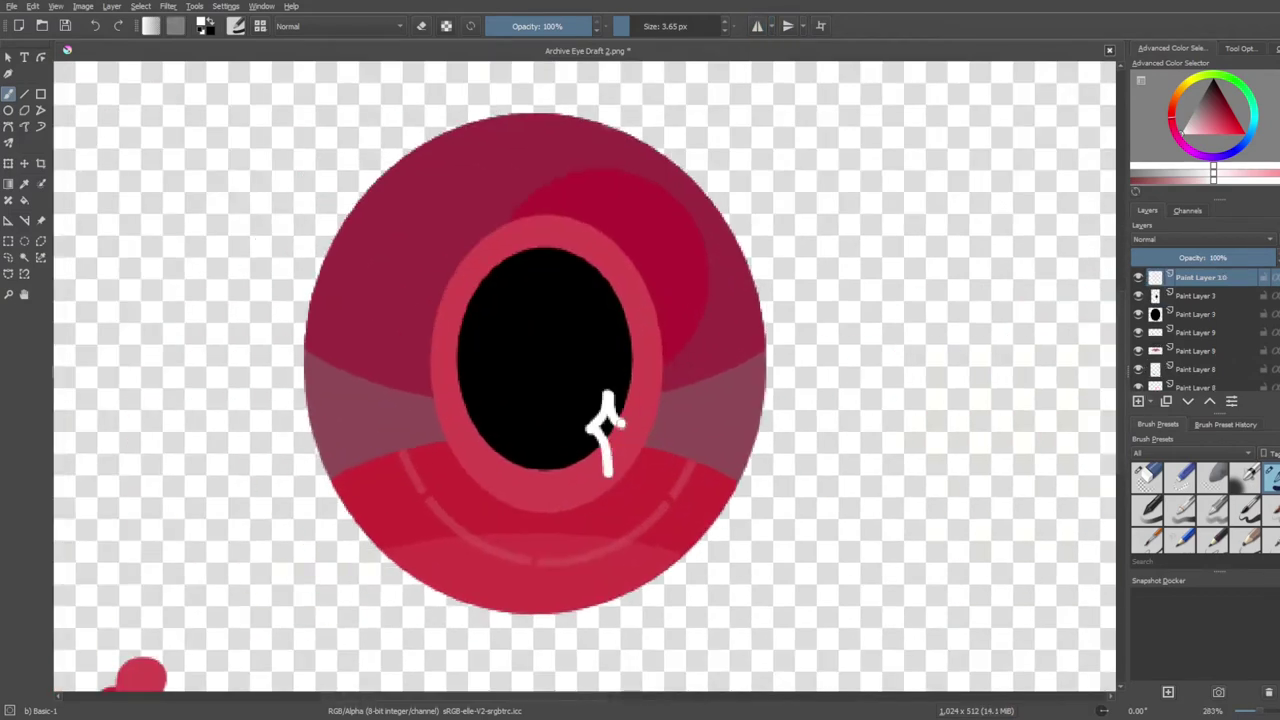
# Move the right iris's crimson circle to the right so that it matches the left iris
pyautogui.scroll(-2, 151, 409)
pyautogui.click(1198, 341)
pyautogui.click(24, 163)
pyautogui.moveTo(796, 317); pyautogui.dragTo(857, 317)
# Duplicate the white sparkle highlights onto the right iris and hide the highlight layer
pyautogui.click(1198, 277)
pyautogui.click(1166, 401)
pyautogui.moveTo(339, 387); pyautogui.dragTo(829, 387)
pyautogui.click(1138, 277)
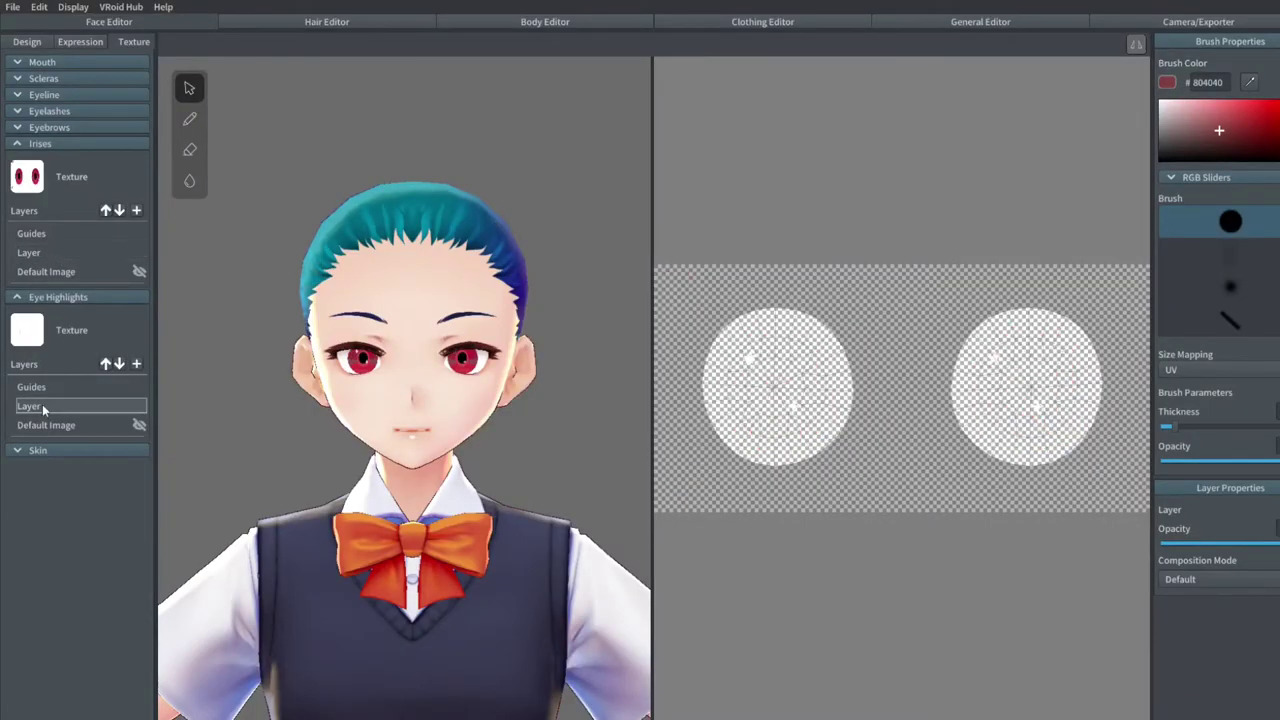
# In VRoid Studio, import the white sparkle texture into the Eye Highlights layer
pyautogui.rightClick(43, 409)
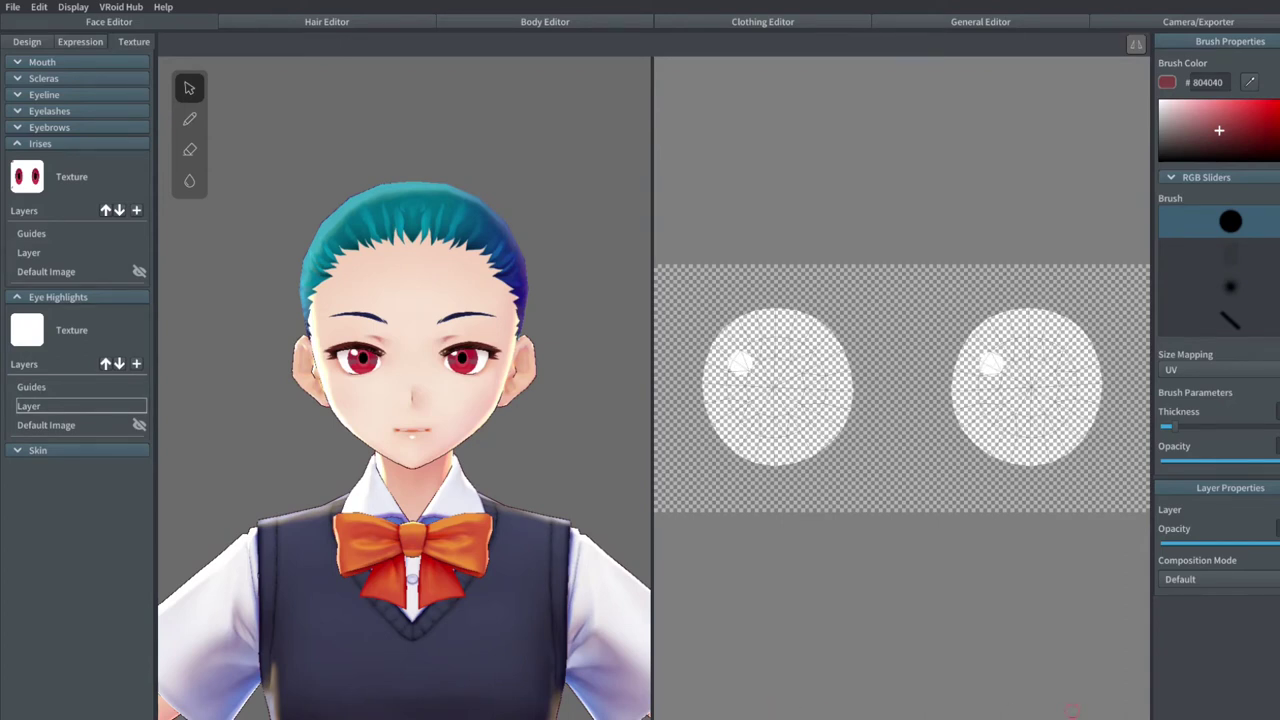
pyautogui.click(571, 455)
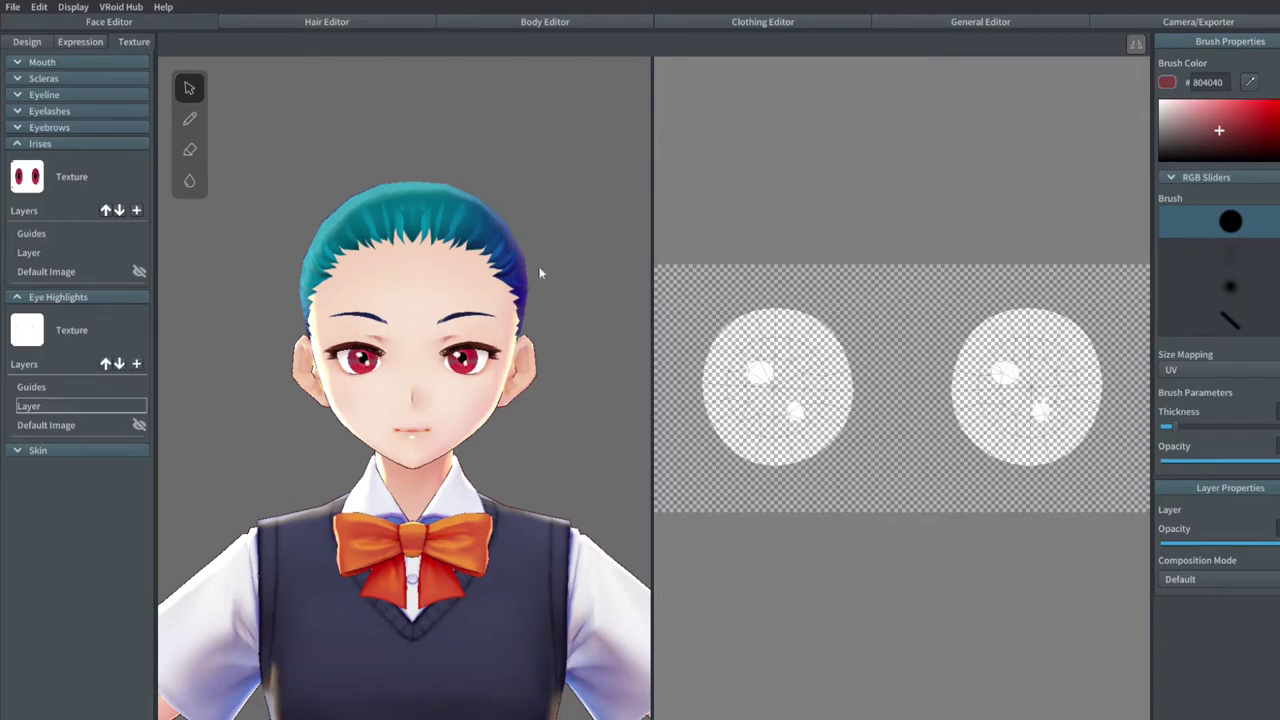
# Paint a mirrored #A09A9A shadow over the upper part of both eye whites on the Scleras layer, with a thicker brush
pyautogui.click(62, 297)
pyautogui.click(55, 79)
pyautogui.click(55, 281)
pyautogui.click(50, 187)
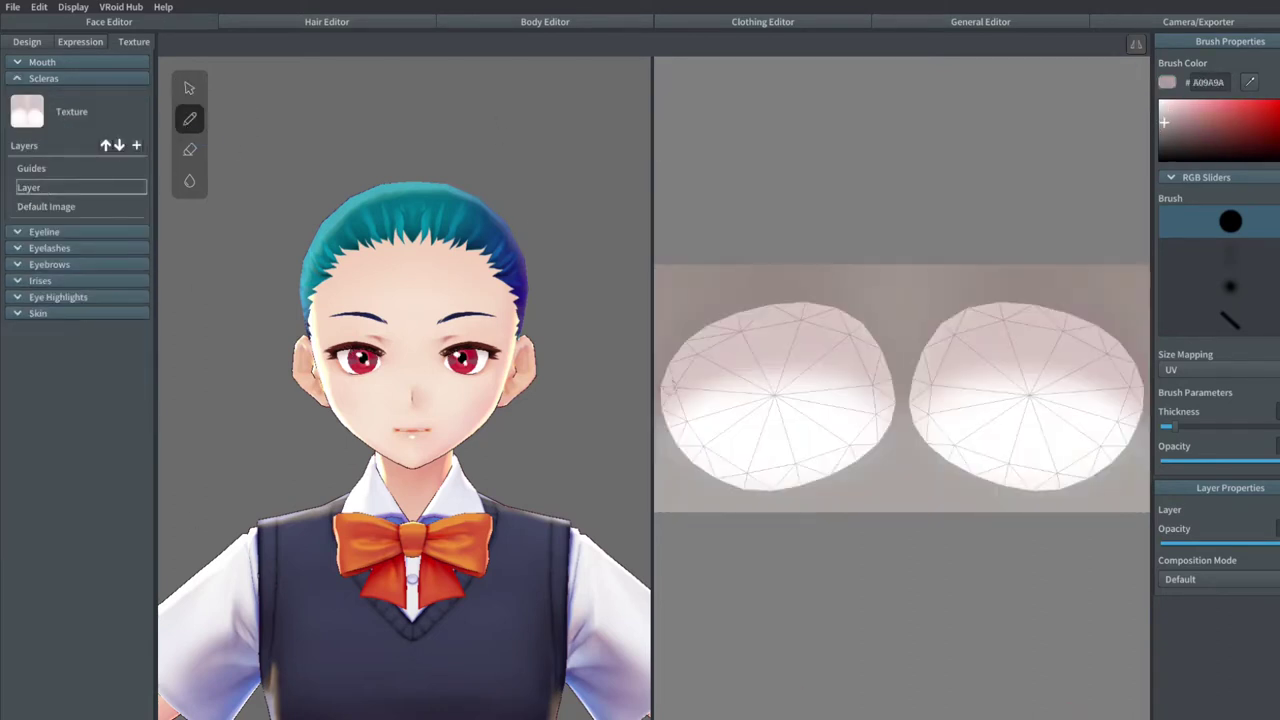
pyautogui.click(1136, 44)
pyautogui.moveTo(1175, 427); pyautogui.dragTo(1186, 427)
pyautogui.moveTo(686, 351)
pyautogui.mouseDown()
pyautogui.moveTo(665, 400)
pyautogui.moveTo(891, 422)
pyautogui.moveTo(785, 352)
pyautogui.moveTo(839, 319)
pyautogui.moveTo(712, 322)
pyautogui.mouseUp()
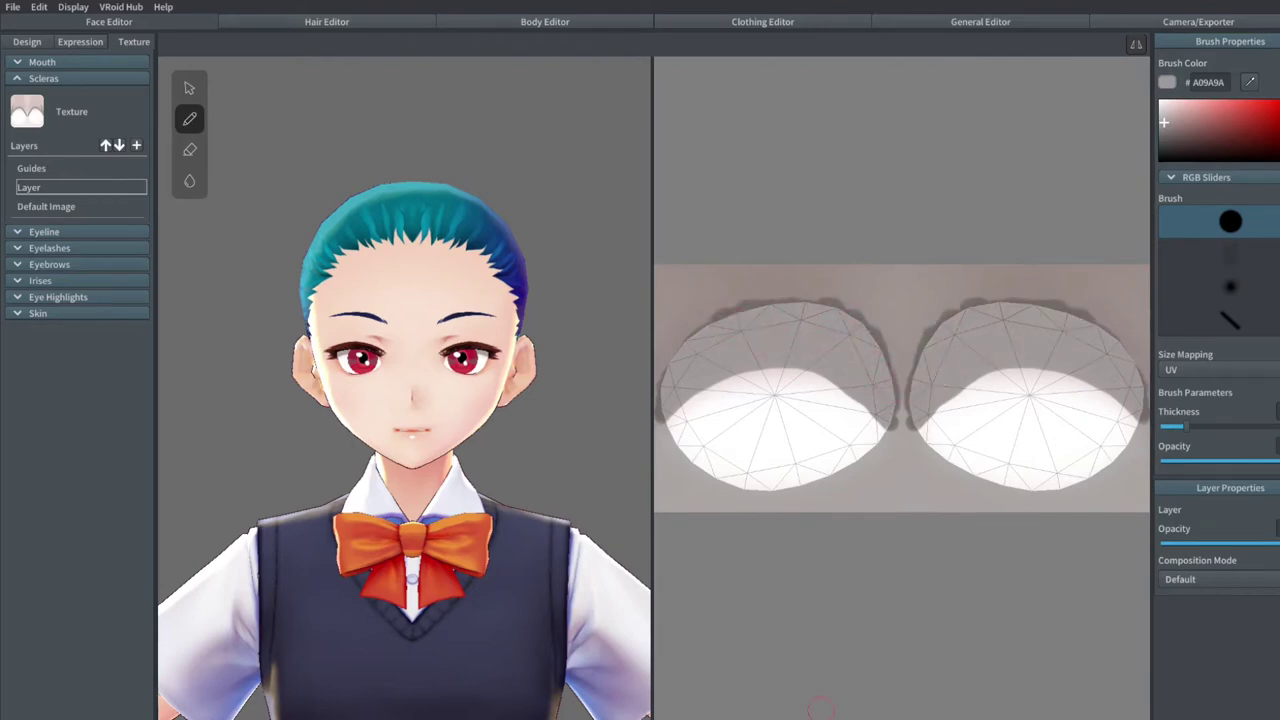
pyautogui.moveTo(838, 380); pyautogui.dragTo(703, 367)
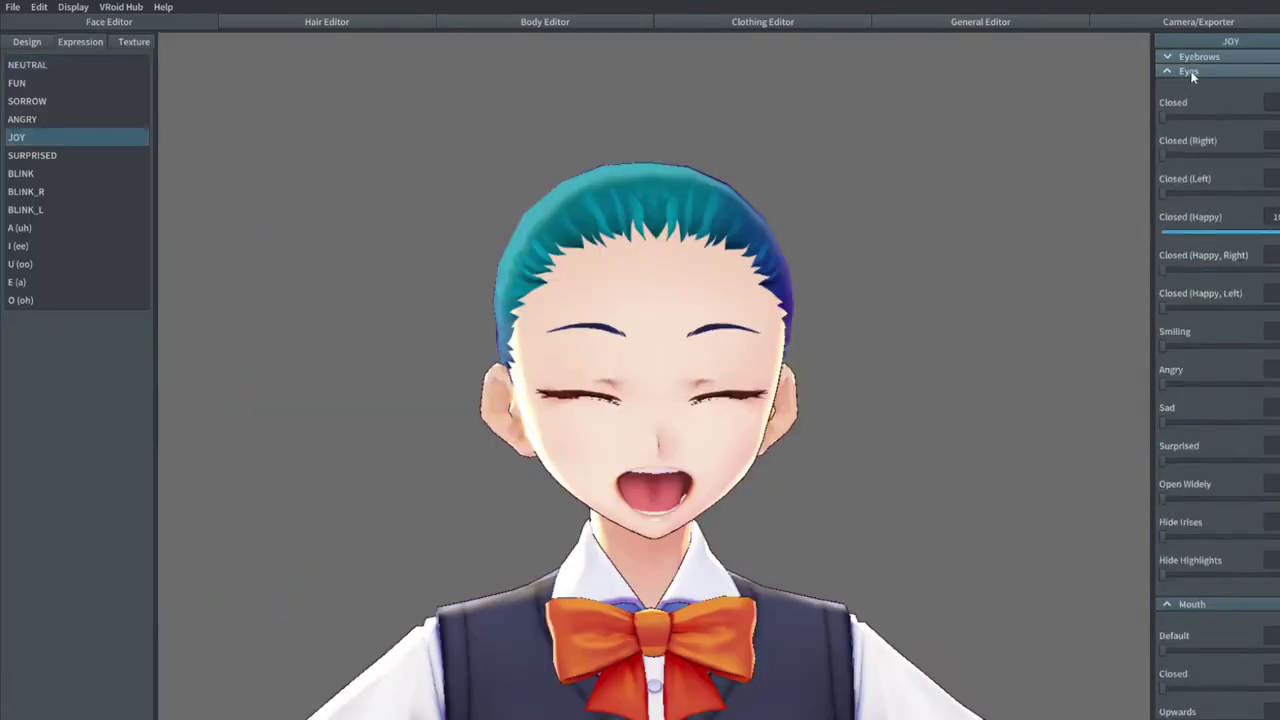
# Go through the facial expressions and lower the Surprised mouth amount of the SURPRISED expression to nearly zero
pyautogui.click(1189, 72)
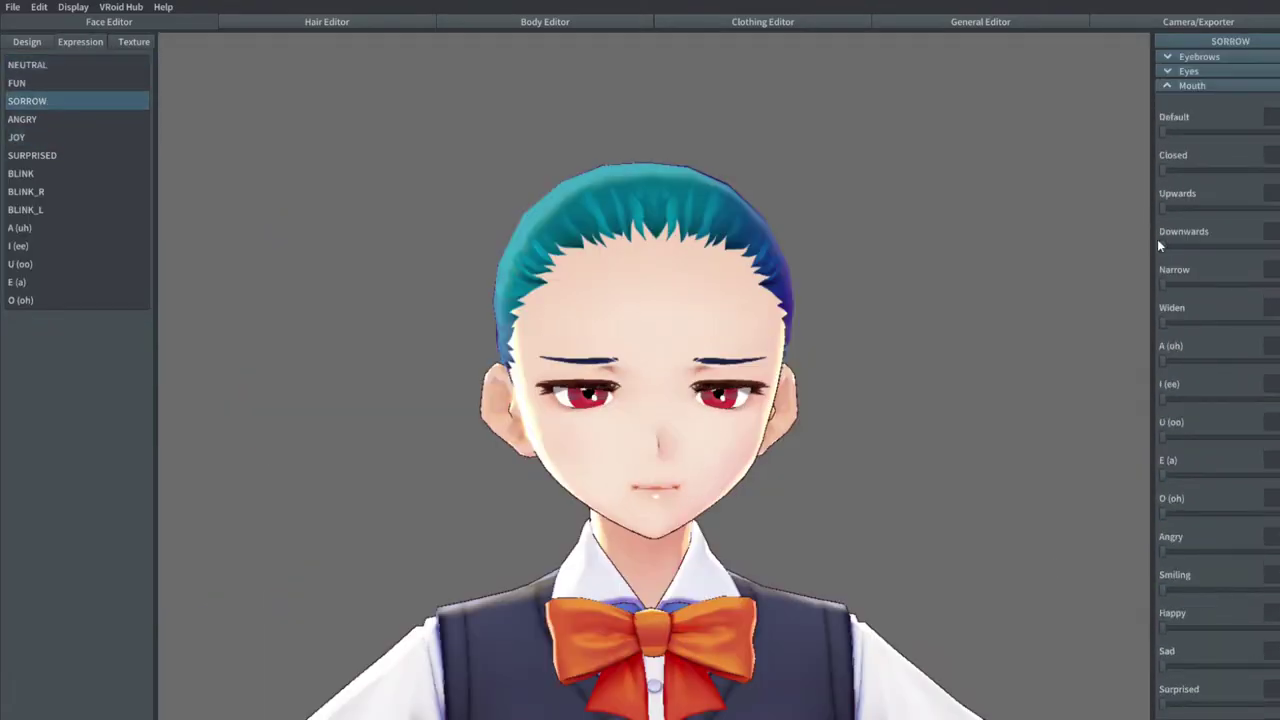
pyautogui.click(38, 121)
pyautogui.click(38, 138)
pyautogui.click(38, 156)
pyautogui.moveTo(1266, 705); pyautogui.dragTo(1168, 705)
pyautogui.click(38, 192)
pyautogui.click(28, 42)
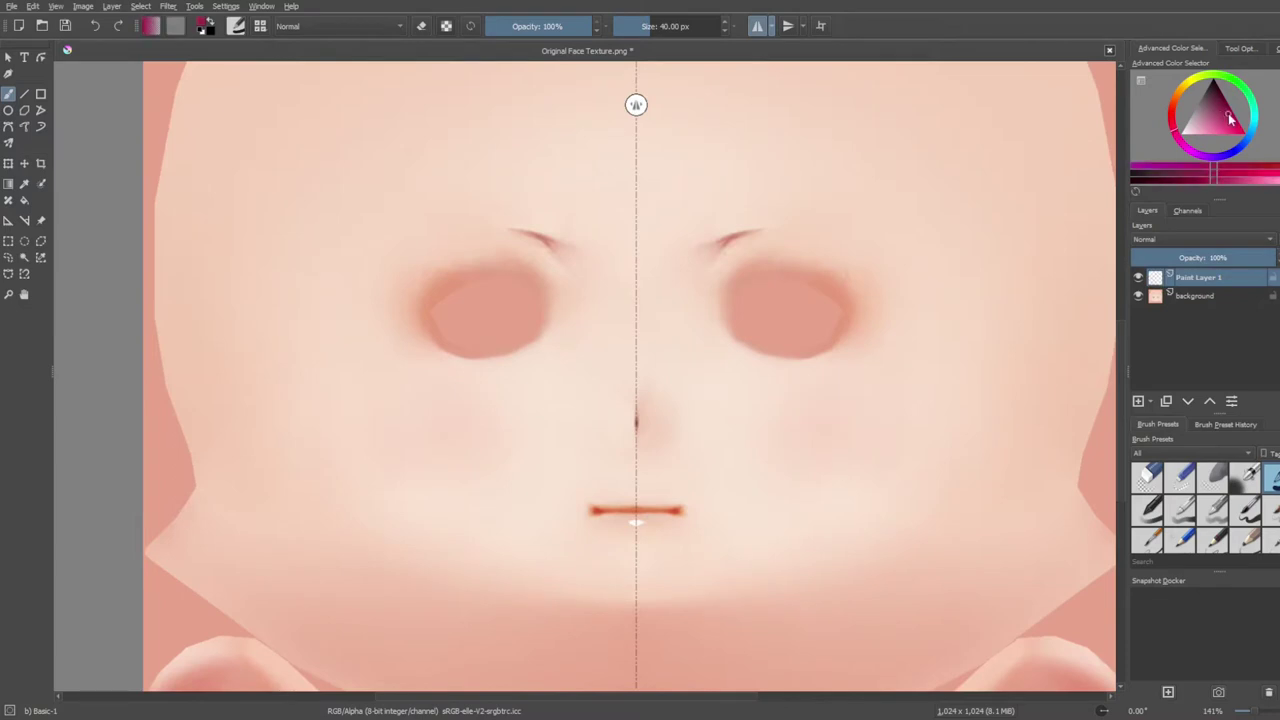
# In Krita, paint mirrored pink blush on both cheeks of the face texture at reduced layer opacity, and add a soft stroke across the nose bridge
pyautogui.moveTo(800, 432); pyautogui.dragTo(905, 350)
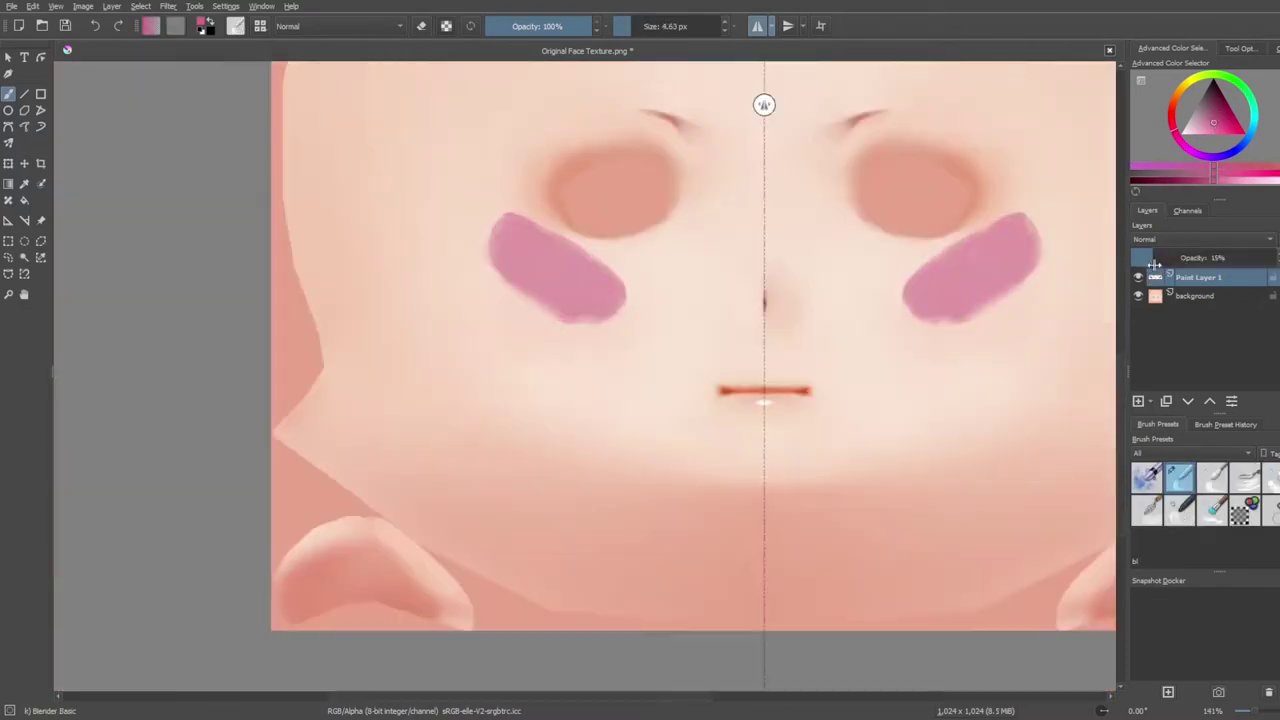
pyautogui.moveTo(1220, 257); pyautogui.dragTo(1160, 252)
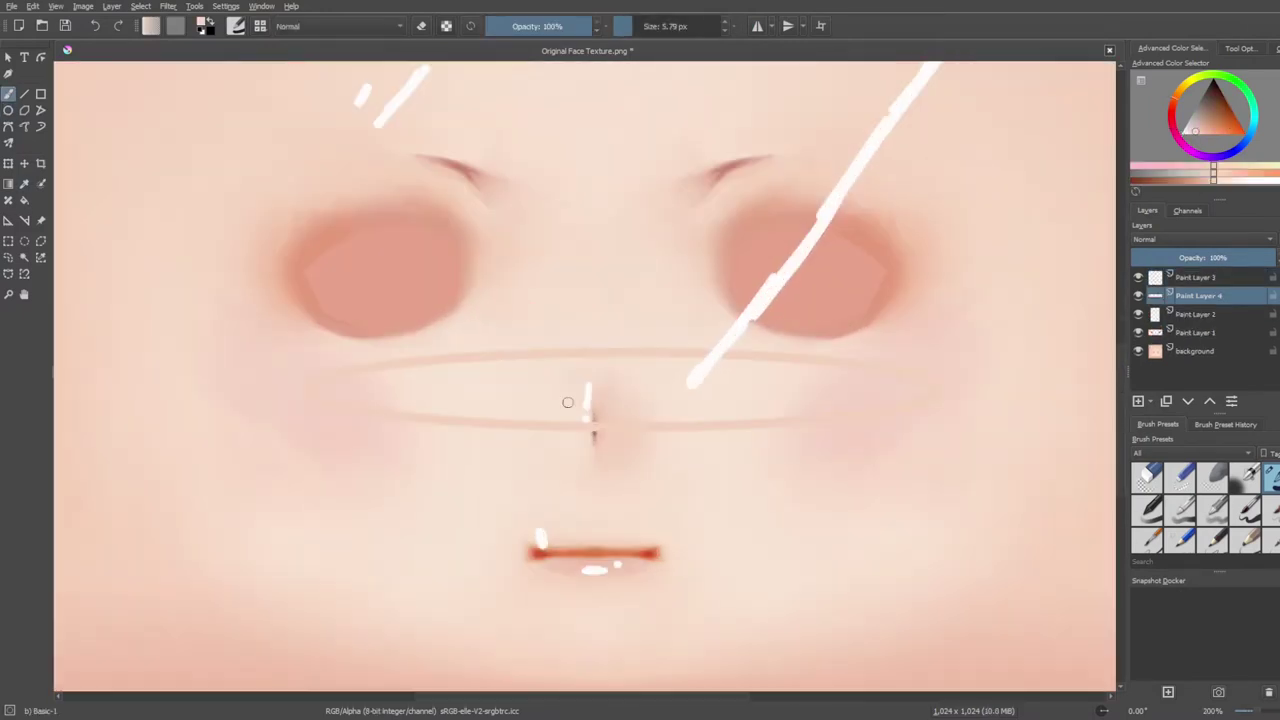
pyautogui.moveTo(571, 400)
pyautogui.mouseDown()
pyautogui.moveTo(351, 383)
pyautogui.moveTo(547, 365)
pyautogui.moveTo(686, 406)
pyautogui.mouseUp()
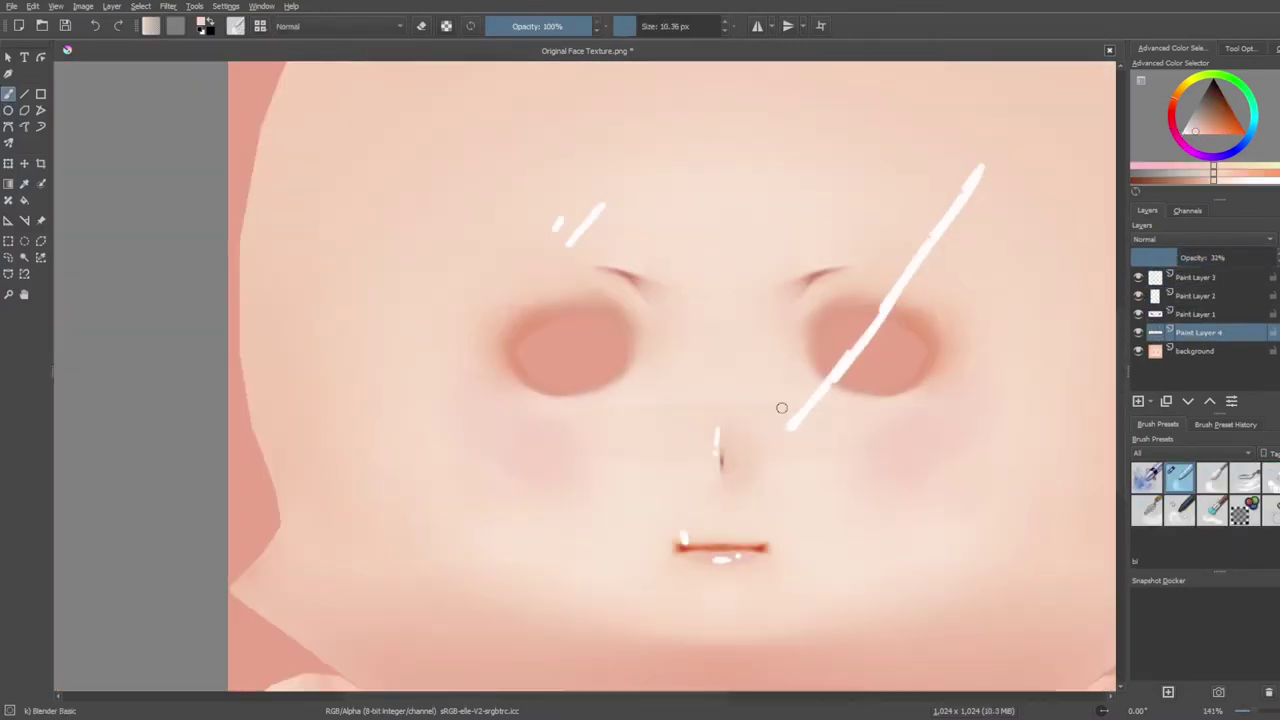
pyautogui.press('1')
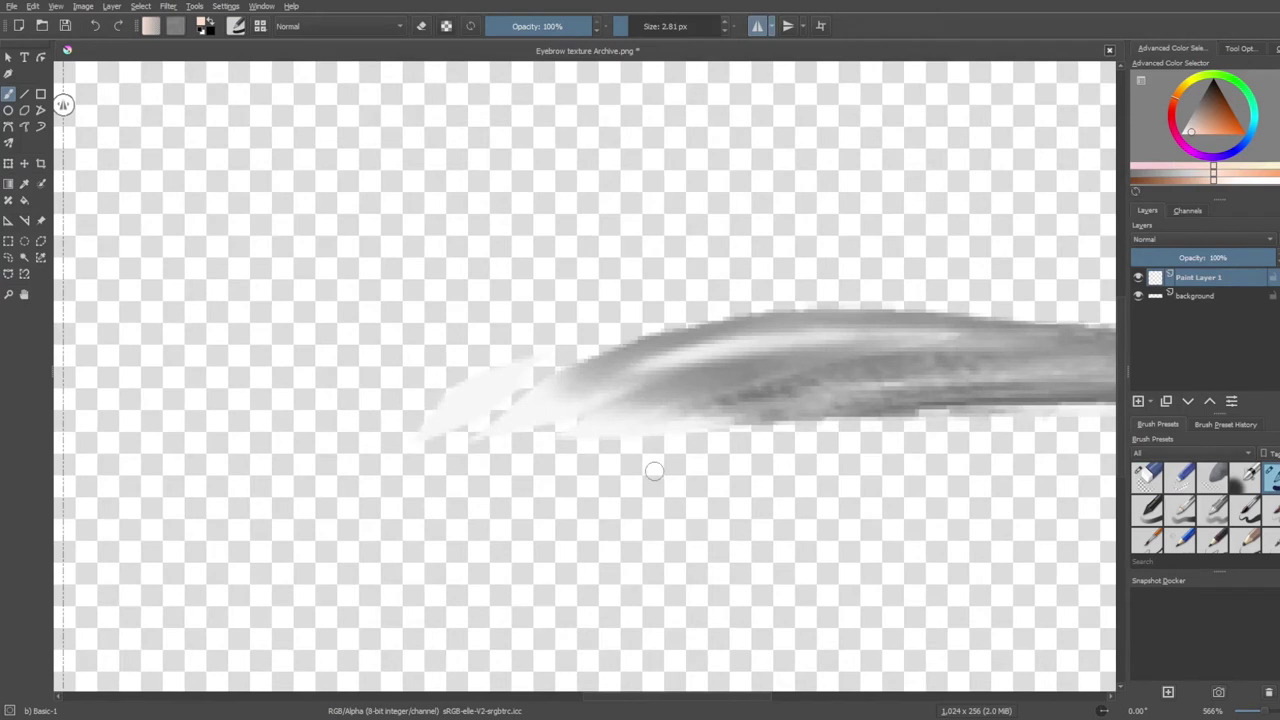
# Paint mirrored white strokes over the inner ends of both eyebrows in the eyebrow texture
pyautogui.keyDown('ctrl'); pyautogui.click(465, 381); pyautogui.keyUp('ctrl')
pyautogui.moveTo(399, 323)
pyautogui.mouseDown()
pyautogui.moveTo(840, 325)
pyautogui.moveTo(489, 429)
pyautogui.moveTo(850, 320)
pyautogui.moveTo(545, 407)
pyautogui.mouseUp()
pyautogui.scroll(-3, 545, 408)
pyautogui.moveTo(545, 408); pyautogui.dragTo(775, 406, button='middle')
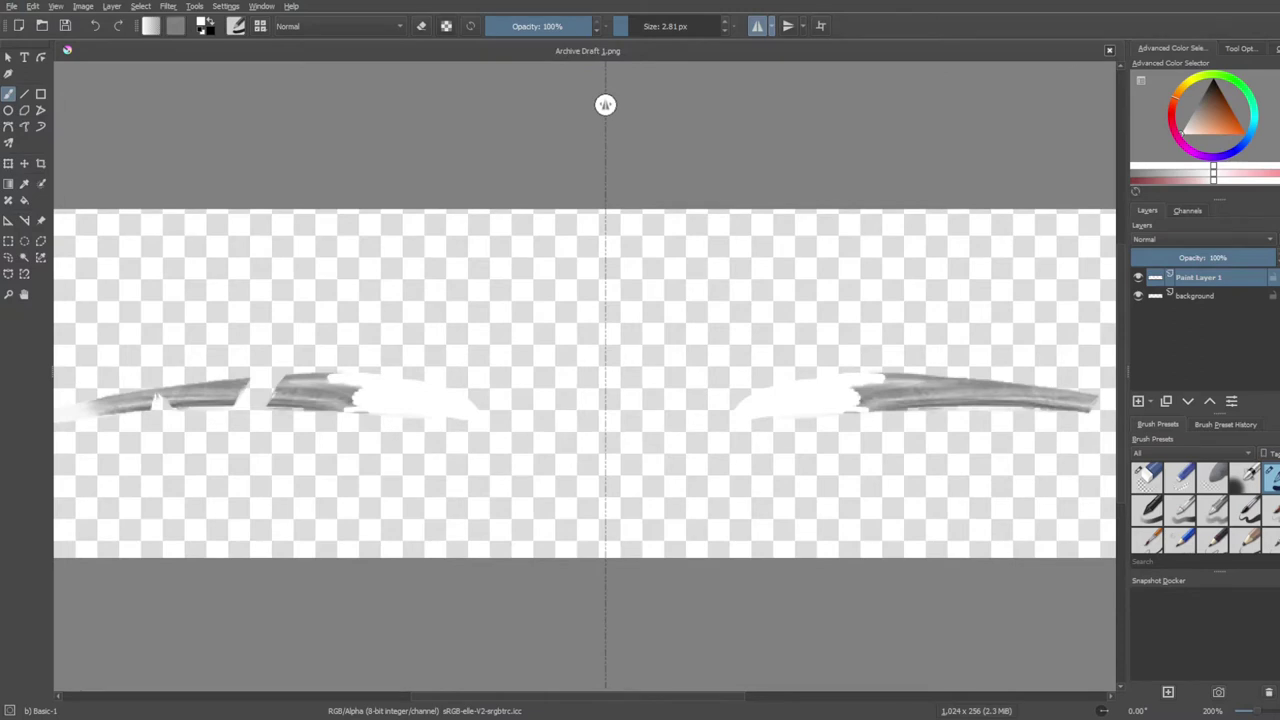
# Paint mirrored grey hair strokes over the white inner ends of the eyebrows, following the direction of the brow
pyautogui.scroll(4, 805, 436)
pyautogui.moveTo(626, 284); pyautogui.dragTo(478, 374)
pyautogui.scroll(-1, 560, 363)
pyautogui.moveTo(780, 350); pyautogui.dragTo(557, 386, button='middle')
pyautogui.keyDown('ctrl'); pyautogui.click(655, 350); pyautogui.keyUp('ctrl')
pyautogui.moveTo(532, 372)
pyautogui.mouseDown()
pyautogui.moveTo(633, 348)
pyautogui.moveTo(630, 358)
pyautogui.mouseUp()
pyautogui.moveTo(282, 416); pyautogui.dragTo(388, 361)
pyautogui.hotkey('ctrl', 'z')
pyautogui.moveTo(339, 399); pyautogui.dragTo(460, 336)
pyautogui.moveTo(422, 390); pyautogui.dragTo(630, 316)
pyautogui.moveTo(482, 413); pyautogui.dragTo(602, 388)
pyautogui.keyDown('ctrl'); pyautogui.click(668, 364); pyautogui.keyUp('ctrl')
pyautogui.moveTo(350, 361)
pyautogui.mouseDown()
pyautogui.moveTo(605, 311)
pyautogui.moveTo(796, 311)
pyautogui.mouseUp()
pyautogui.moveTo(434, 412); pyautogui.dragTo(586, 345)
pyautogui.moveTo(302, 426); pyautogui.dragTo(394, 360)
# Blend the grey strokes into the white areas of the eyebrows with the Blender Basic brush at 1.81 px
pyautogui.click(1188, 561)
pyautogui.write('bl')
pyautogui.click(1180, 478)
pyautogui.scroll(2, 374, 411)
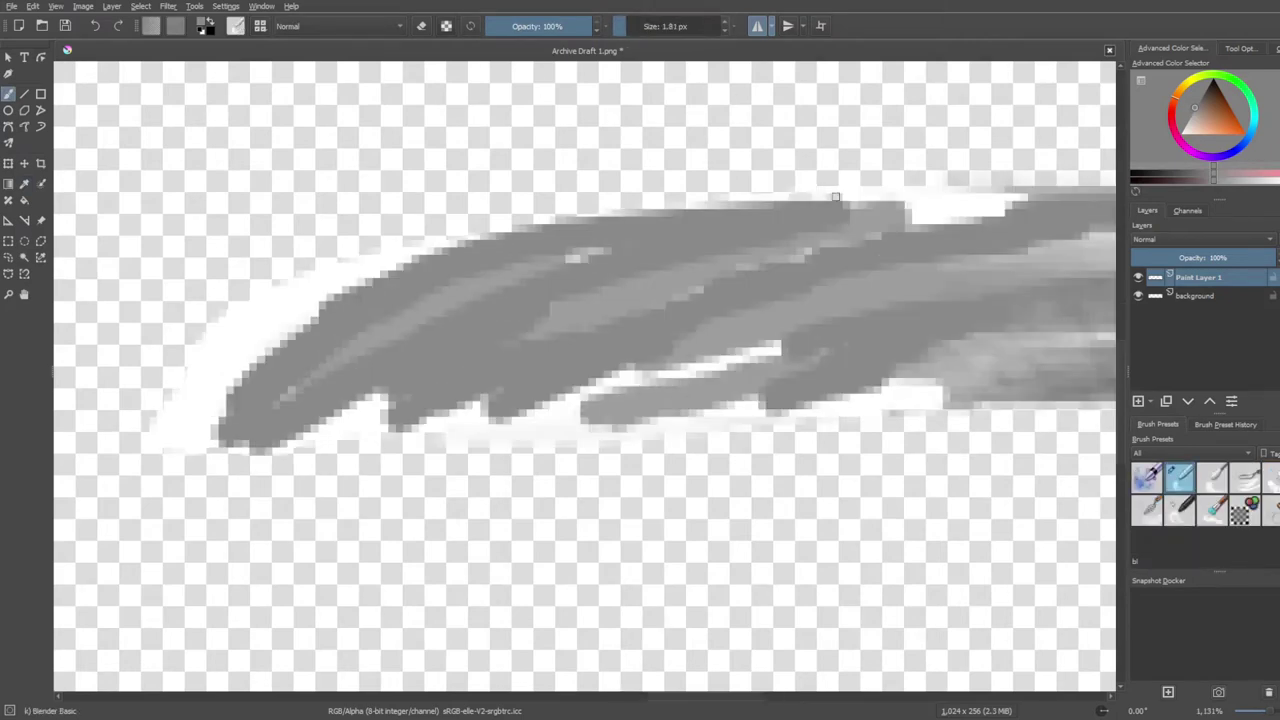
pyautogui.moveTo(232, 372); pyautogui.dragTo(440, 302)
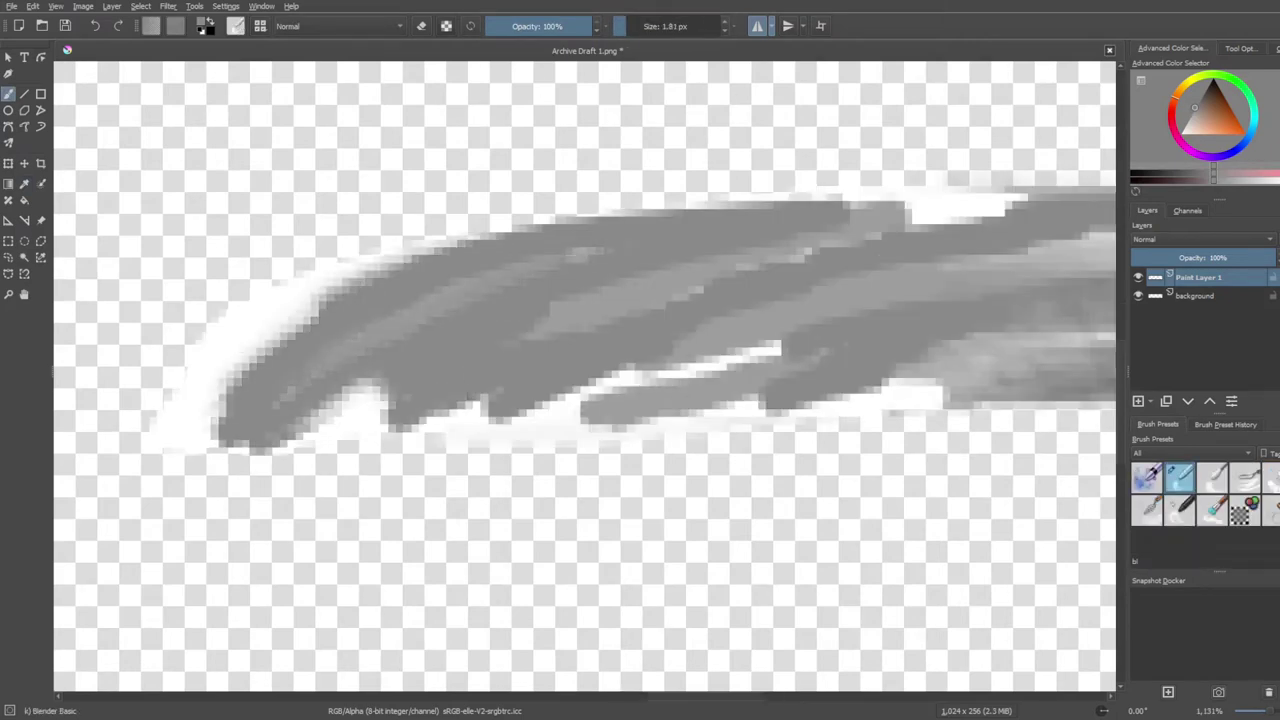
pyautogui.moveTo(484, 410); pyautogui.dragTo(700, 406)
pyautogui.moveTo(776, 350); pyautogui.dragTo(494, 410)
pyautogui.moveTo(664, 294); pyautogui.dragTo(945, 224)
pyautogui.moveTo(1016, 204); pyautogui.dragTo(820, 198)
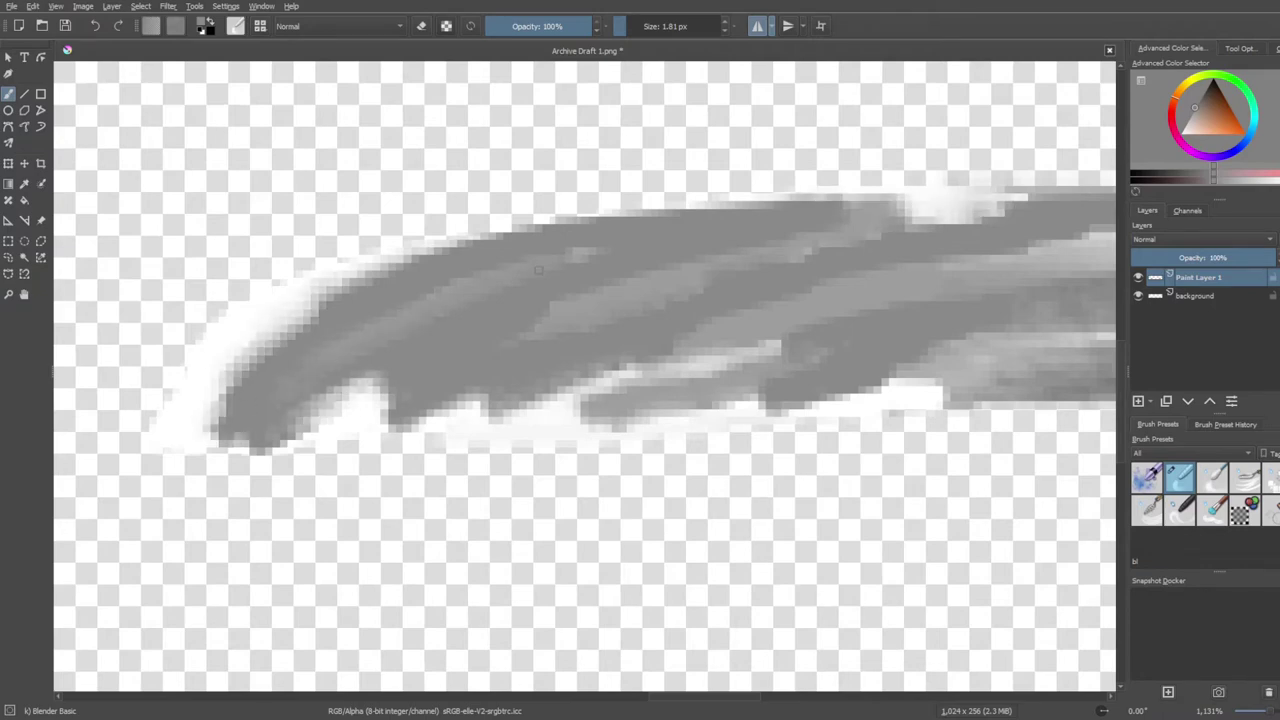
pyautogui.moveTo(984, 206); pyautogui.dragTo(912, 218)
pyautogui.moveTo(664, 358)
pyautogui.mouseDown()
pyautogui.moveTo(776, 348)
pyautogui.moveTo(590, 378)
pyautogui.mouseUp()
pyautogui.moveTo(922, 378); pyautogui.dragTo(795, 404)
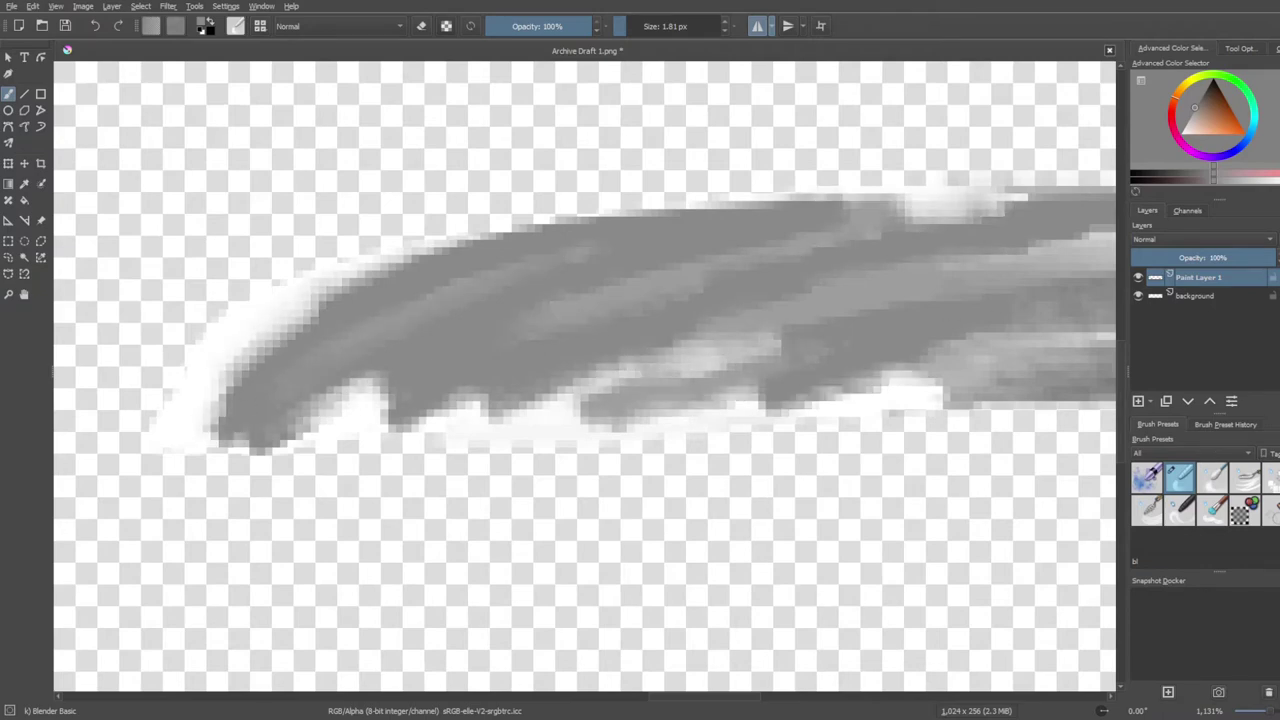
pyautogui.scroll(-1, 618, 373)
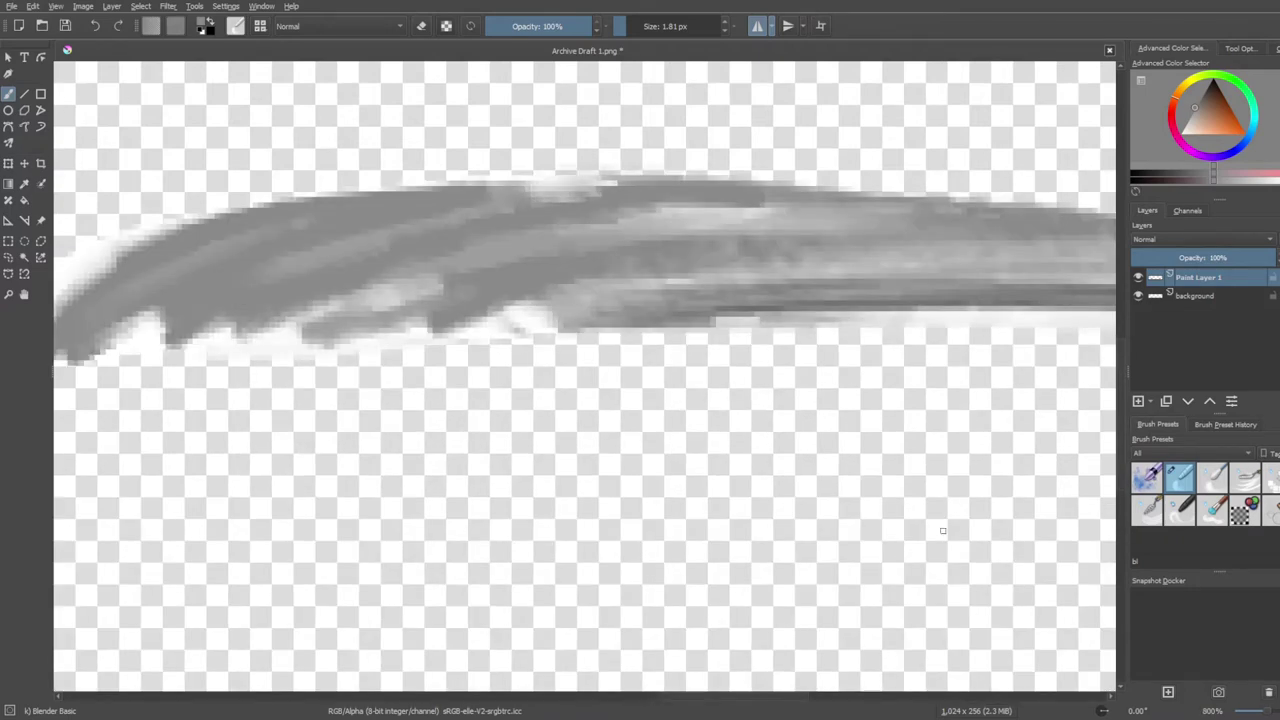
pyautogui.scroll(-2, 820, 533)
pyautogui.scroll(3, 284, 361)
# Pick another grey, fill the inner lower edge of the mirrored eyebrows with strokes and blend them
pyautogui.click(1221, 181)
pyautogui.moveTo(760, 560); pyautogui.dragTo(651, 506, button='middle')
pyautogui.moveTo(682, 400)
pyautogui.mouseDown()
pyautogui.moveTo(614, 512)
pyautogui.moveTo(590, 516)
pyautogui.mouseUp()
pyautogui.moveTo(774, 470)
pyautogui.mouseDown()
pyautogui.moveTo(692, 518)
pyautogui.moveTo(811, 444)
pyautogui.mouseUp()
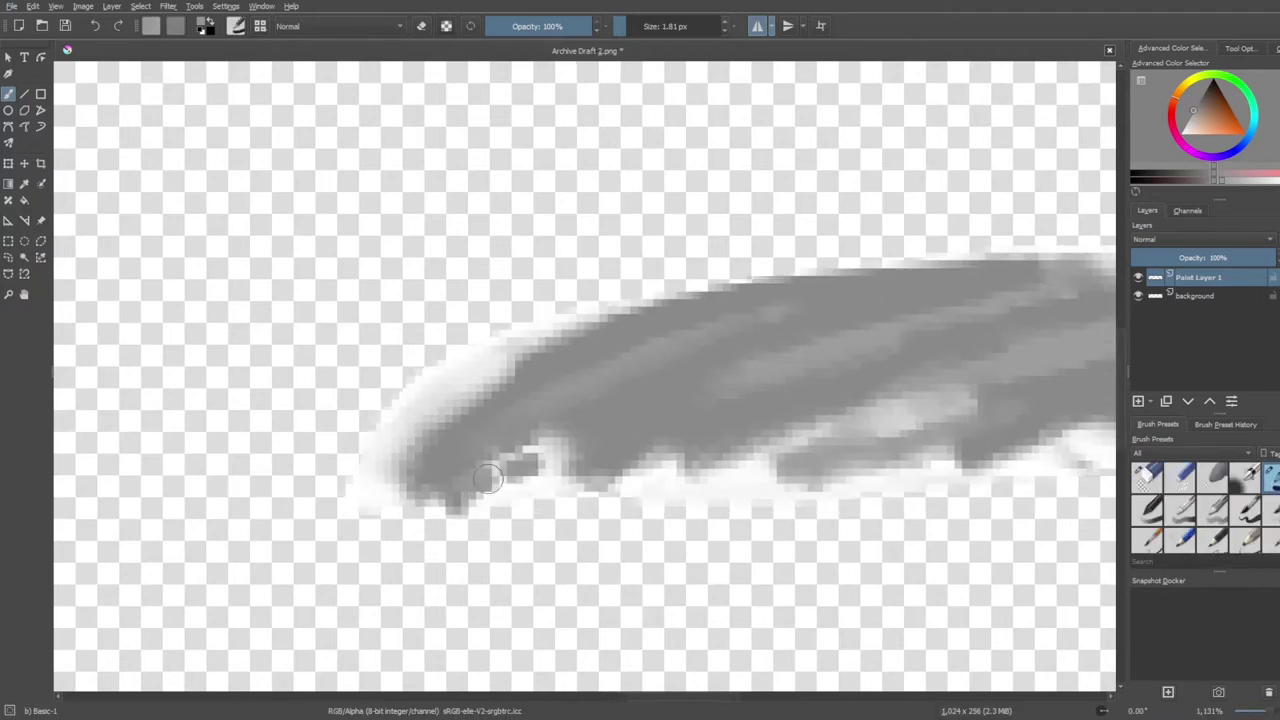
pyautogui.moveTo(480, 480); pyautogui.dragTo(880, 480)
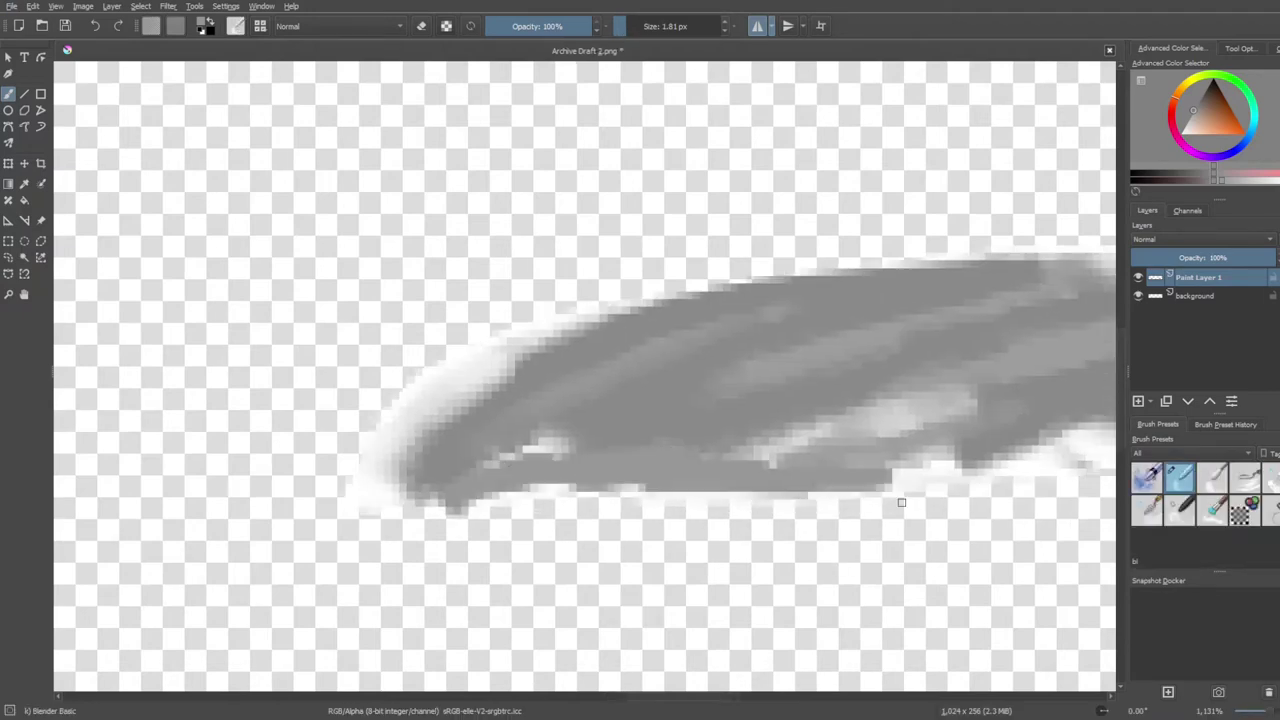
pyautogui.moveTo(500, 450); pyautogui.dragTo(820, 485)
pyautogui.moveTo(760, 440); pyautogui.dragTo(591, 419)
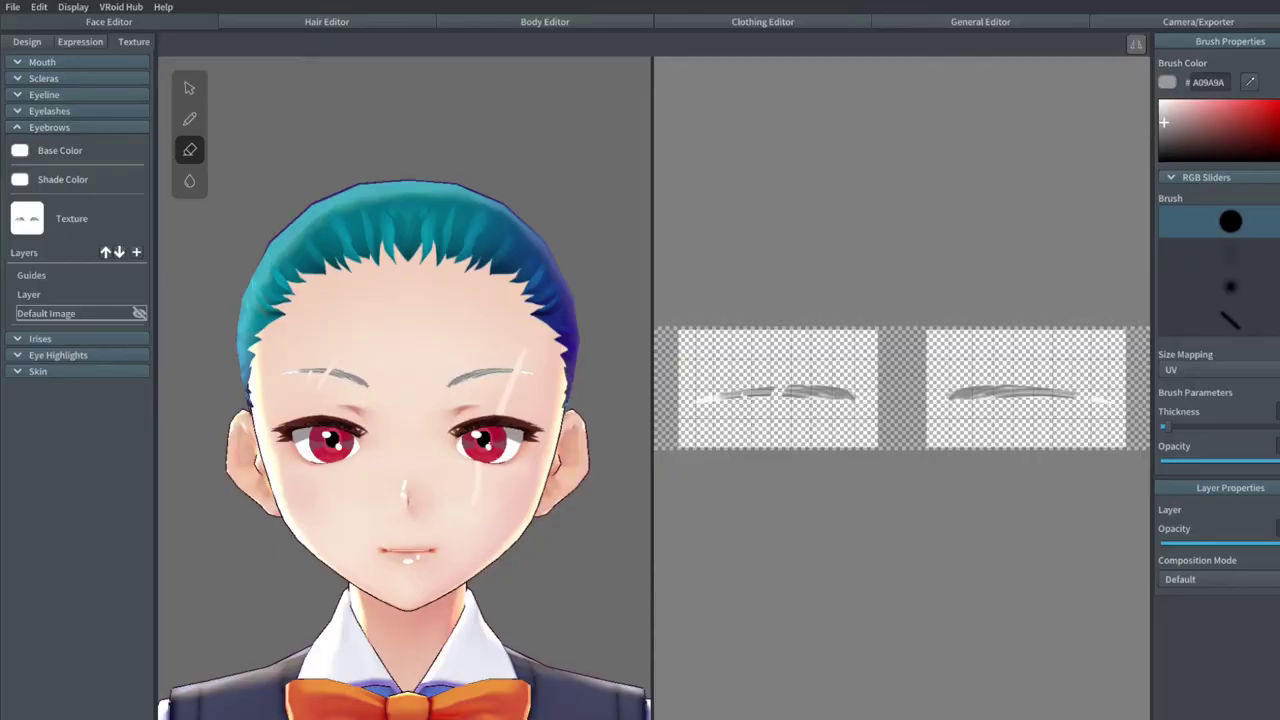
# In VRoid Studio, set the eyebrows' base color to a deep red and their shade color to a vivid pink around #FD327F
pyautogui.click(20, 150)
pyautogui.click(166, 188)
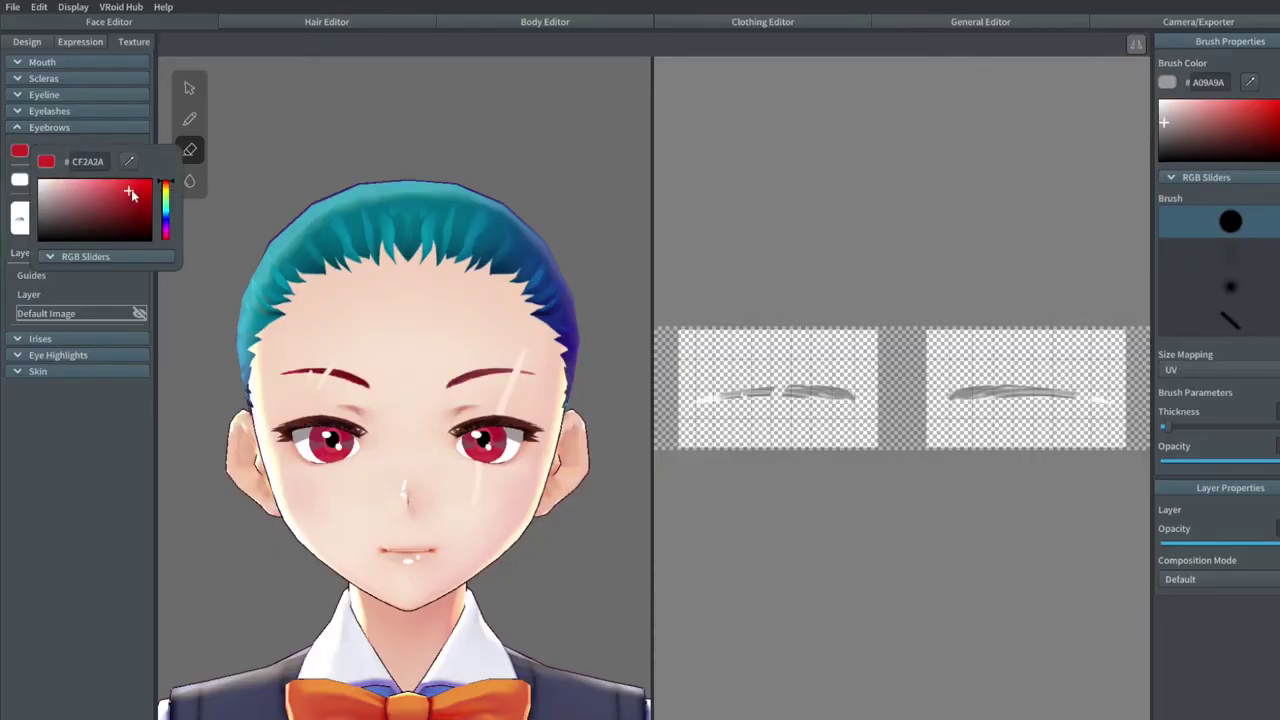
pyautogui.click(136, 195)
pyautogui.click(20, 358)
pyautogui.click(20, 179)
pyautogui.moveTo(162, 224); pyautogui.dragTo(165, 211)
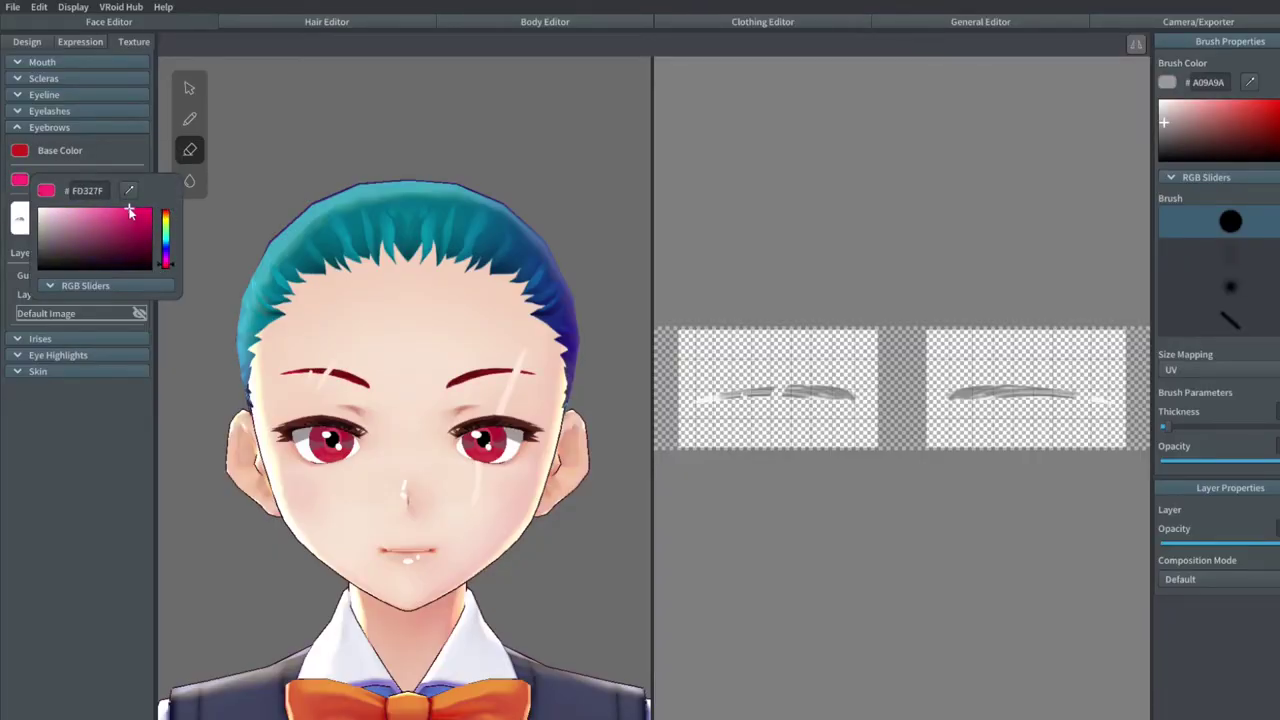
pyautogui.click(505, 455)
pyautogui.scroll(-5, 517, 461)
pyautogui.moveTo(517, 461); pyautogui.dragTo(525, 434, button='middle')
pyautogui.scroll(4, 528, 432)
# Set the eyelashes' base color to black and their shade color to a near-black tone
pyautogui.click(49, 127)
pyautogui.click(49, 111)
pyautogui.click(20, 134)
pyautogui.click(20, 163)
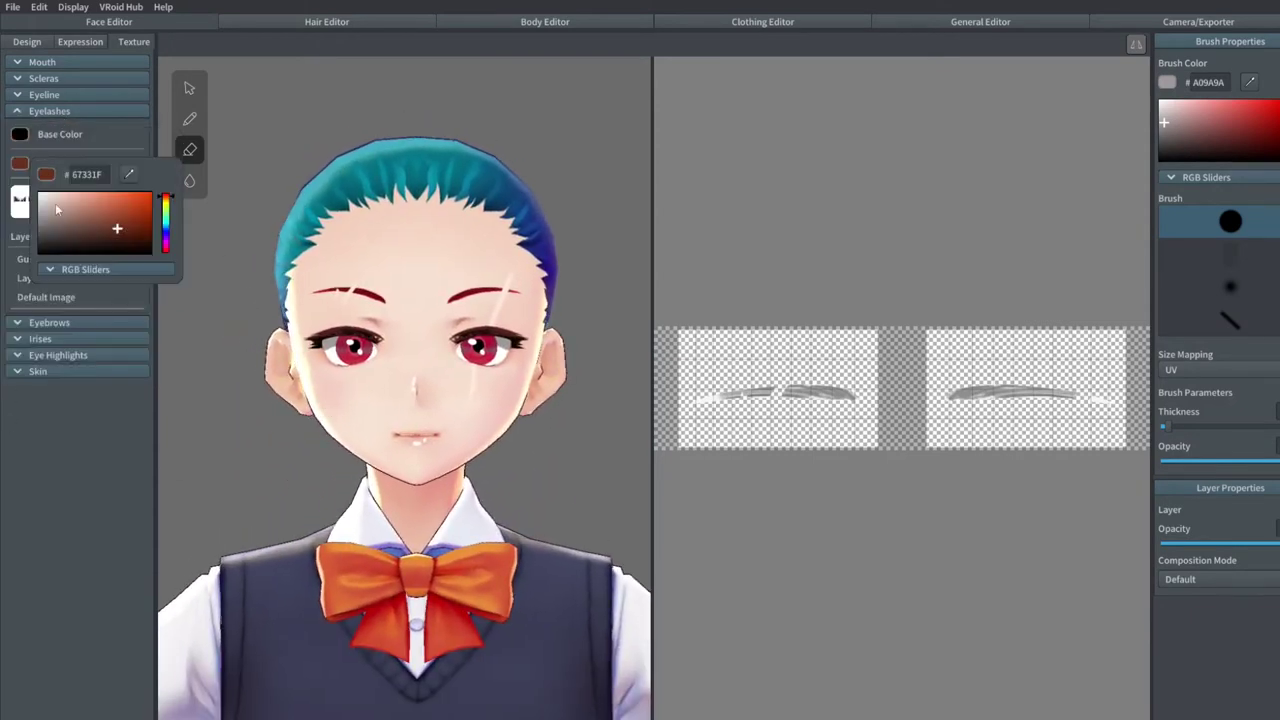
pyautogui.moveTo(50, 243); pyautogui.dragTo(47, 243)
pyautogui.click(3, 150)
# Set the eyeline's base color to near black, around #0D0B0B
pyautogui.click(22, 111)
pyautogui.click(24, 95)
pyautogui.click(20, 118)
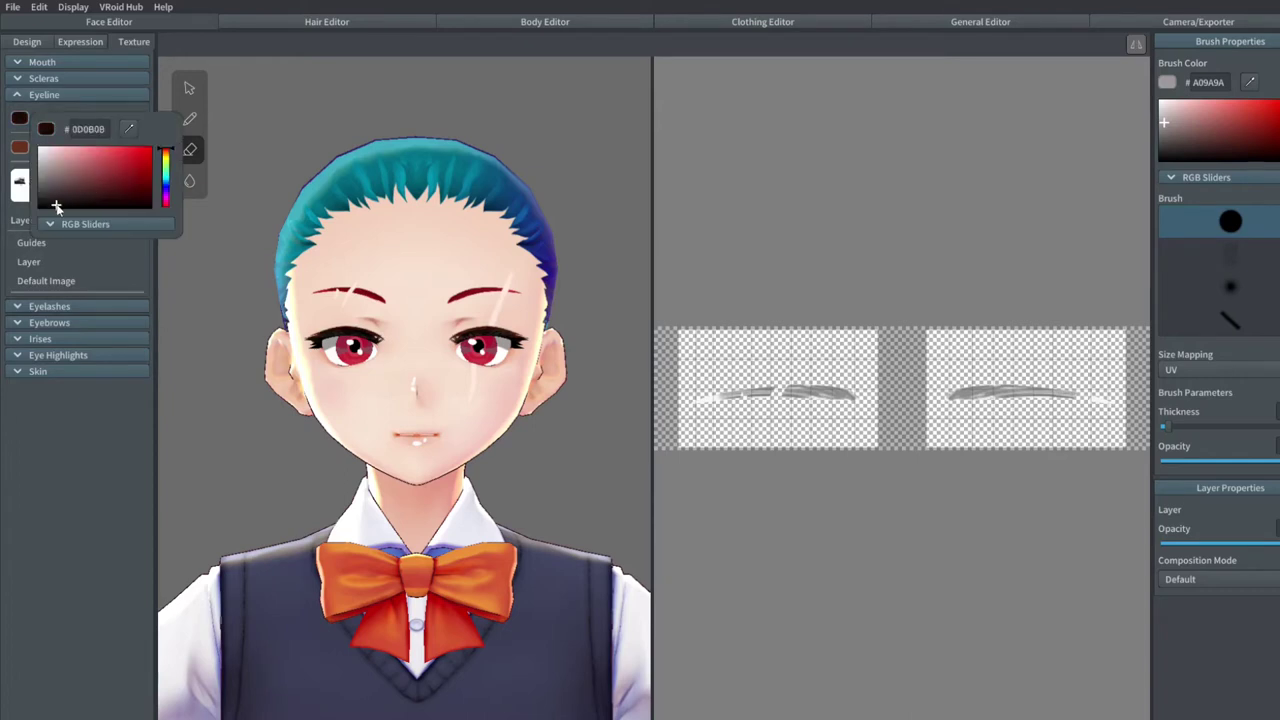
pyautogui.click(40, 428)
# Set the eyelashes' base color to dark grey #3C3C3E and check their darker shade color
pyautogui.click(49, 306)
pyautogui.click(20, 329)
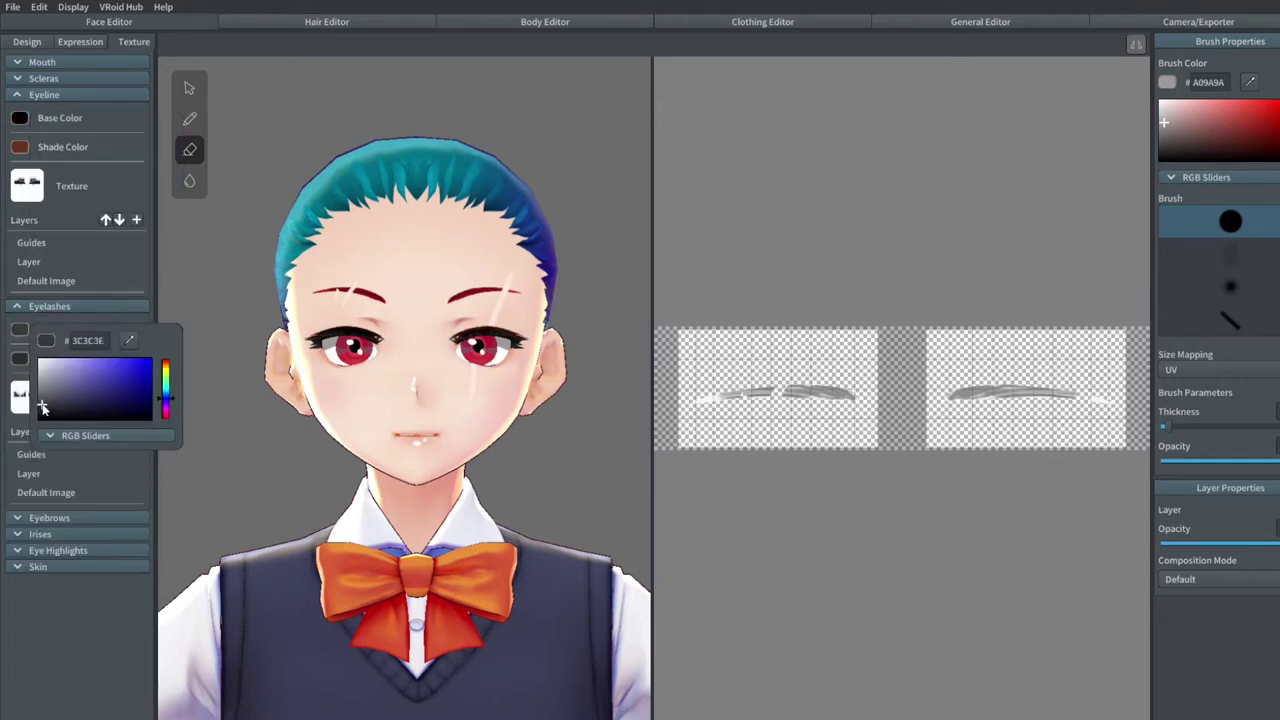
pyautogui.click(20, 358)
pyautogui.click(80, 609)
# Check the eyeline's shade color, close the color settings and view the recolored face from farther away
pyautogui.click(20, 147)
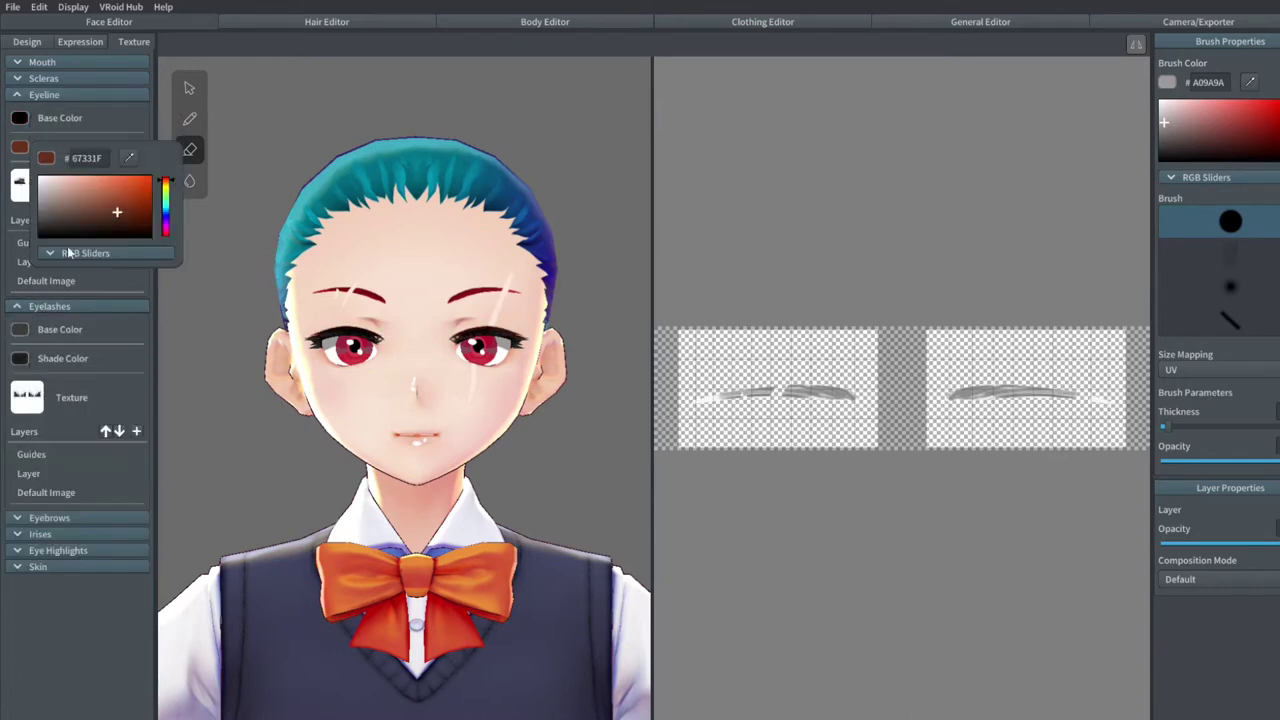
pyautogui.click(71, 306)
pyautogui.click(71, 306)
pyautogui.click(66, 95)
pyautogui.scroll(-3, 301, 438)
pyautogui.scroll(3, 509, 472)
pyautogui.moveTo(510, 474); pyautogui.dragTo(508, 479, button='right')
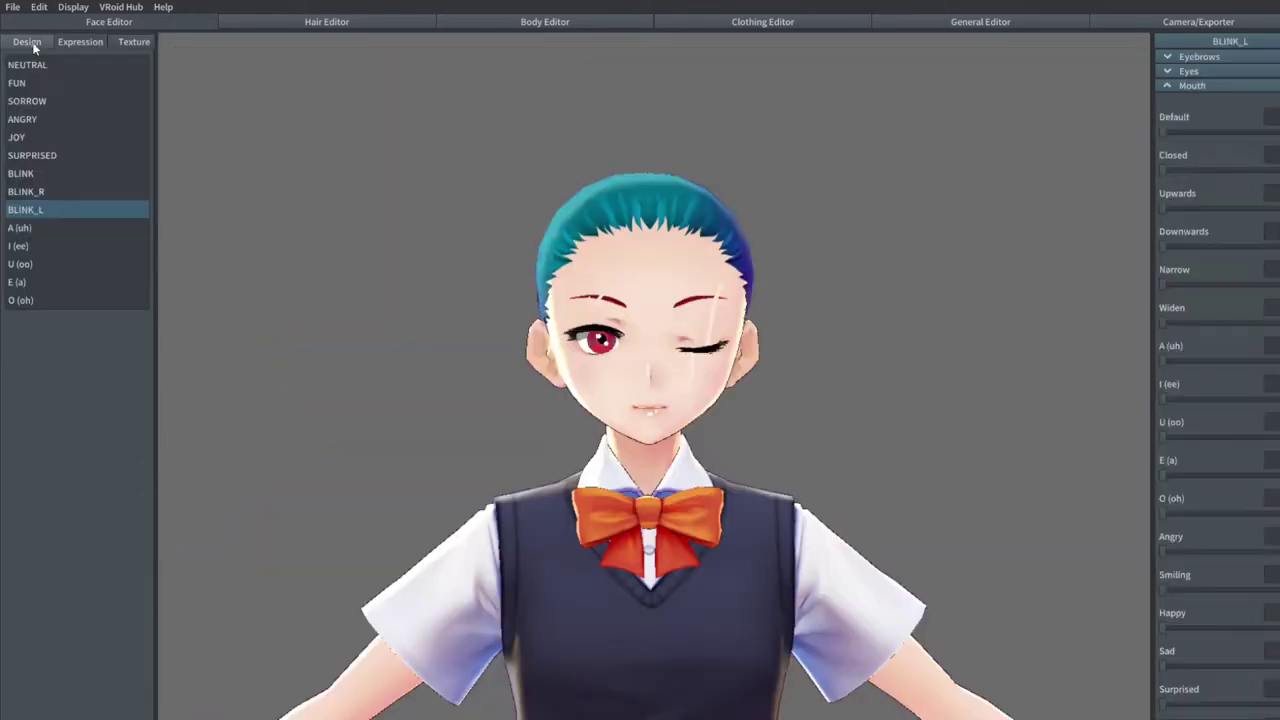
# Preview the FUN, SORROW and ANGRY expressions, return to NEUTRAL and open the eyebrow design parameters
pyautogui.click(45, 82)
pyautogui.click(52, 101)
pyautogui.click(57, 118)
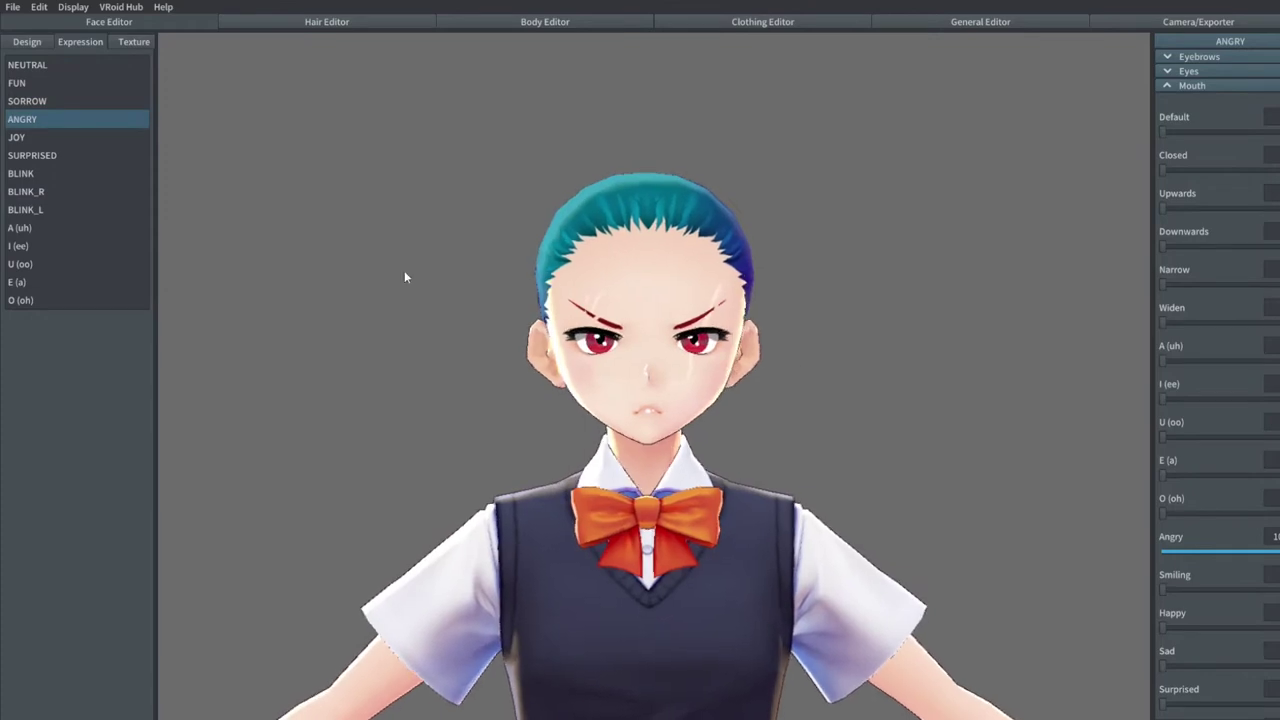
pyautogui.click(100, 66)
pyautogui.click(27, 41)
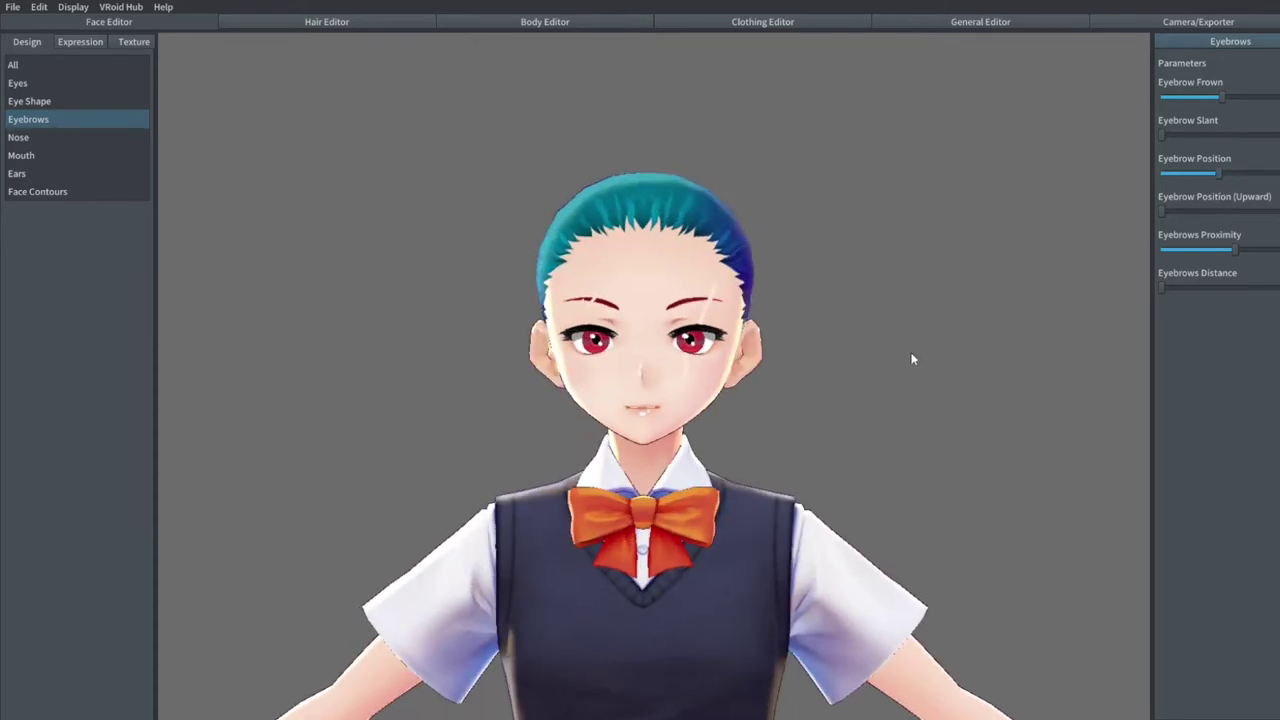
# Set the hair's base, shade, highlight and outline colors to white in the hair texture settings
pyautogui.click(428, 22)
pyautogui.click(132, 41)
pyautogui.click(20, 86)
pyautogui.moveTo(50, 122); pyautogui.dragTo(28, 108)
pyautogui.click(21, 115)
pyautogui.moveTo(50, 152); pyautogui.dragTo(24, 139)
pyautogui.click(18, 145)
pyautogui.moveTo(50, 181); pyautogui.dragTo(22, 166)
pyautogui.click(19, 172)
pyautogui.moveTo(50, 210); pyautogui.dragTo(30, 196)
pyautogui.click(44, 399)
pyautogui.click(190, 119)
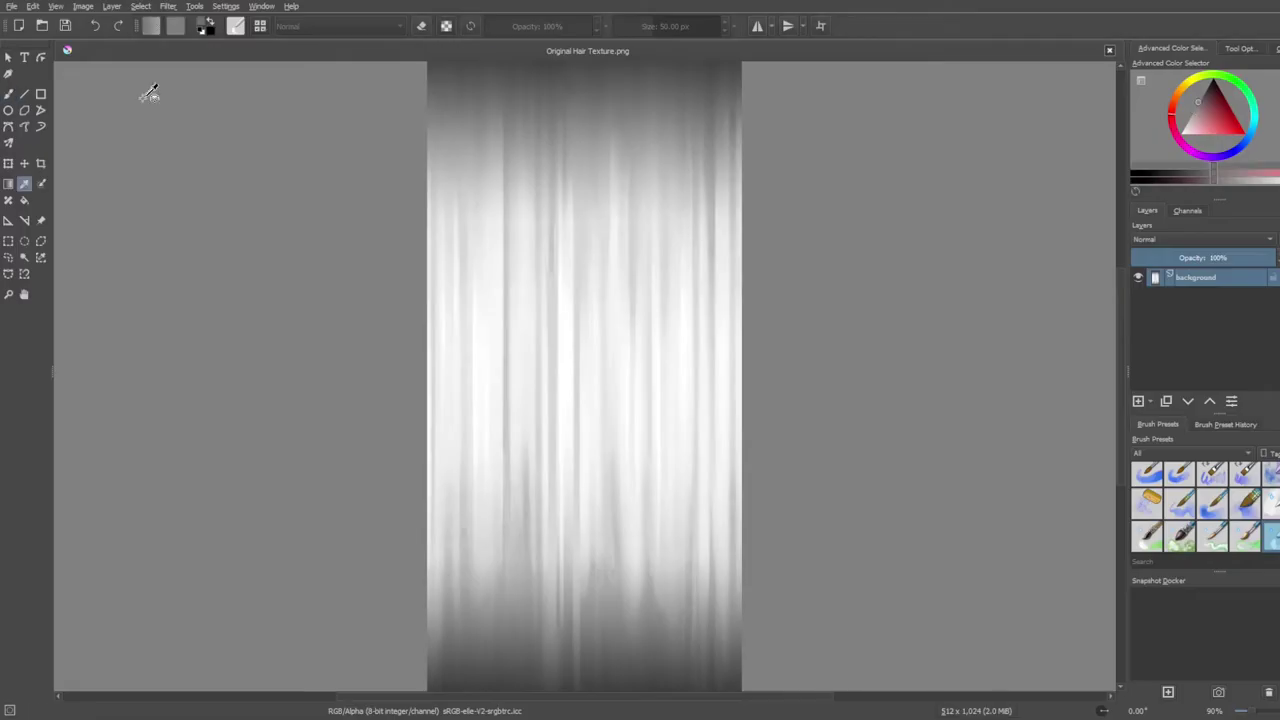
# In Krita, paint over the original hair texture in horizontal bands, from dark grey at both ends through lighter greys to white in the middle
pyautogui.press('b')
pyautogui.moveTo(432, 140); pyautogui.dragTo(738, 155)
pyautogui.moveTo(438, 590)
pyautogui.mouseDown()
pyautogui.moveTo(690, 640)
pyautogui.moveTo(735, 612)
pyautogui.mouseUp()
pyautogui.click(1187, 121)
pyautogui.moveTo(442, 112); pyautogui.dragTo(737, 203)
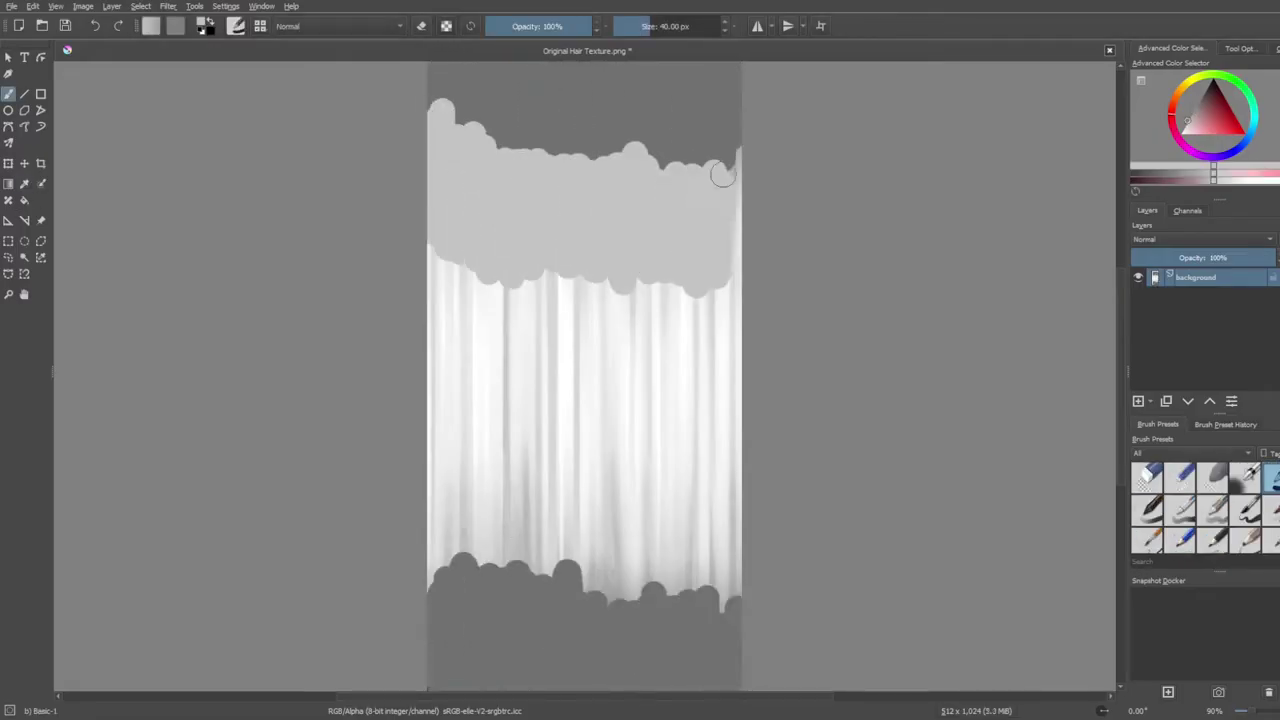
pyautogui.moveTo(438, 472)
pyautogui.mouseDown()
pyautogui.moveTo(627, 599)
pyautogui.moveTo(722, 597)
pyautogui.mouseUp()
pyautogui.click(1183, 133)
pyautogui.moveTo(436, 240)
pyautogui.mouseDown()
pyautogui.moveTo(491, 360)
pyautogui.moveTo(732, 432)
pyautogui.mouseUp()
# Soften the borders between the grey and white bands with the Blender Basic brush at 50 px, and pick a darker grey
pyautogui.click(1180, 561)
pyautogui.write('bl')
pyautogui.click(1179, 478)
pyautogui.moveTo(440, 592); pyautogui.dragTo(734, 597)
pyautogui.moveTo(436, 468); pyautogui.dragTo(734, 436)
pyautogui.moveTo(438, 236)
pyautogui.mouseDown()
pyautogui.moveTo(589, 232)
pyautogui.moveTo(732, 262)
pyautogui.mouseUp()
pyautogui.moveTo(443, 116)
pyautogui.mouseDown()
pyautogui.moveTo(624, 165)
pyautogui.moveTo(734, 152)
pyautogui.mouseUp()
pyautogui.moveTo(443, 120); pyautogui.dragTo(488, 134)
pyautogui.click(1200, 99)
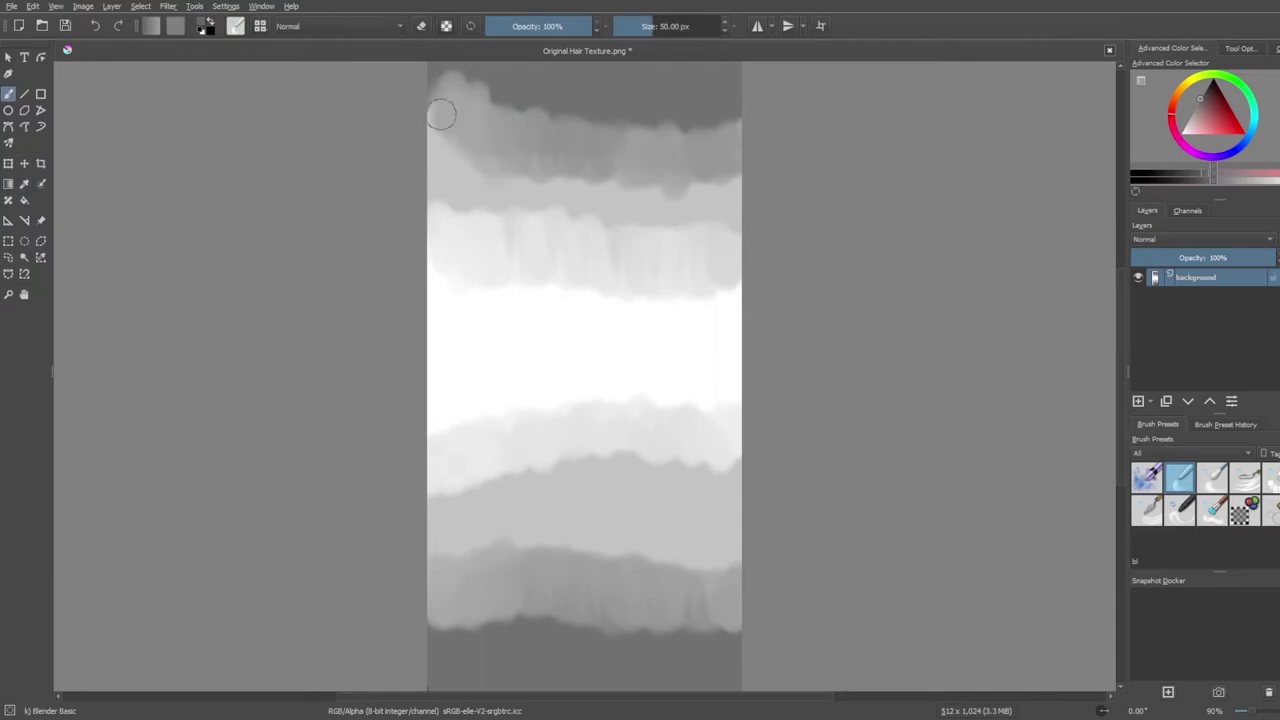
# Try painting long dark grey vertical strokes across the hair texture and blending them with the Blender Basic brush
pyautogui.click(1273, 478)
pyautogui.moveTo(471, 66); pyautogui.dragTo(477, 538)
pyautogui.moveTo(567, 112); pyautogui.dragTo(563, 660)
pyautogui.moveTo(688, 66); pyautogui.dragTo(691, 547)
pyautogui.write('bl')
pyautogui.click(1179, 478)
pyautogui.moveTo(474, 84); pyautogui.dragTo(462, 440)
pyautogui.hotkey('ctrl', 'z')
pyautogui.hotkey('ctrl', 'z')
pyautogui.hotkey('ctrl', 'z')
pyautogui.hotkey('ctrl', 'z')
# Draw thin dark grey strands from one end of the hair texture to the other with a small Basic-1 brush
pyautogui.click(1163, 562)
pyautogui.press('BackSpace')
pyautogui.press('BackSpace')
pyautogui.click(1273, 478)
pyautogui.click(621, 26)
pyautogui.scroll(-3, 780, 135)
pyautogui.moveTo(780, 135); pyautogui.dragTo(691, 236, button='middle')
pyautogui.click(24, 220)
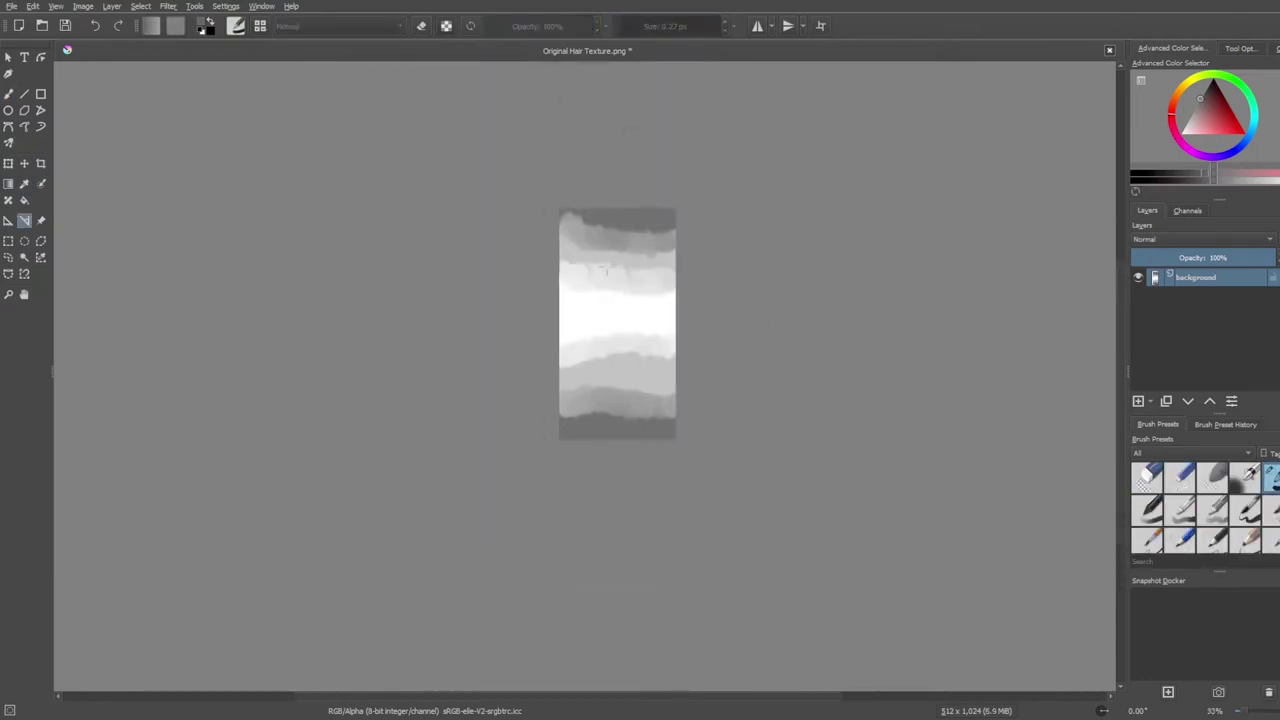
pyautogui.click(8, 94)
pyautogui.moveTo(571, 216); pyautogui.dragTo(568, 415)
pyautogui.moveTo(590, 226); pyautogui.dragTo(582, 415)
pyautogui.moveTo(609, 231); pyautogui.dragTo(618, 416)
pyautogui.moveTo(629, 234); pyautogui.dragTo(638, 416)
pyautogui.moveTo(668, 239); pyautogui.dragTo(666, 416)
pyautogui.moveTo(592, 227); pyautogui.dragTo(591, 242)
# Soften the thin dark strands on the hair texture with the Blender Basic brush at 11.30 px
pyautogui.click(1163, 562)
pyautogui.write('bl')
pyautogui.click(1179, 478)
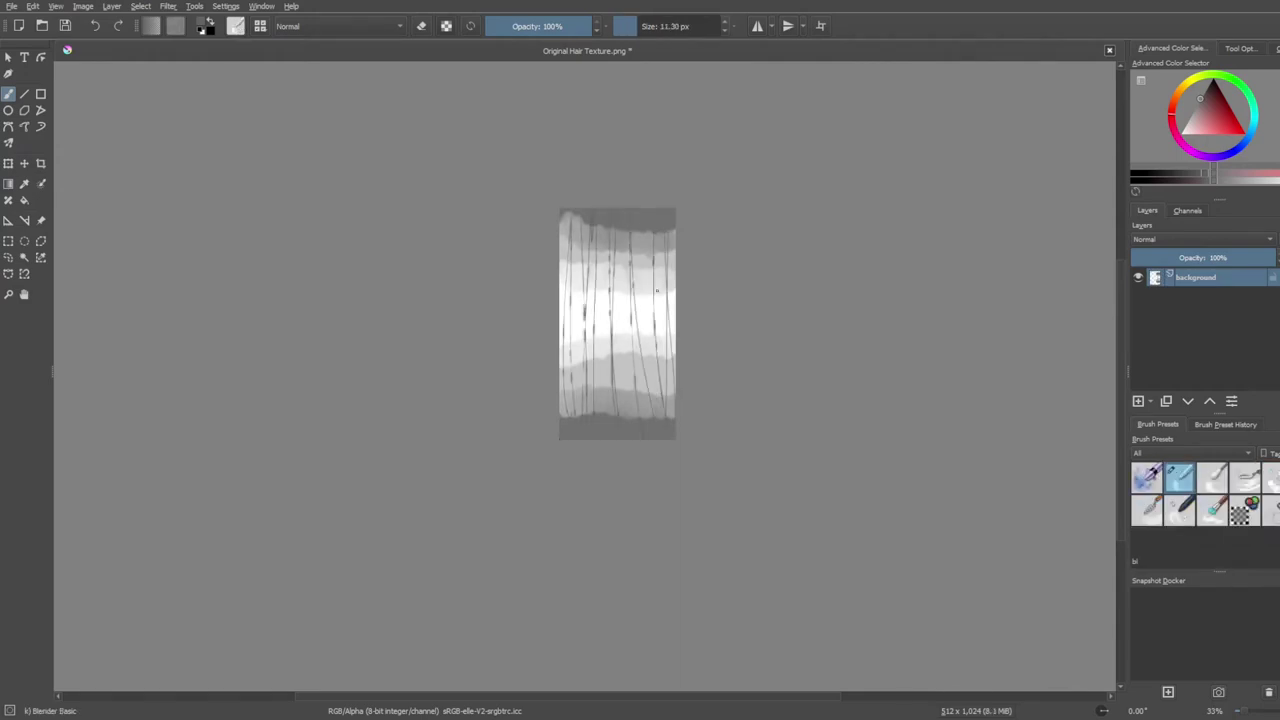
pyautogui.press('1')
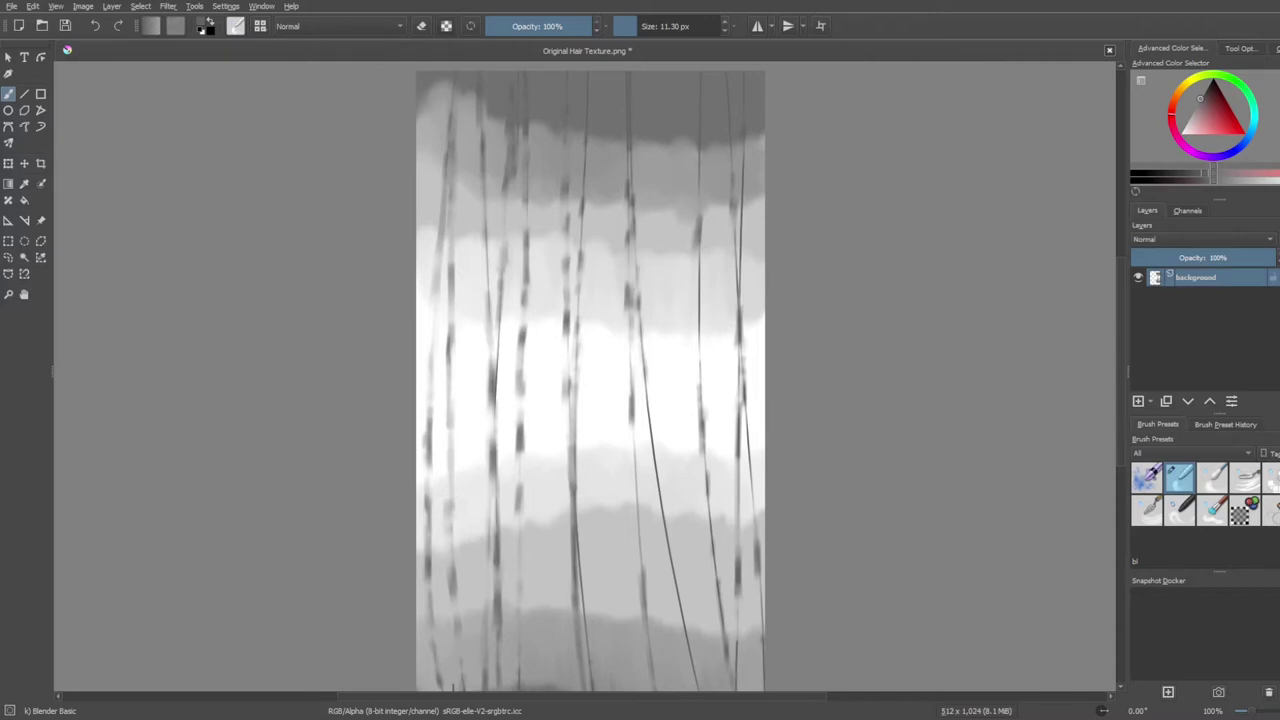
pyautogui.moveTo(738, 433); pyautogui.dragTo(735, 501)
pyautogui.moveTo(448, 671); pyautogui.dragTo(486, 520, button='middle')
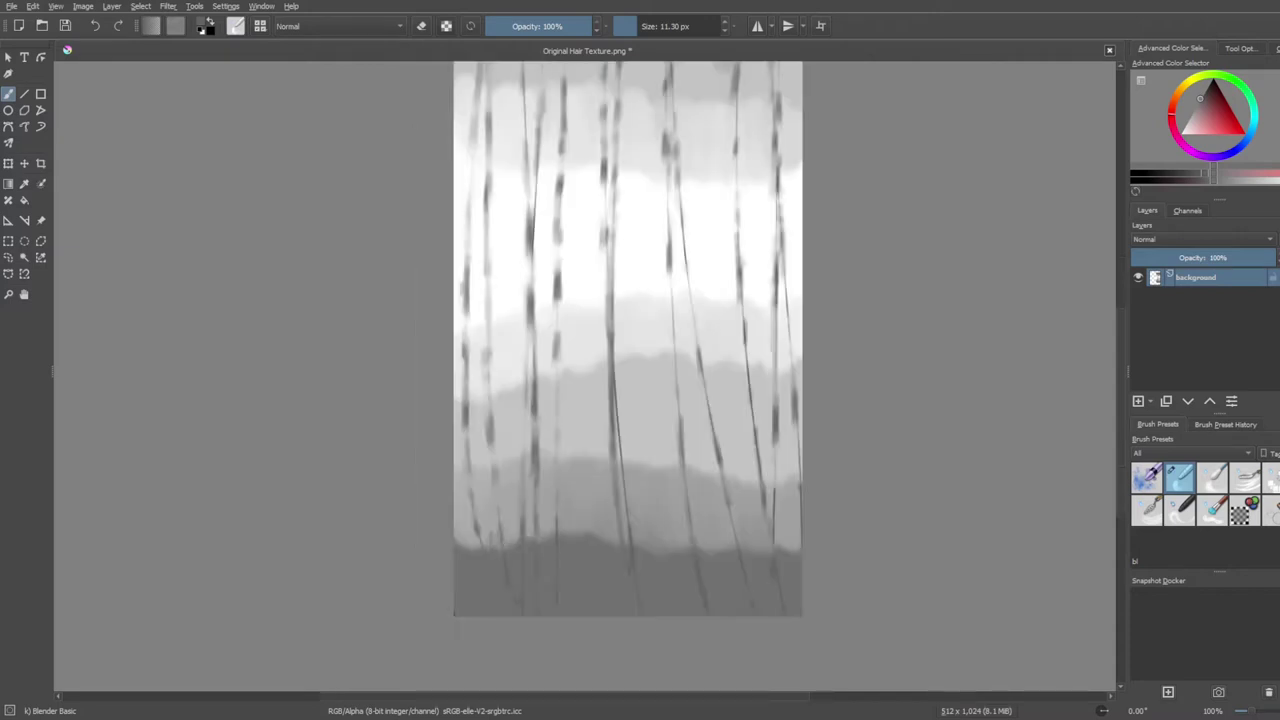
pyautogui.scroll(-1, 828, 259)
pyautogui.moveTo(828, 259)
pyautogui.mouseDown(button='middle')
pyautogui.moveTo(766, 400)
pyautogui.moveTo(749, 396)
pyautogui.mouseUp(button='middle')
# Streak the whole hair texture lengthwise with the Blender Rake brush at about 37 px to form fine hair strands
pyautogui.click(1147, 510)
pyautogui.moveTo(530, 182); pyautogui.dragTo(554, 634)
pyautogui.hotkey('ctrl', 'z')
pyautogui.click(623, 25)
pyautogui.moveTo(468, 312)
pyautogui.mouseDown(button='middle')
pyautogui.moveTo(878, 329)
pyautogui.moveTo(356, 241)
pyautogui.mouseUp(button='middle')
pyautogui.click(648, 26)
pyautogui.moveTo(932, 332)
pyautogui.mouseDown(button='middle')
pyautogui.moveTo(1023, 374)
pyautogui.moveTo(1061, 414)
pyautogui.mouseUp(button='middle')
pyautogui.moveTo(532, 200); pyautogui.dragTo(543, 640)
pyautogui.moveTo(570, 220); pyautogui.dragTo(580, 643)
pyautogui.moveTo(622, 268); pyautogui.dragTo(620, 640)
pyautogui.moveTo(690, 240); pyautogui.dragTo(692, 627)
pyautogui.moveTo(728, 530)
pyautogui.mouseDown()
pyautogui.moveTo(670, 400)
pyautogui.moveTo(569, 404)
pyautogui.mouseUp()
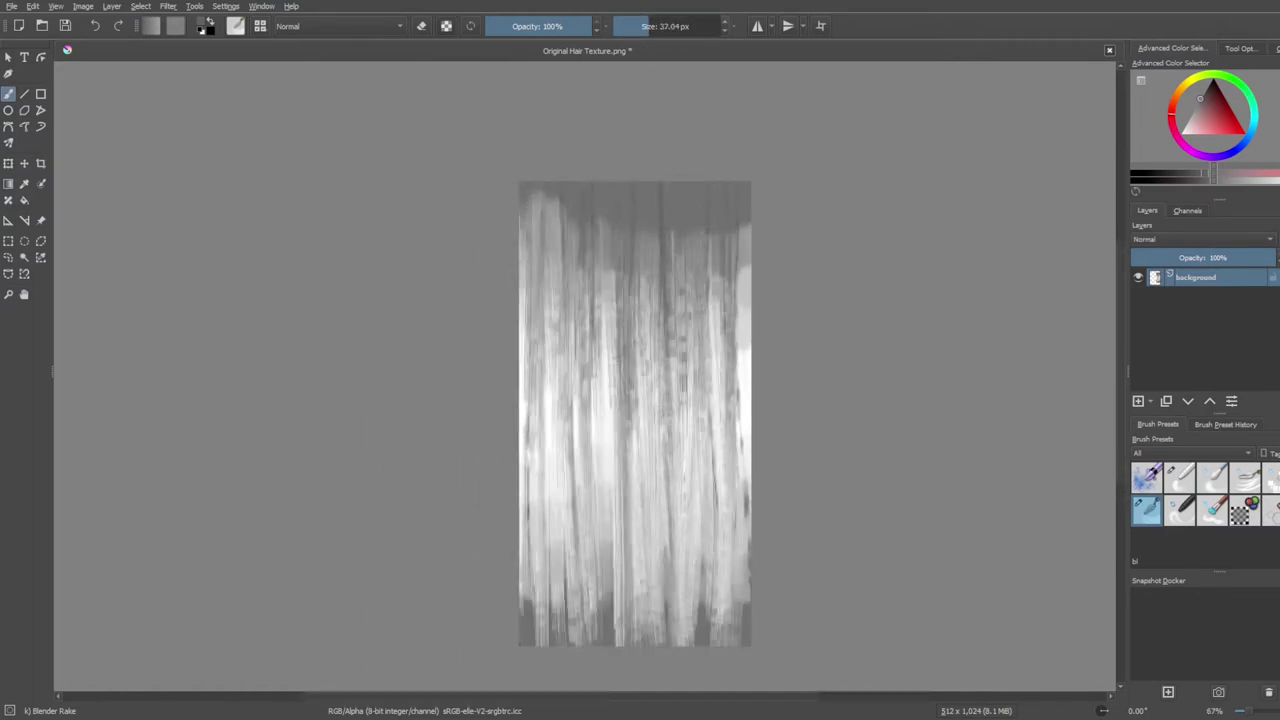
pyautogui.press('-')
pyautogui.press('+')
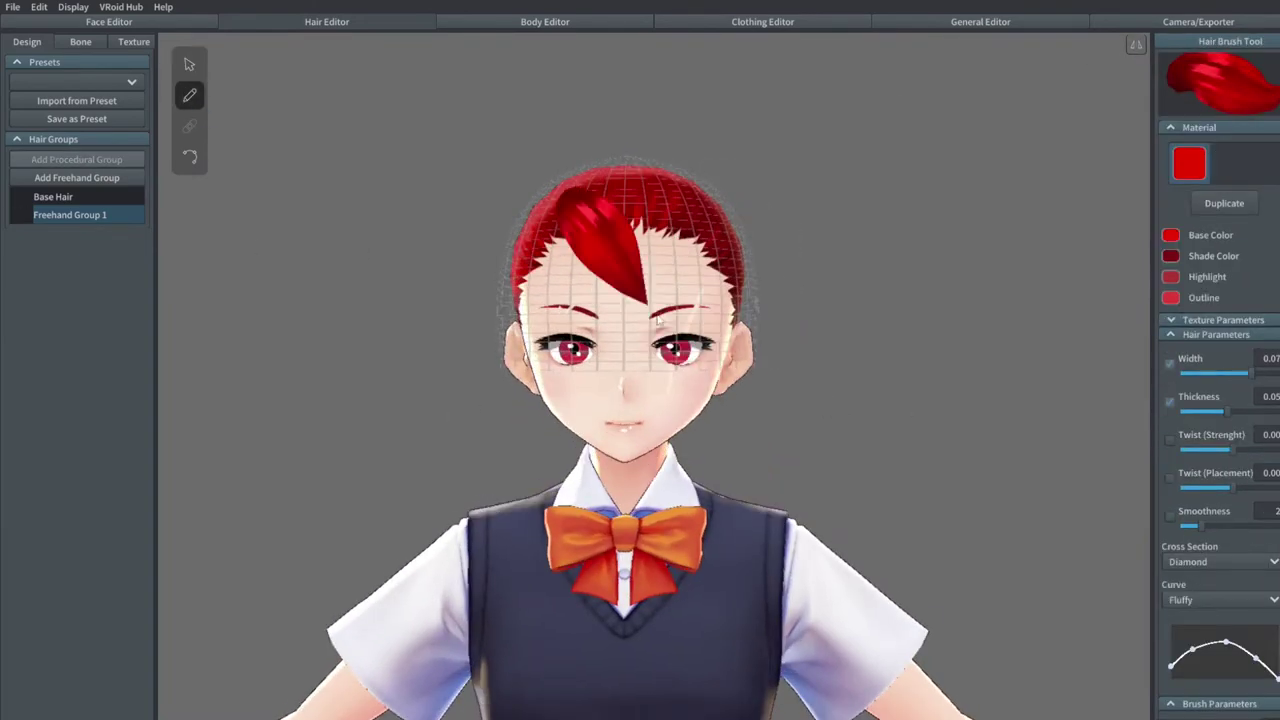
# In VRoid Studio, draw two more red bang strands over the forehead in Freehand Group 1
pyautogui.moveTo(692, 184); pyautogui.dragTo(738, 390)
pyautogui.moveTo(640, 176); pyautogui.dragTo(730, 328)
pyautogui.moveTo(900, 330); pyautogui.dragTo(820, 330, button='right')
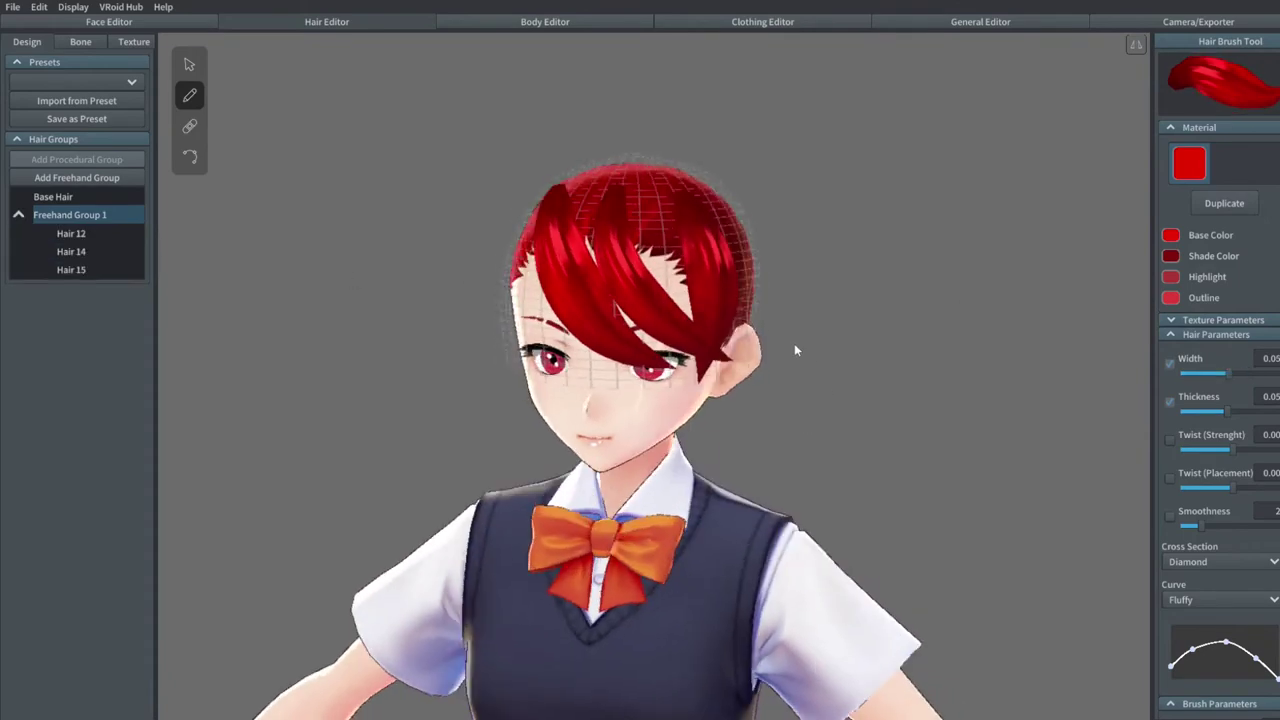
# Draw more red bang strands sweeping from the crown across the forehead in Freehand Group 1
pyautogui.moveTo(671, 200); pyautogui.dragTo(708, 292)
pyautogui.moveTo(750, 387); pyautogui.dragTo(827, 387, button='right')
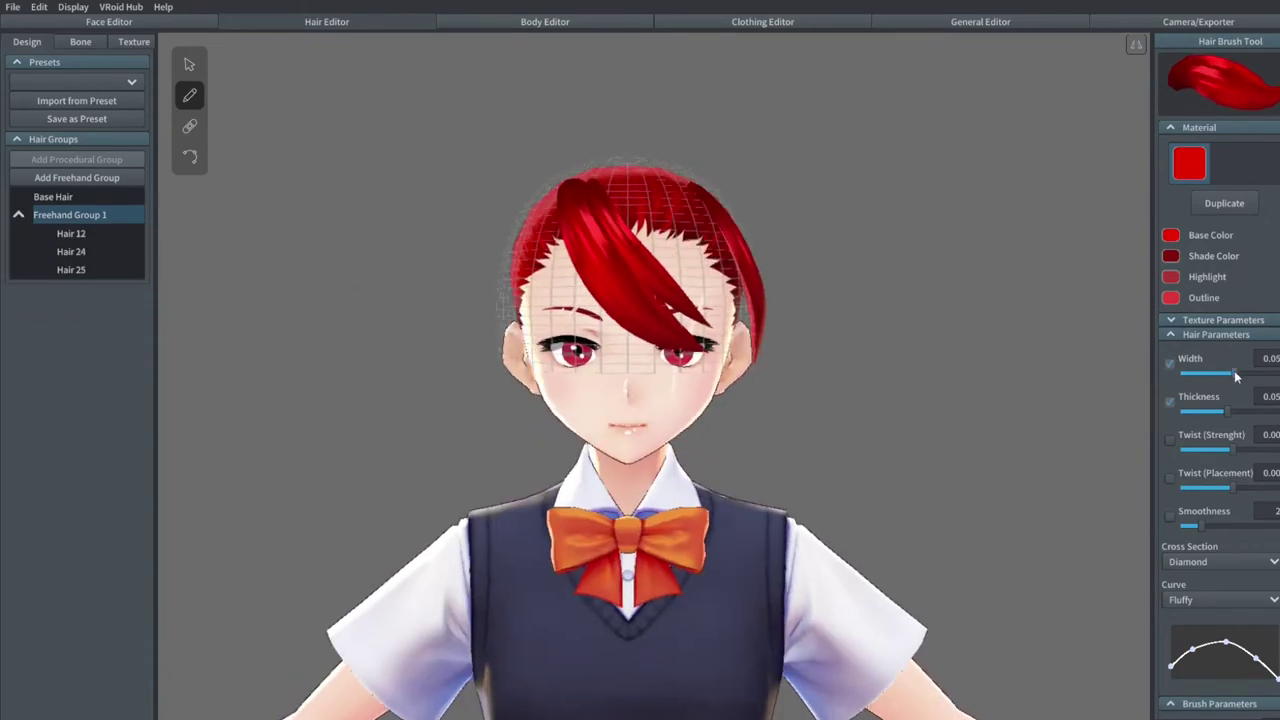
pyautogui.moveTo(640, 175); pyautogui.dragTo(760, 330)
pyautogui.moveTo(600, 180)
pyautogui.mouseDown()
pyautogui.moveTo(653, 199)
pyautogui.moveTo(730, 345)
pyautogui.mouseUp()
# Reshape the bang strands through their control points, and draw further strands on the other side of the face
pyautogui.click(190, 157)
pyautogui.click(620, 262)
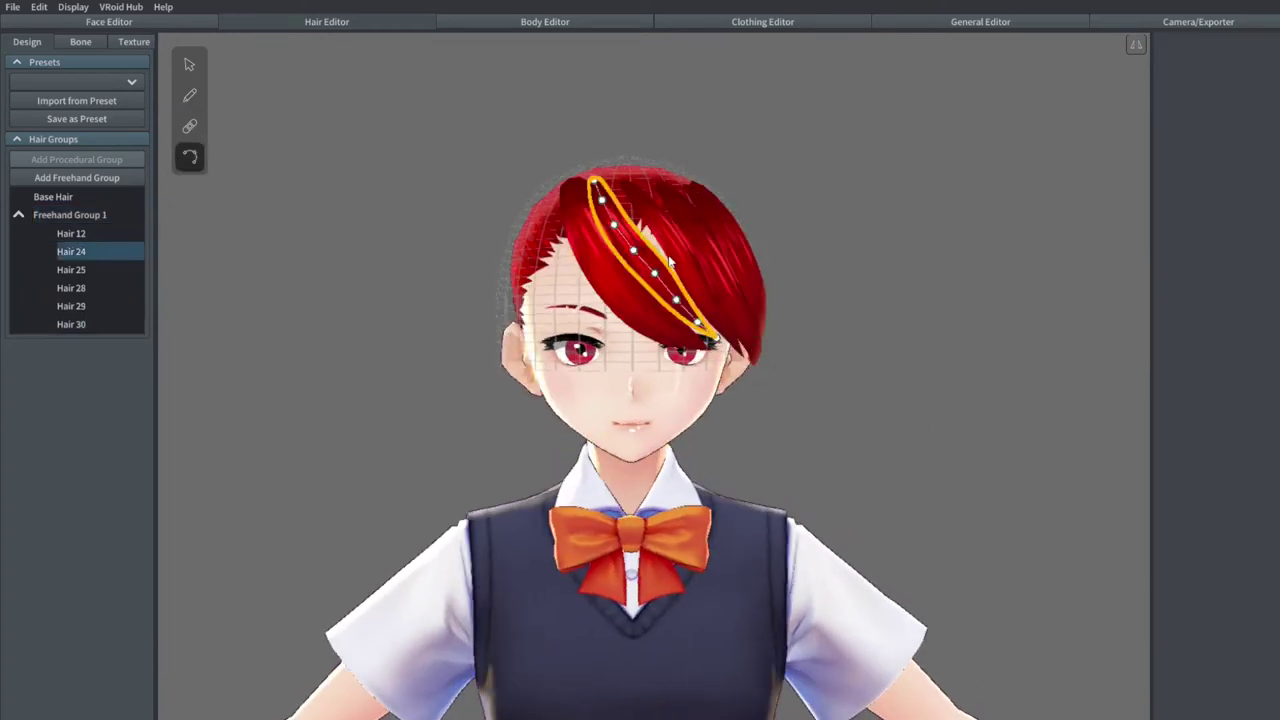
pyautogui.moveTo(670, 261); pyautogui.dragTo(655, 385, button='right')
pyautogui.click(583, 379)
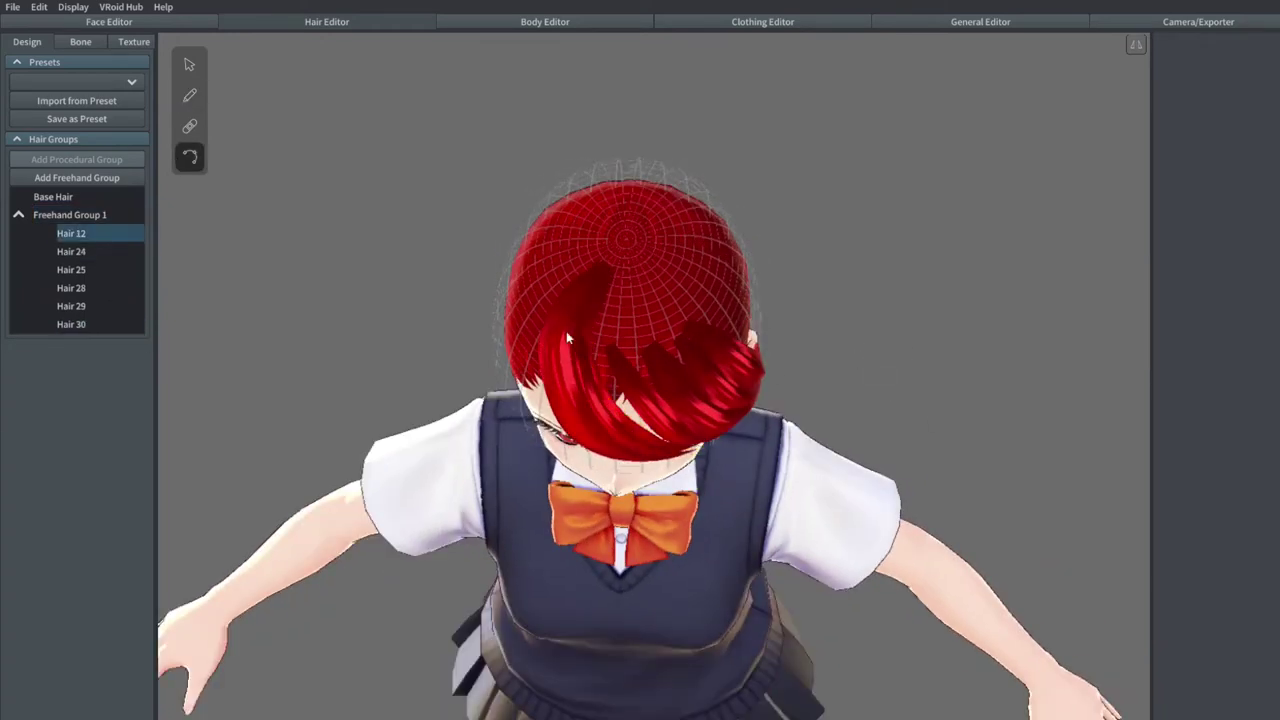
pyautogui.click(649, 378)
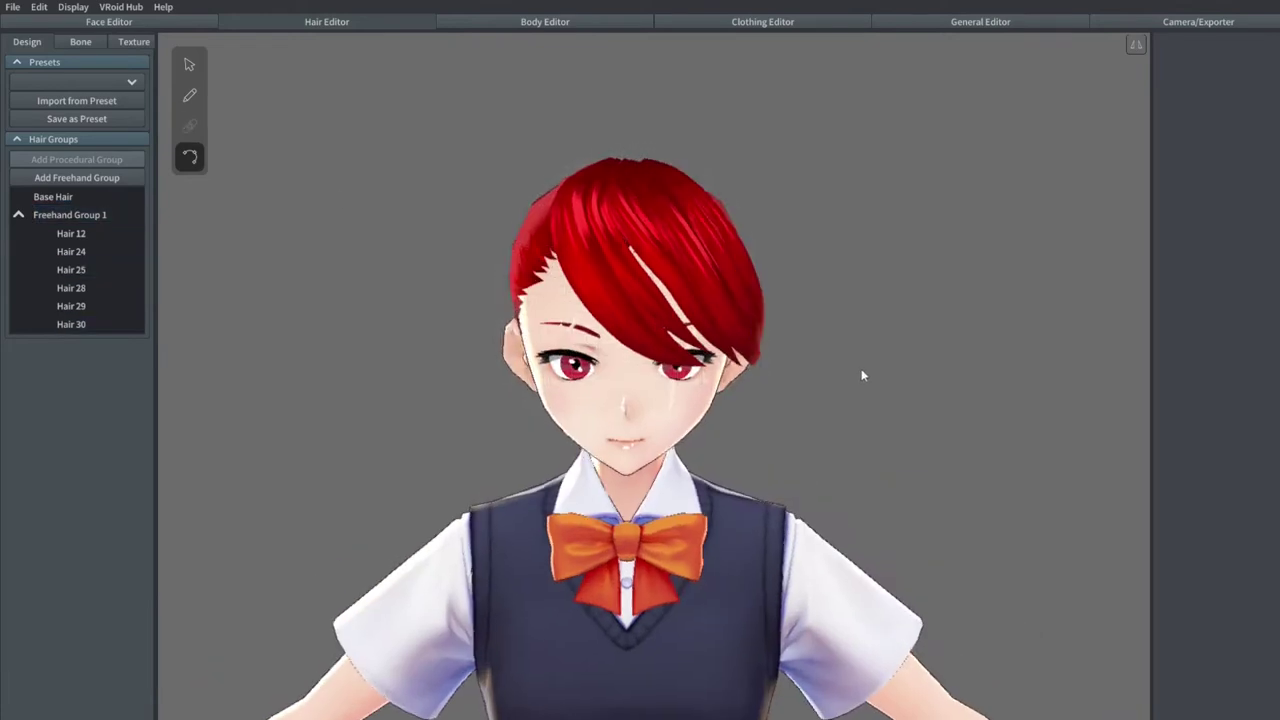
pyautogui.click(190, 95)
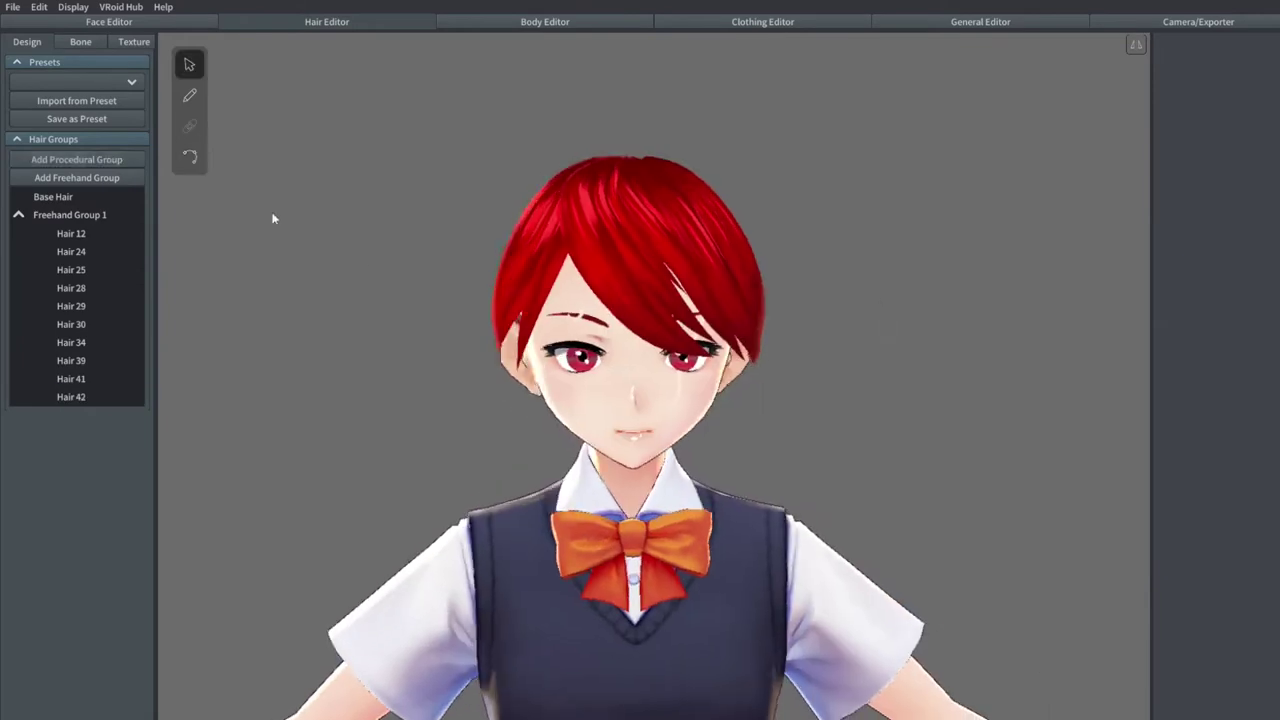
# Check the bangs by selecting Freehand Group 1, viewing it around the head, and hiding and showing the group
pyautogui.click(80, 215)
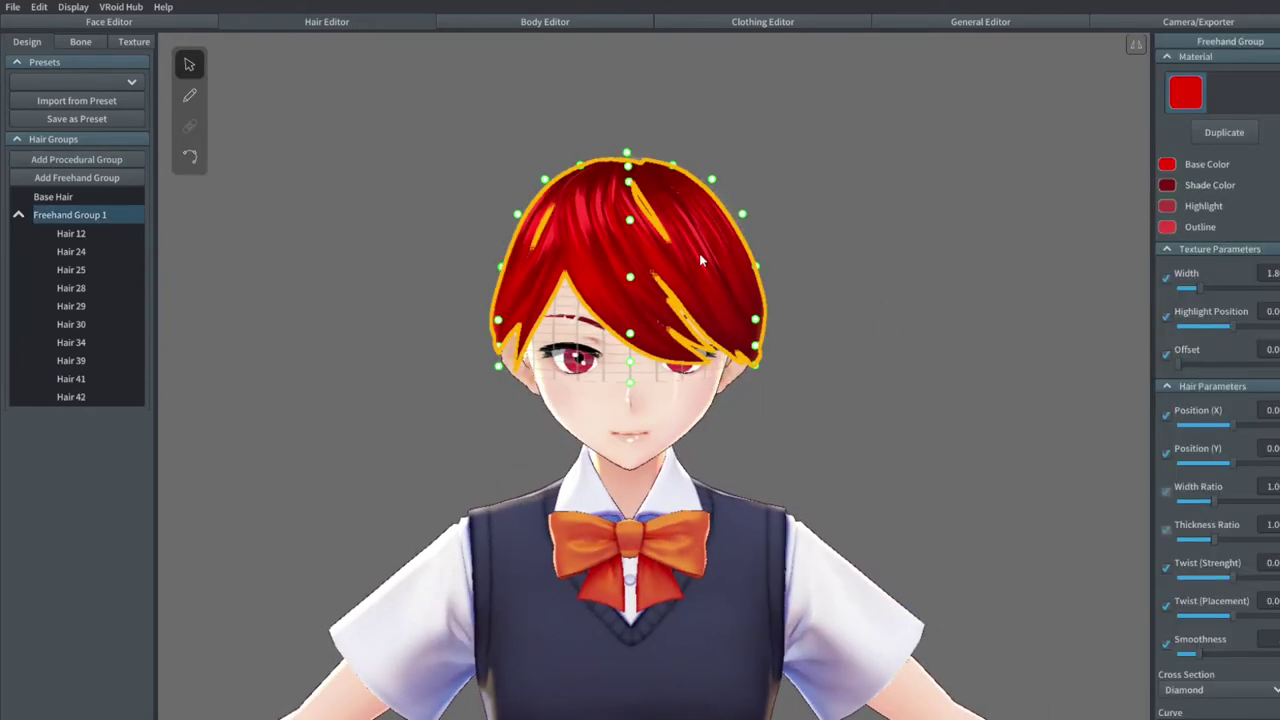
pyautogui.moveTo(860, 396); pyautogui.dragTo(887, 430, button='right')
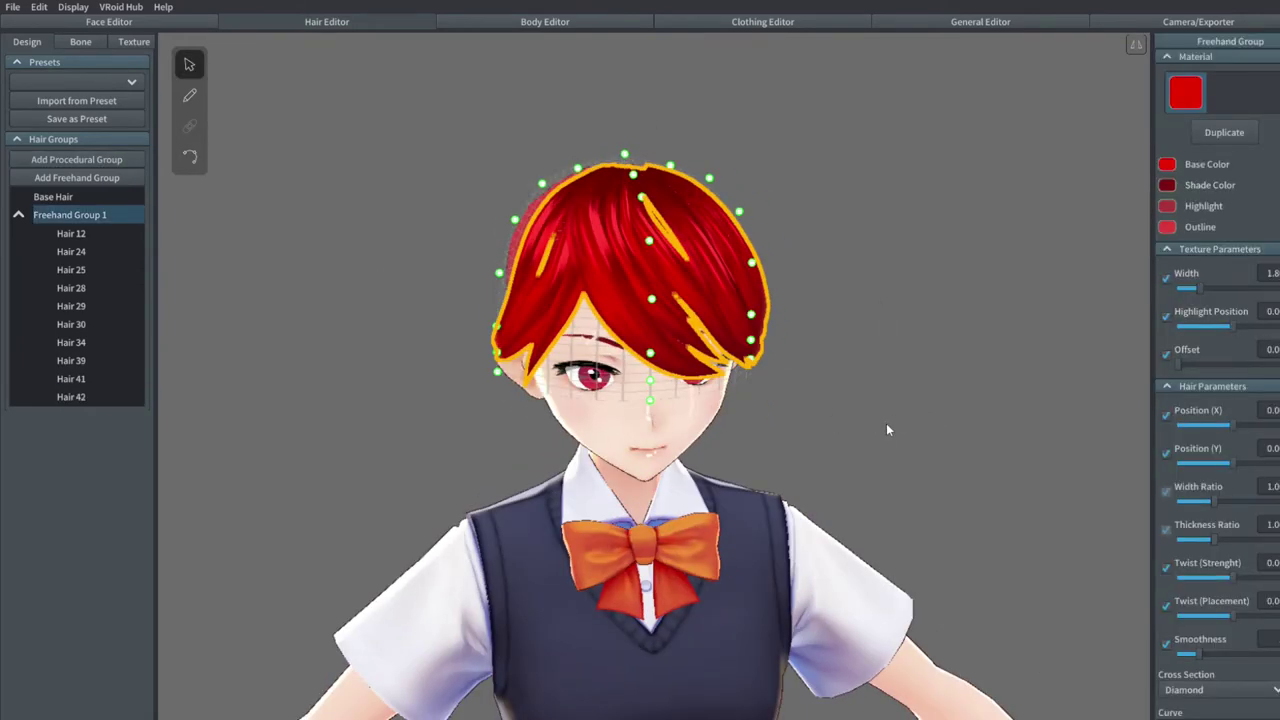
pyautogui.moveTo(888, 416); pyautogui.dragTo(875, 428, button='right')
pyautogui.click(875, 428)
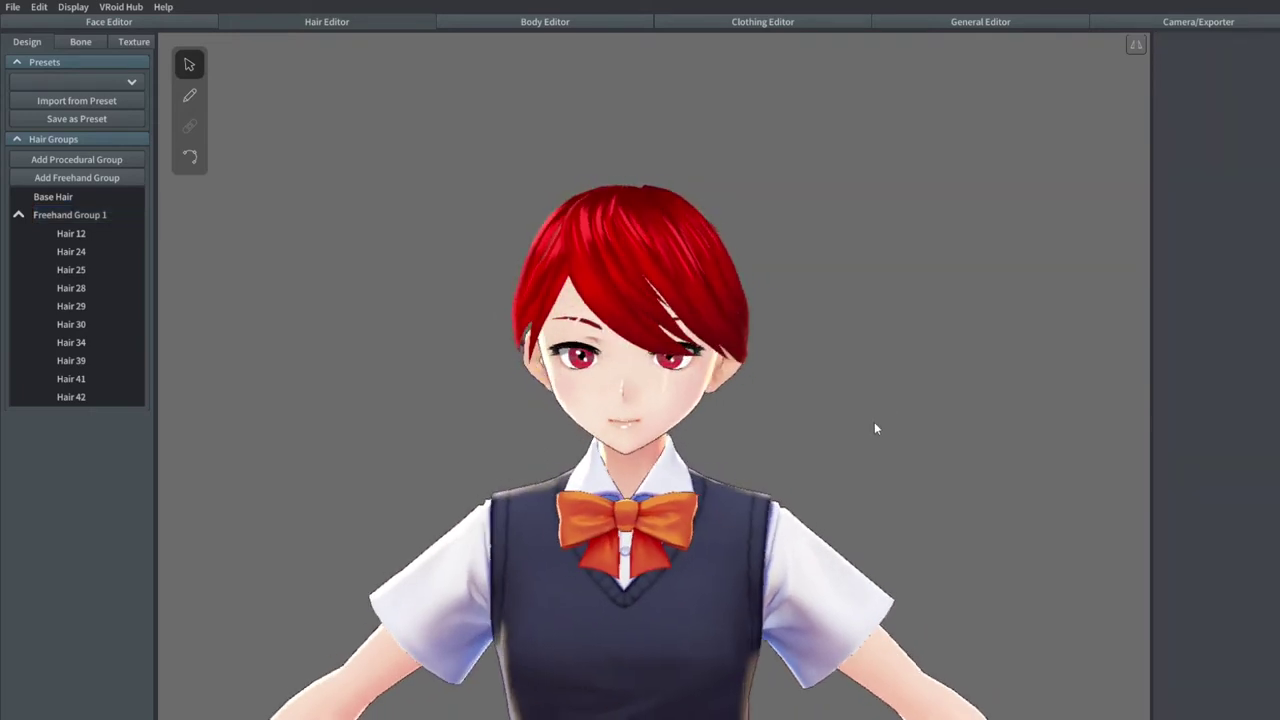
pyautogui.click(120, 214)
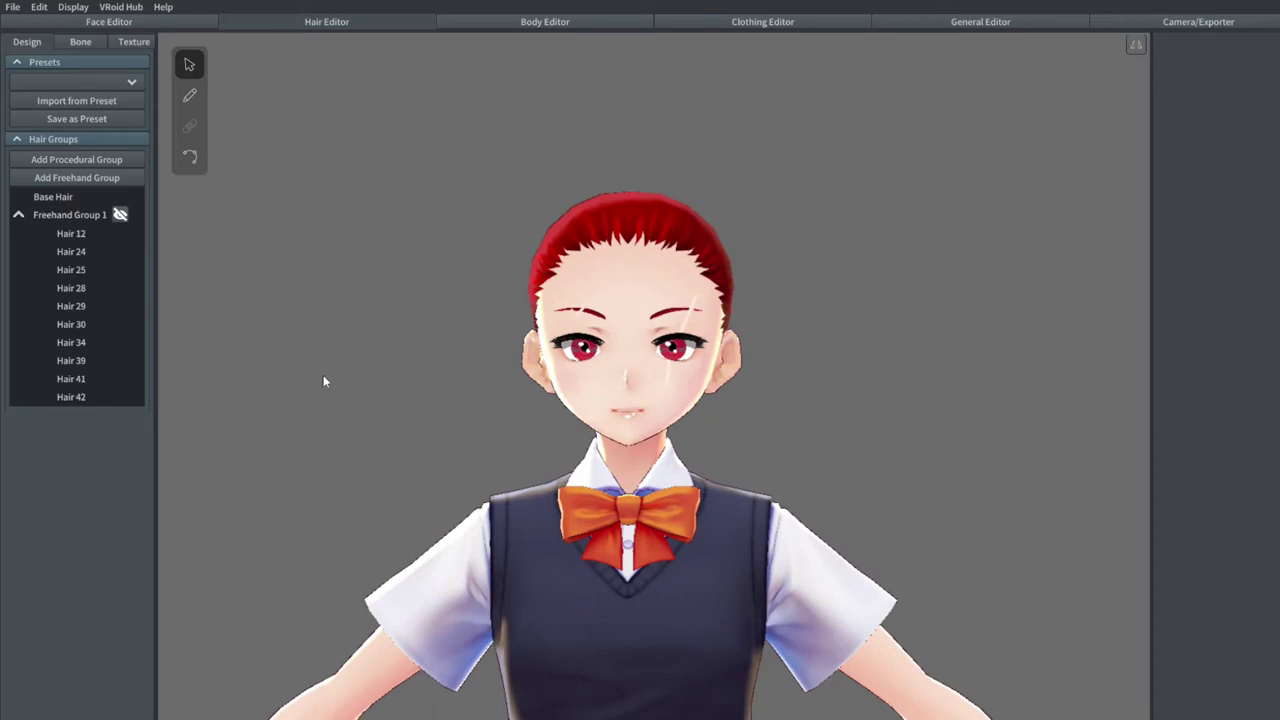
pyautogui.click(120, 214)
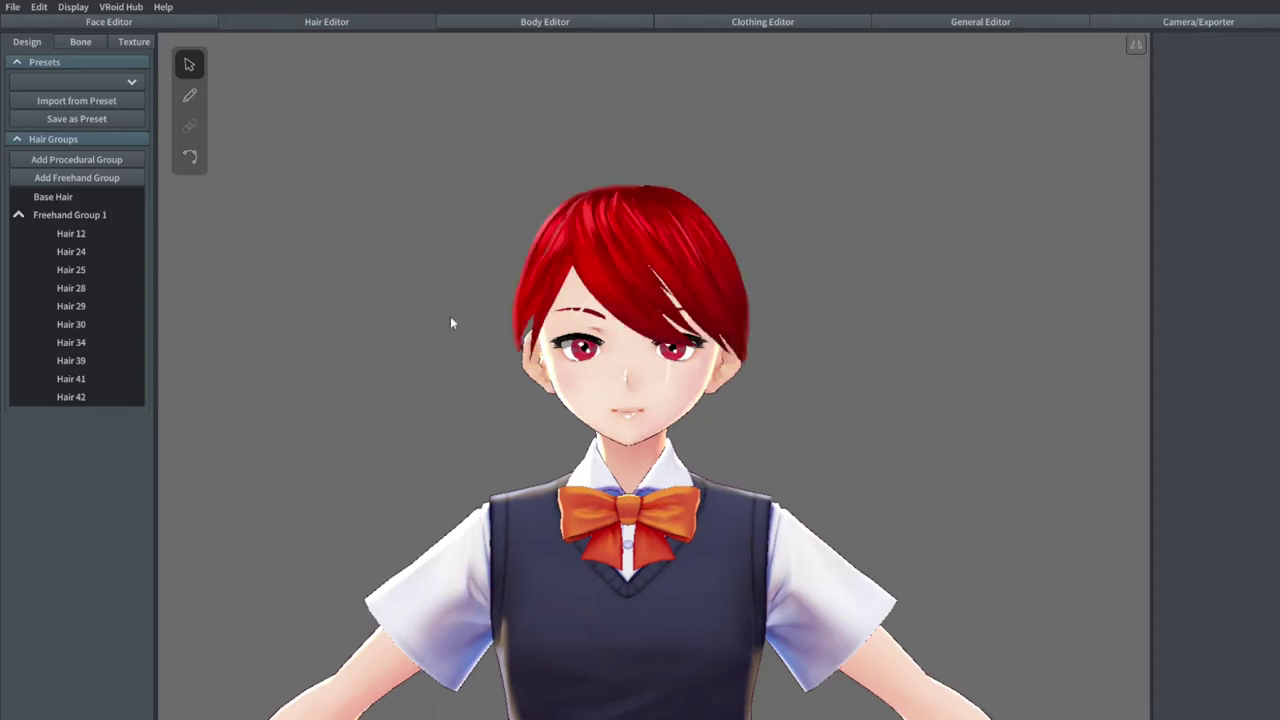
# Inspect strands Hair 12 and Hair 39 in Freehand Group 1, and narrow the hair brush width for Freehand Group 4
pyautogui.click(70, 215)
pyautogui.moveTo(640, 400)
pyautogui.mouseDown(button='right')
pyautogui.moveTo(880, 400)
pyautogui.moveTo(735, 400)
pyautogui.mouseUp(button='right')
pyautogui.moveTo(745, 287); pyautogui.dragTo(945, 290, button='right')
pyautogui.click(71, 233)
pyautogui.click(71, 360)
pyautogui.moveTo(400, 215); pyautogui.dragTo(612, 208, button='right')
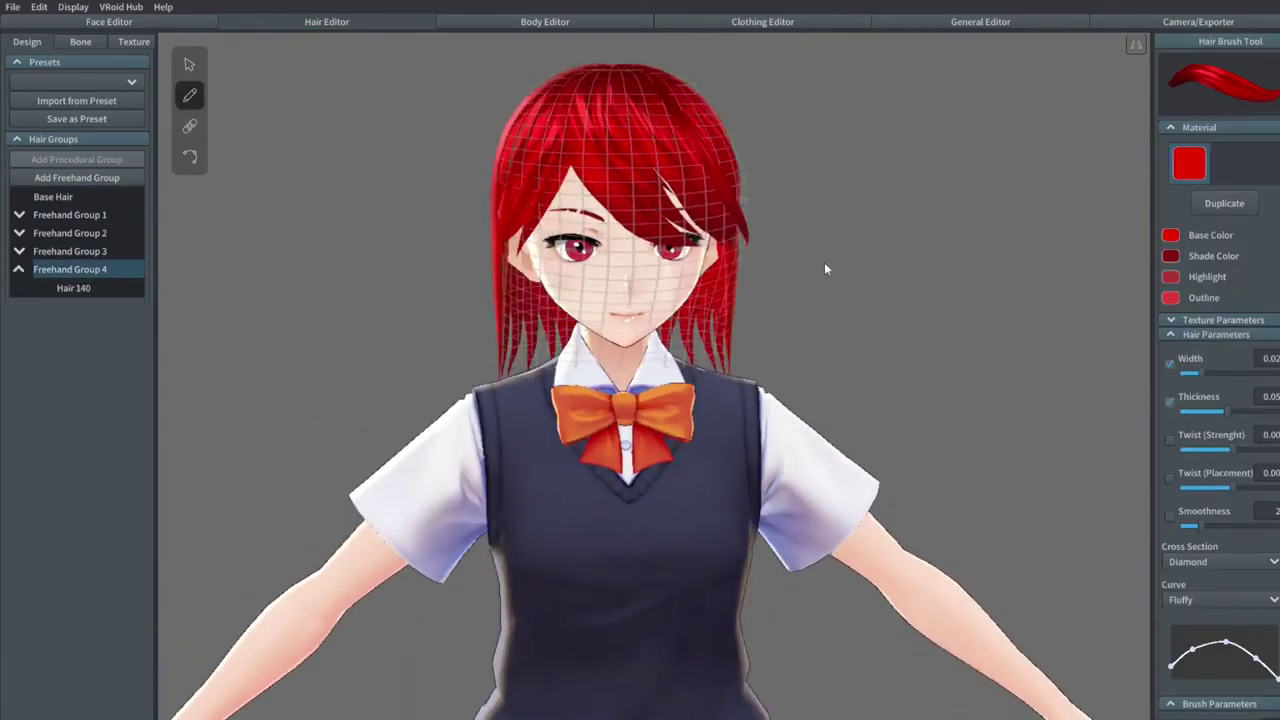
pyautogui.moveTo(1201, 373); pyautogui.dragTo(1189, 375)
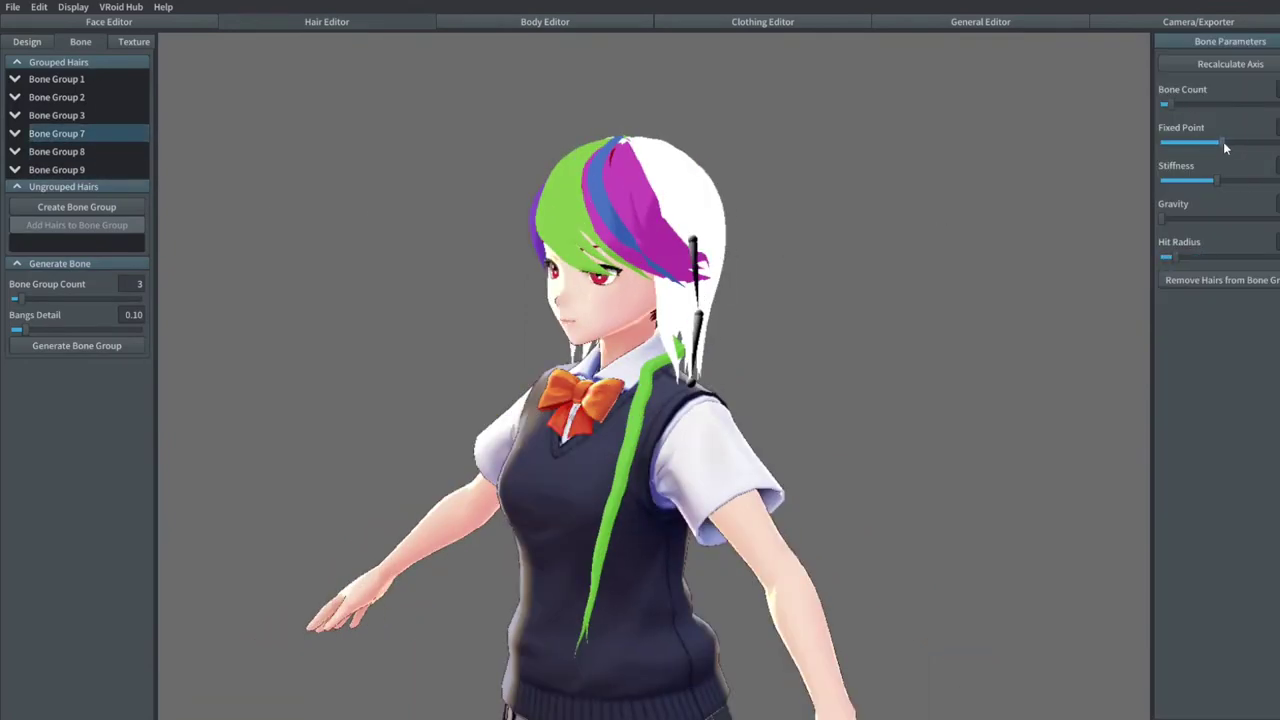
# Preview how the hair moves with the Walking and Running animations
pyautogui.click(1176, 288)
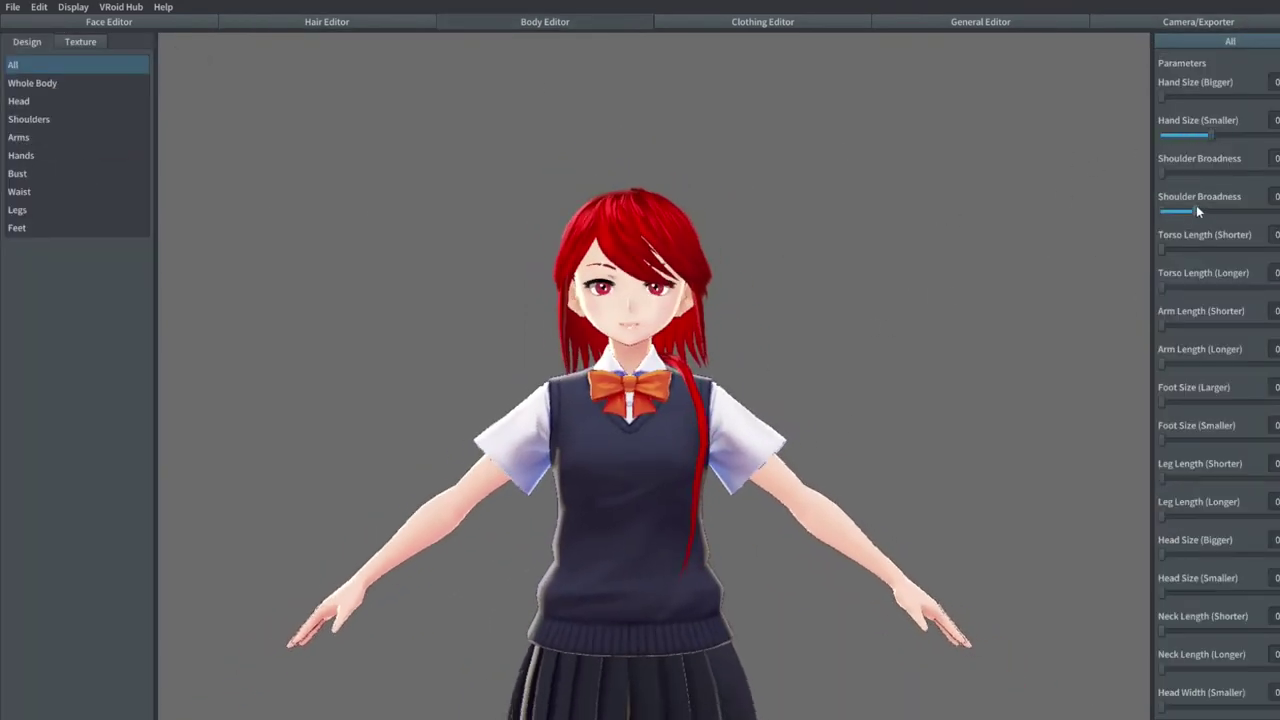
# Fine-tune the character's overall body proportions, including the shoulder broadness, in the full list of body parameters
pyautogui.moveTo(1196, 208); pyautogui.dragTo(1190, 210)
pyautogui.scroll(-1, 1109, 458)
pyautogui.moveTo(1109, 458); pyautogui.dragTo(1127, 320, button='middle')
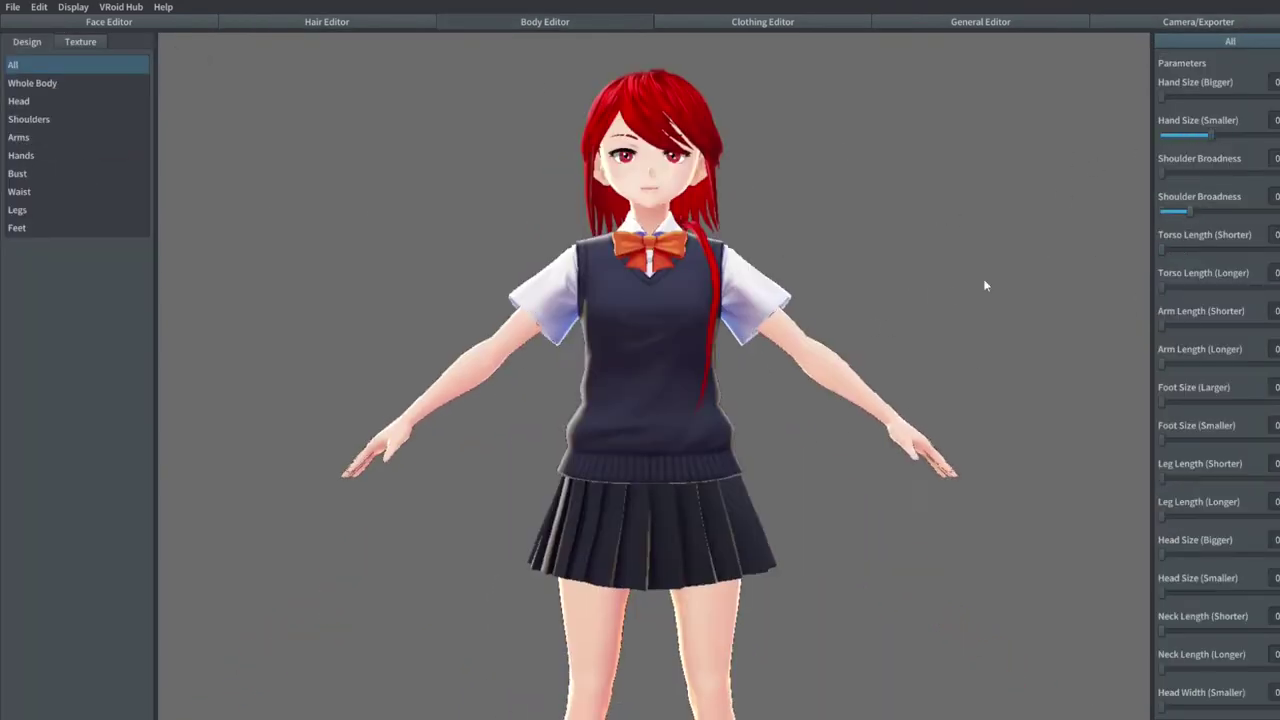
pyautogui.moveTo(1162, 441)
pyautogui.mouseDown()
pyautogui.moveTo(1183, 441)
pyautogui.moveTo(1171, 479)
pyautogui.moveTo(1173, 456)
pyautogui.mouseUp()
pyautogui.scroll(-3, 1200, 479)
pyautogui.moveTo(1162, 493); pyautogui.dragTo(1178, 493)
pyautogui.scroll(-3, 1207, 549)
pyautogui.moveTo(1162, 435); pyautogui.dragTo(1169, 435)
pyautogui.scroll(-4, 1189, 551)
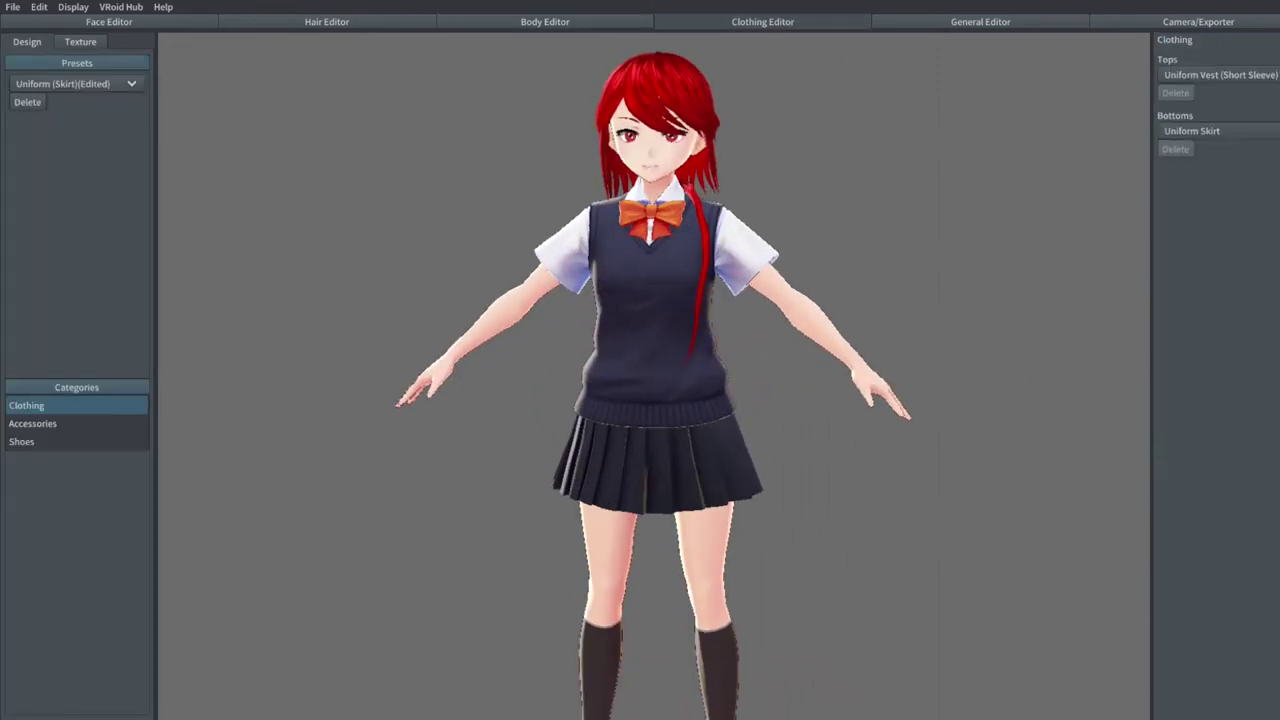
# Try the Hoodie and other tops on the character in place of the uniform vest
pyautogui.click(80, 42)
pyautogui.rightClick(50, 252)
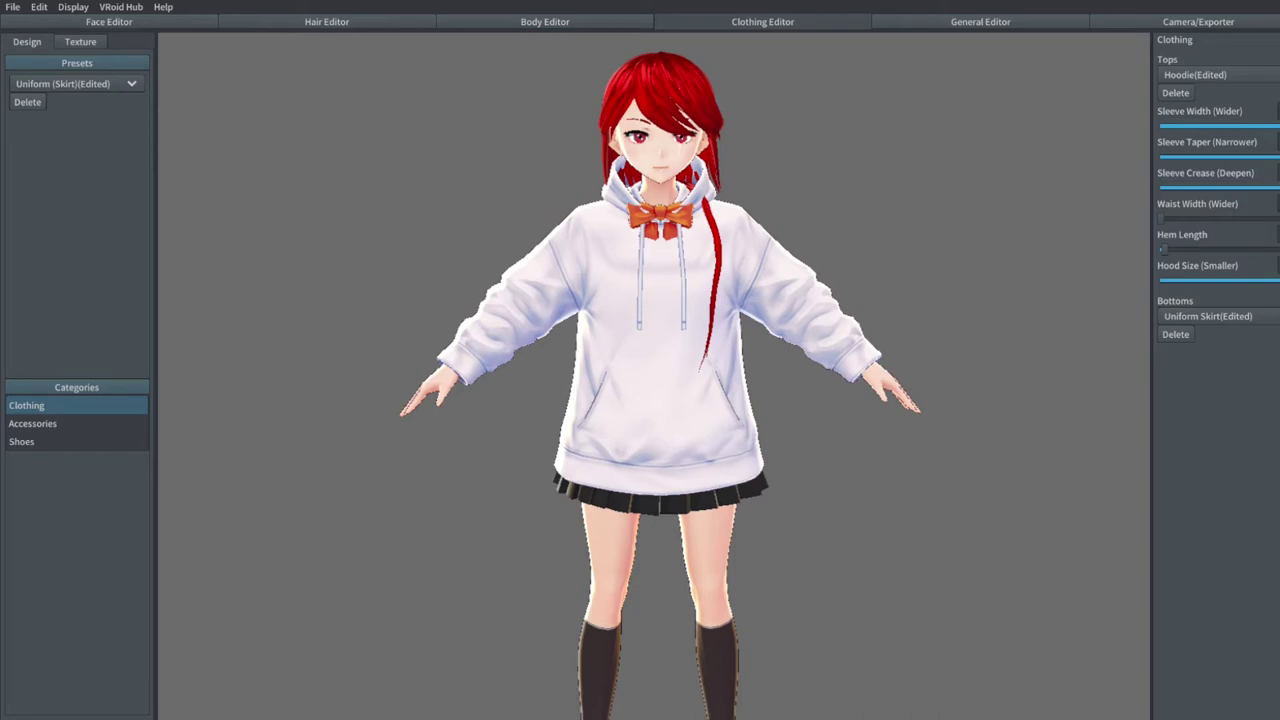
pyautogui.click(1218, 75)
pyautogui.scroll(-5, 1218, 150)
pyautogui.scroll(5, 1218, 120)
pyautogui.click(1216, 119)
pyautogui.click(1228, 77)
pyautogui.scroll(-5, 1218, 160)
pyautogui.click(1218, 160)
# Dress the character in Dress (Long Sleeve) and remove the uniform skirt from the bottoms
pyautogui.click(1218, 76)
pyautogui.click(1210, 137)
pyautogui.click(1218, 409)
pyautogui.click(1208, 428)
# Remove the orange bow tie from the character's accessories
pyautogui.click(34, 424)
pyautogui.click(1216, 187)
pyautogui.click(1215, 208)
pyautogui.scroll(-3, 800, 380)
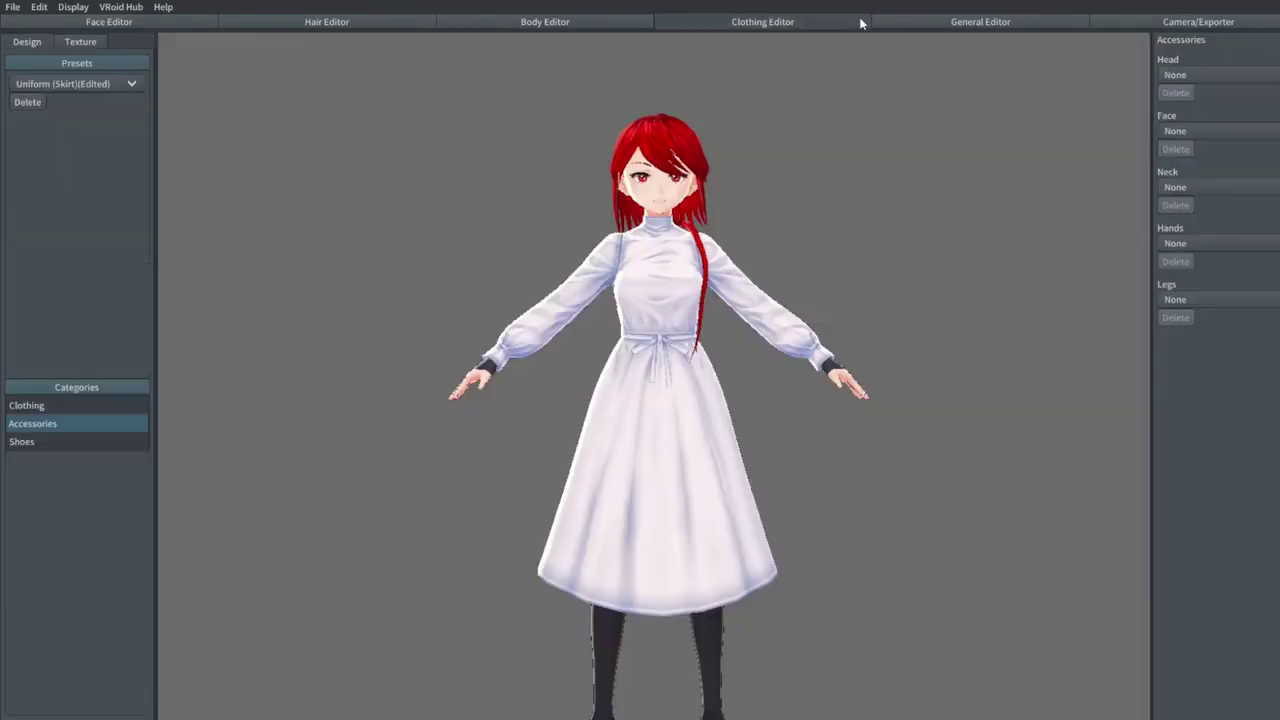
# Apply the black and purple texture to the dress, and change the shoes to High Cut Sneakers with a custom dark texture
pyautogui.click(32, 405)
pyautogui.click(127, 83)
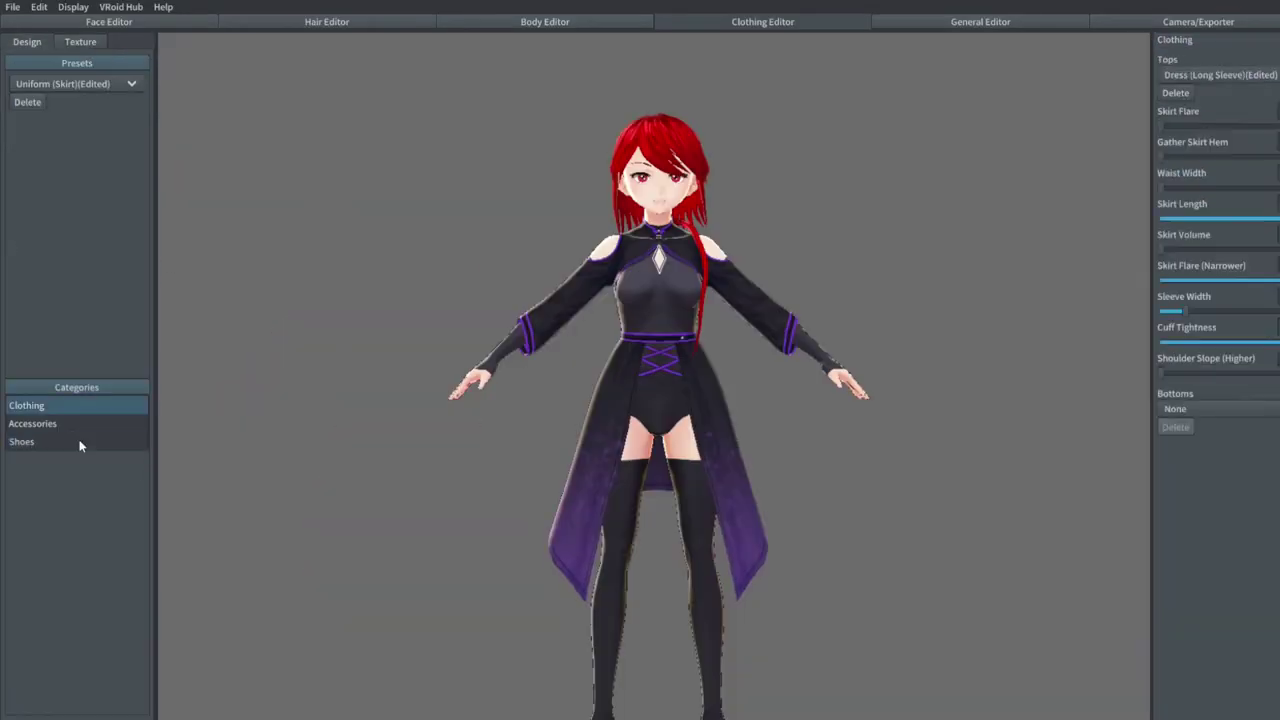
pyautogui.click(21, 441)
pyautogui.click(1215, 131)
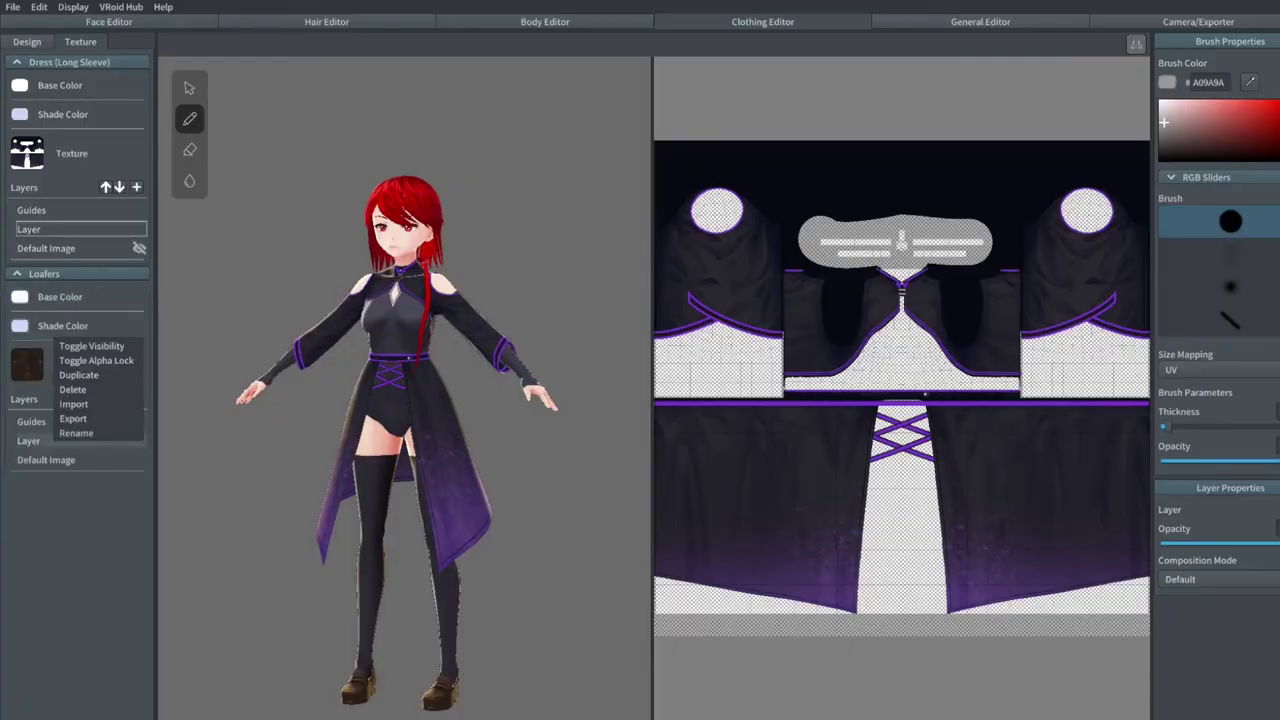
pyautogui.click(99, 443)
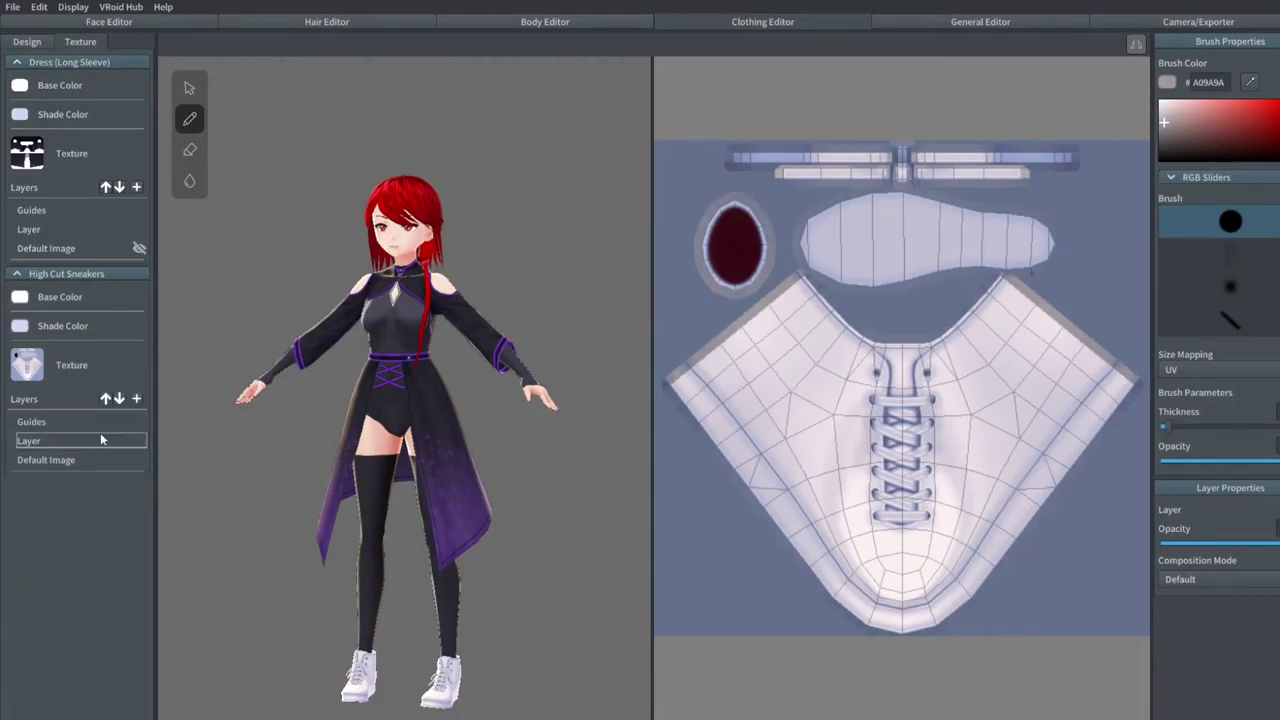
pyautogui.click(100, 440)
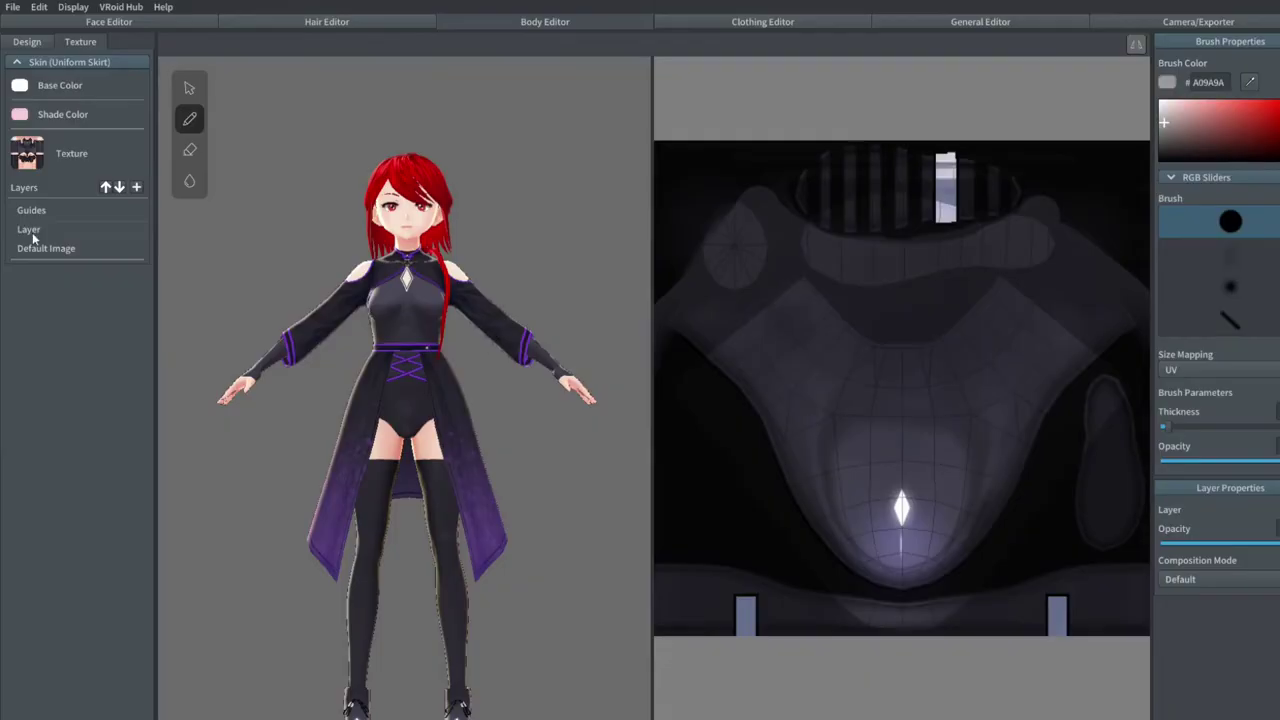
# Paint the hip and upper thigh area of the body skin texture with dark #27272E to form shorts
pyautogui.click(40, 230)
pyautogui.keyDown('alt'); pyautogui.click(900, 380); pyautogui.keyUp('alt')
pyautogui.scroll(5, 902, 388)
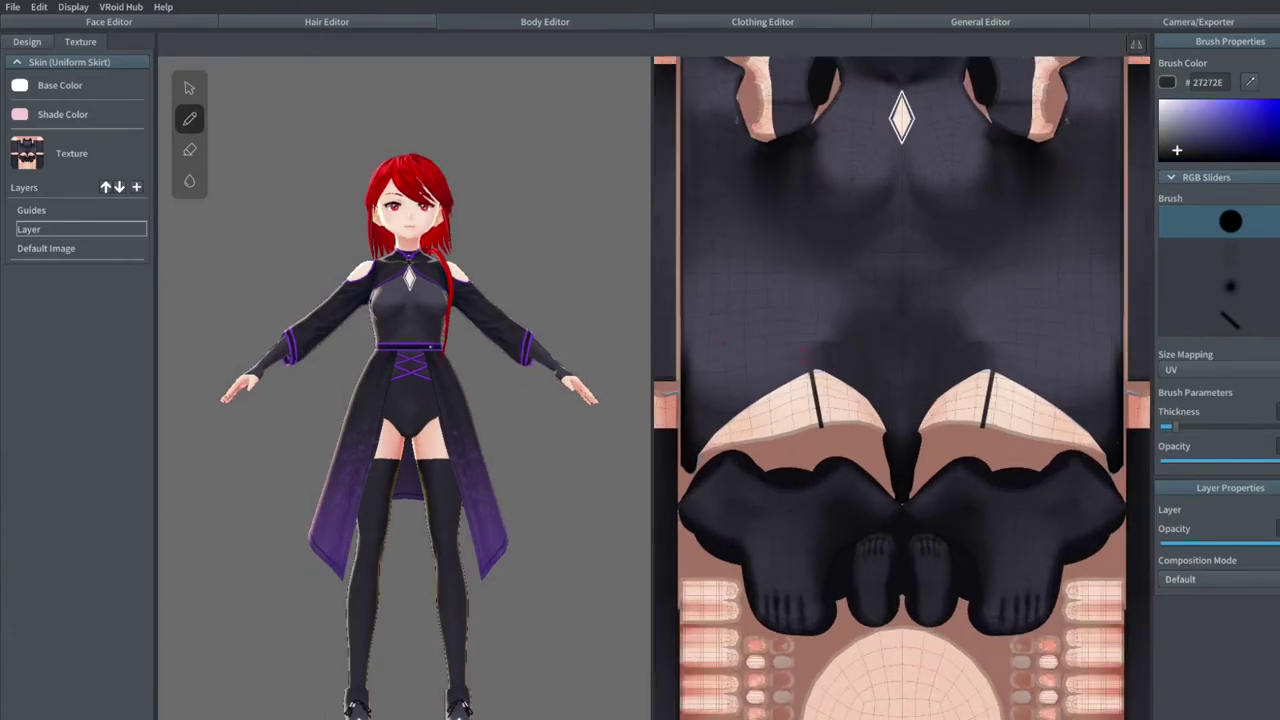
pyautogui.moveTo(856, 370)
pyautogui.mouseDown()
pyautogui.moveTo(878, 424)
pyautogui.moveTo(838, 379)
pyautogui.mouseUp()
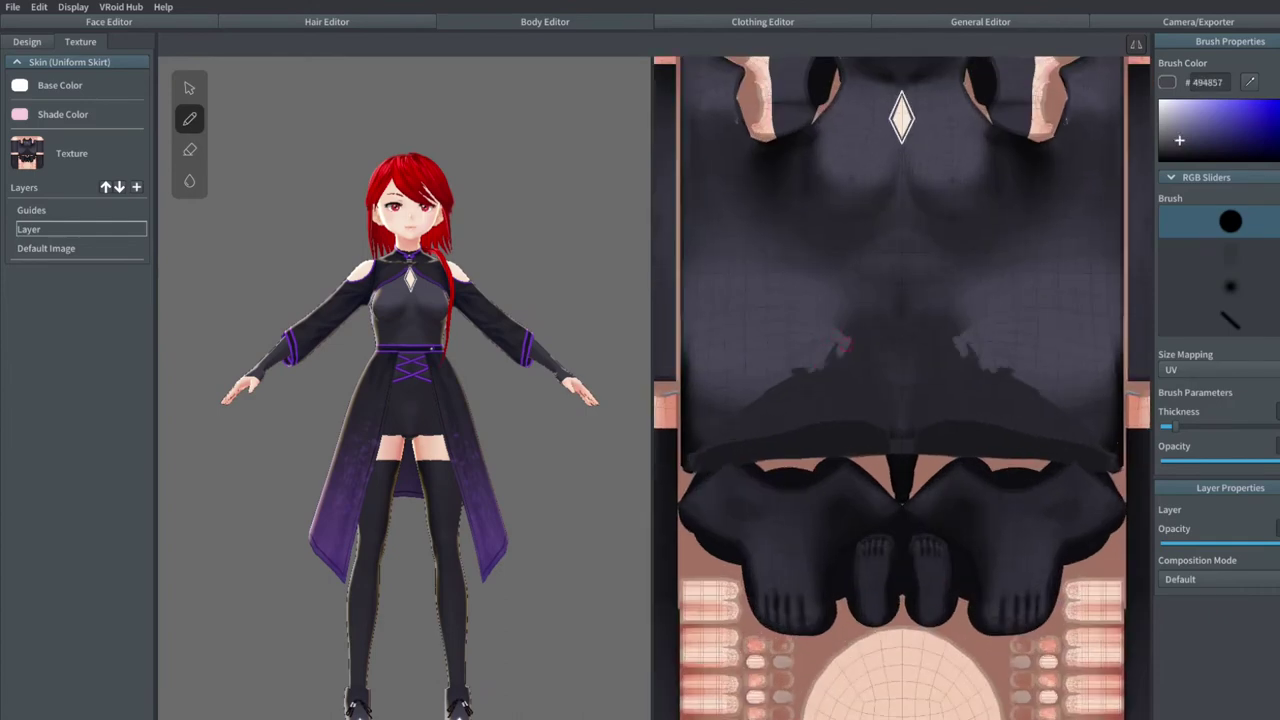
pyautogui.moveTo(843, 345); pyautogui.dragTo(809, 369)
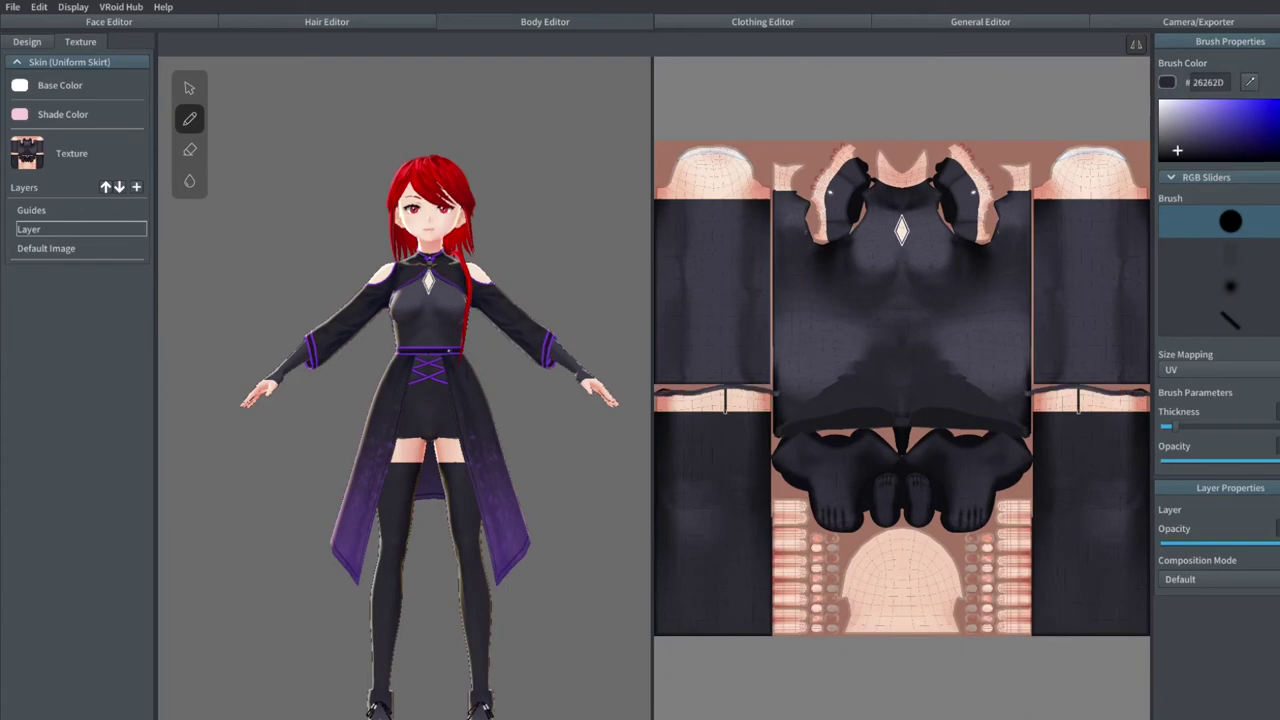
# Paint dark #26262D along the upper edge of the bare thigh bands on both legs of the body texture
pyautogui.moveTo(716, 393); pyautogui.dragTo(697, 396)
pyautogui.scroll(3, 902, 388)
pyautogui.scroll(-4, 902, 388)
pyautogui.scroll(7, 902, 388)
pyautogui.moveTo(740, 395)
pyautogui.mouseDown(button='middle')
pyautogui.moveTo(900, 395)
pyautogui.moveTo(996, 430)
pyautogui.mouseUp(button='middle')
pyautogui.scroll(2, 902, 388)
pyautogui.moveTo(694, 409); pyautogui.dragTo(748, 415)
pyautogui.moveTo(874, 405); pyautogui.dragTo(1080, 431)
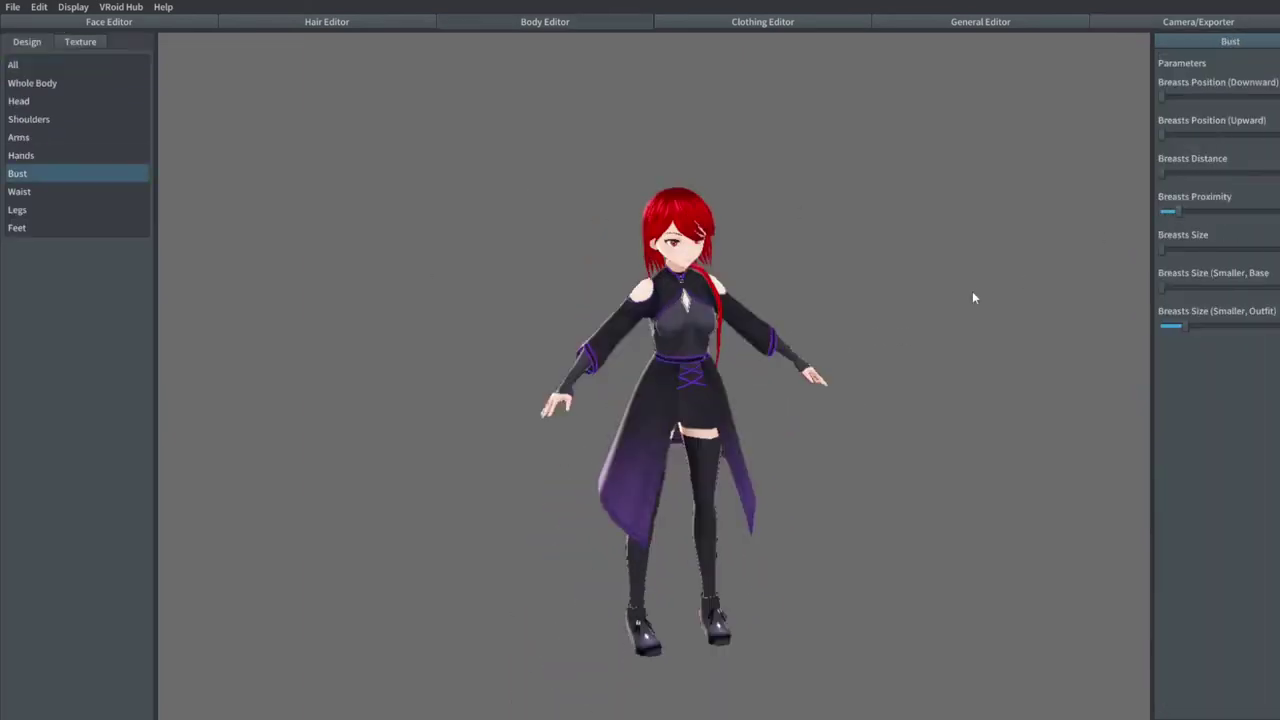
# Raise the Breasts Size (Smaller, Base) and Breasts Proximity parameters of the bust
pyautogui.moveTo(1162, 287); pyautogui.dragTo(1234, 289)
pyautogui.moveTo(1178, 211); pyautogui.dragTo(1246, 211)
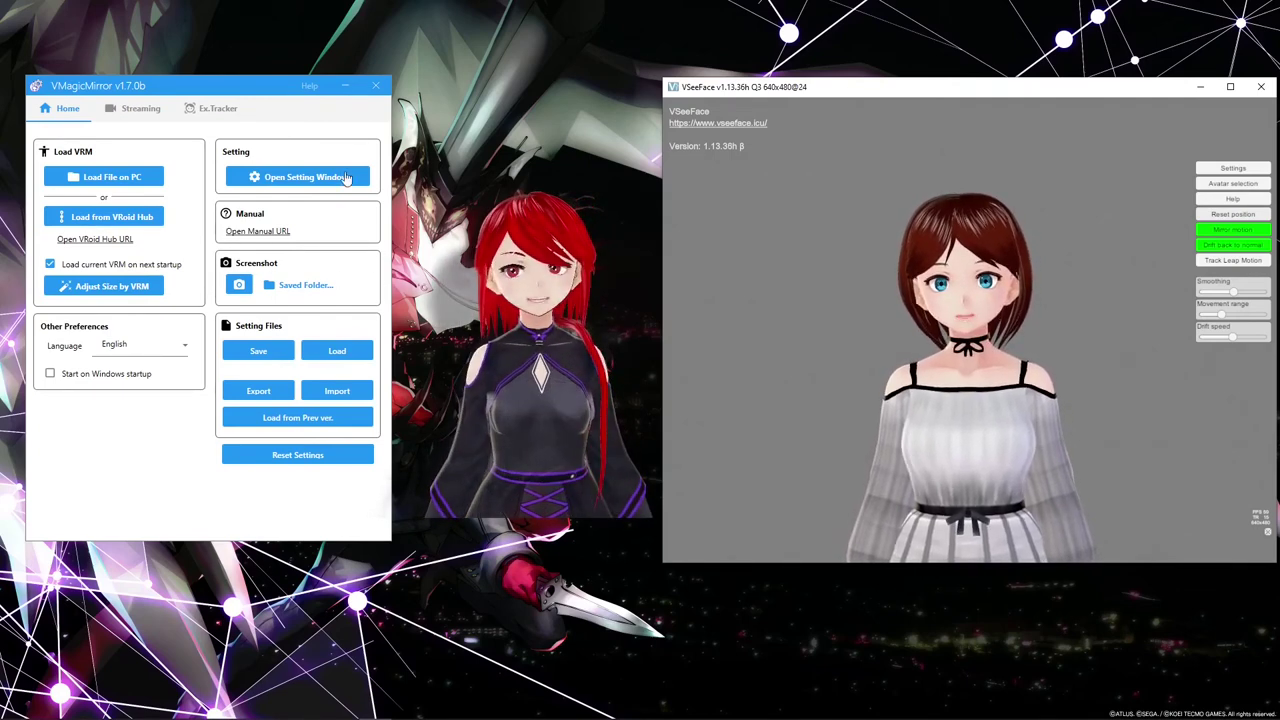
# In VMagicMirror, show the keyboard and pad with the avatar in the streaming view options
pyautogui.click(140, 108)
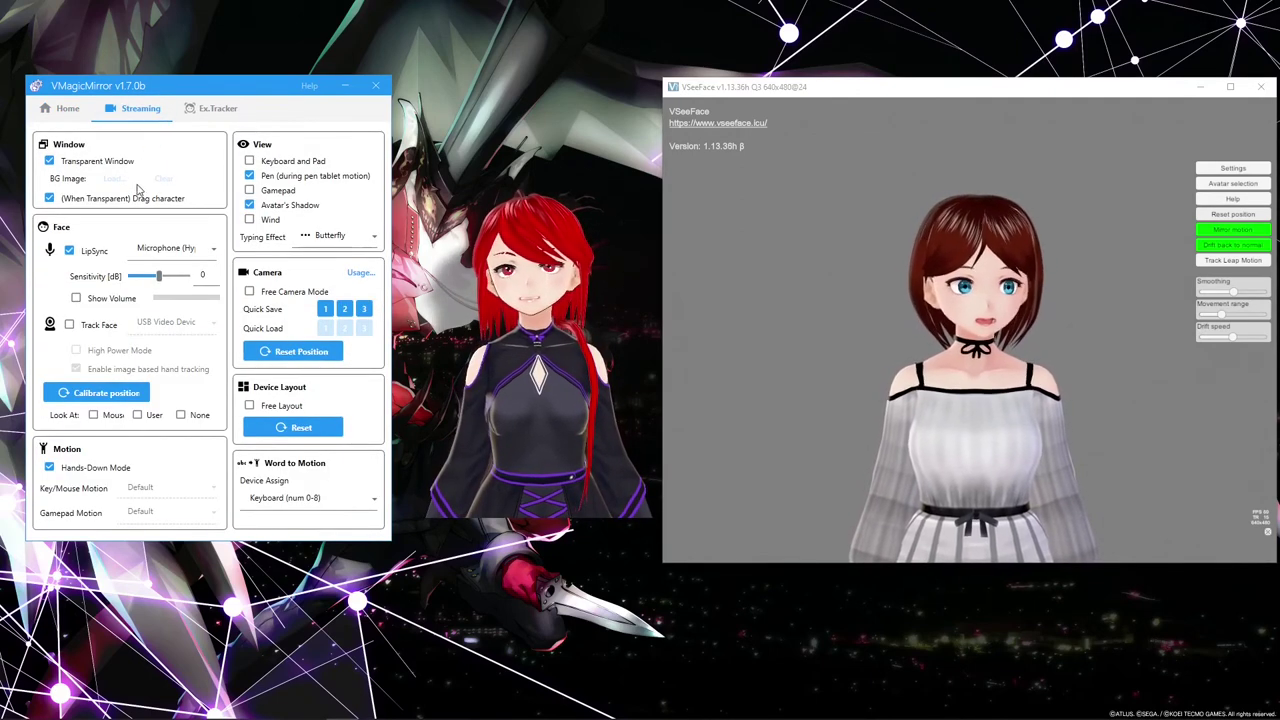
pyautogui.click(249, 160)
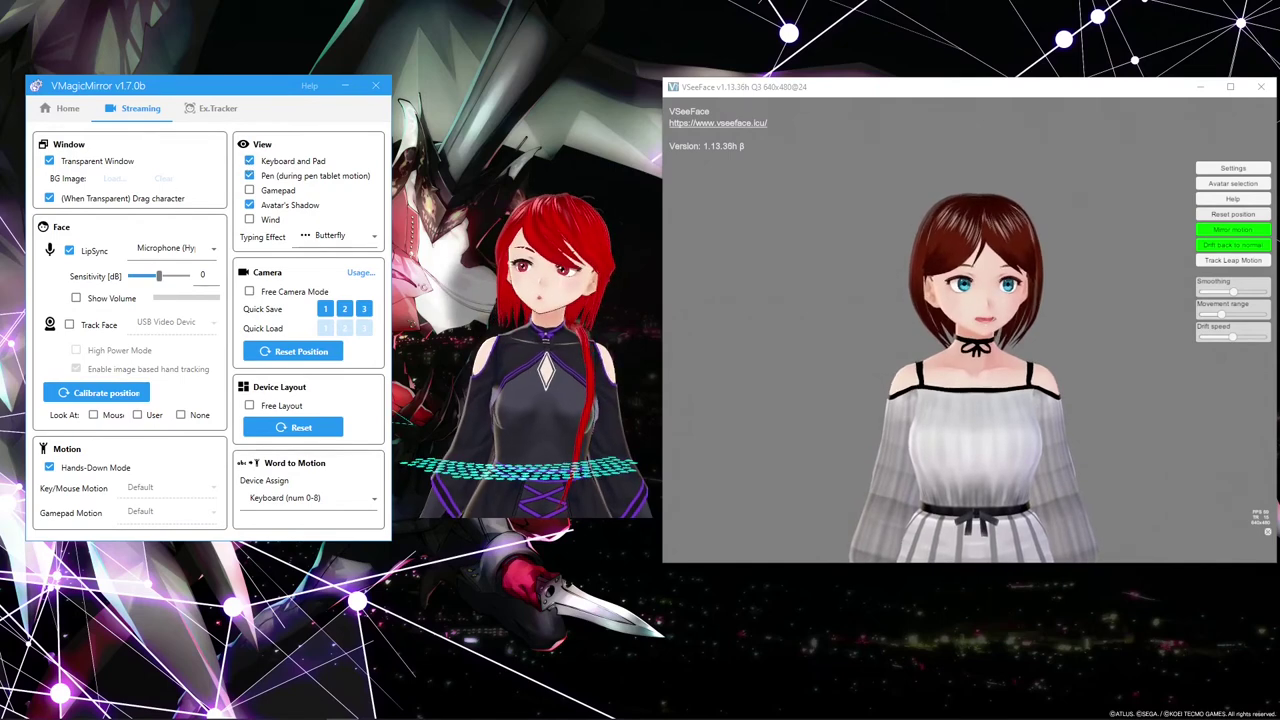
# Review the Window and Face settings, and turn off Always-Hands-Down Mode in the Motion settings
pyautogui.click(67, 108)
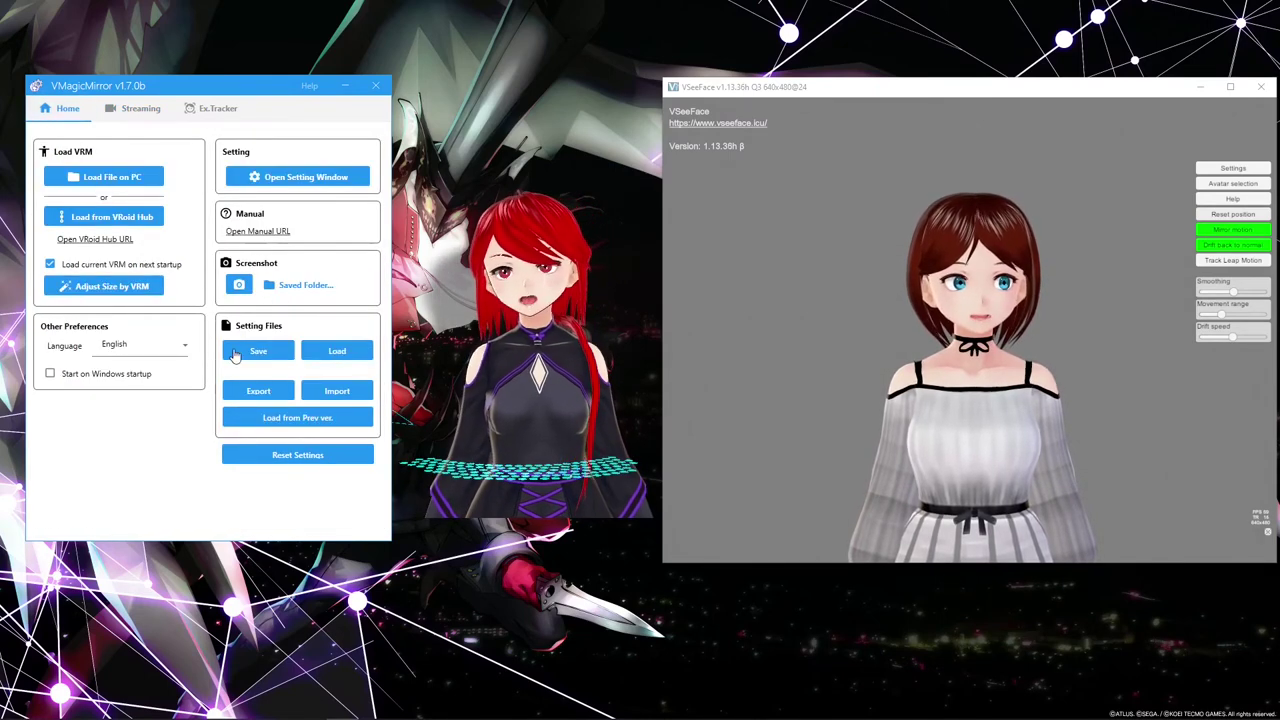
pyautogui.click(293, 180)
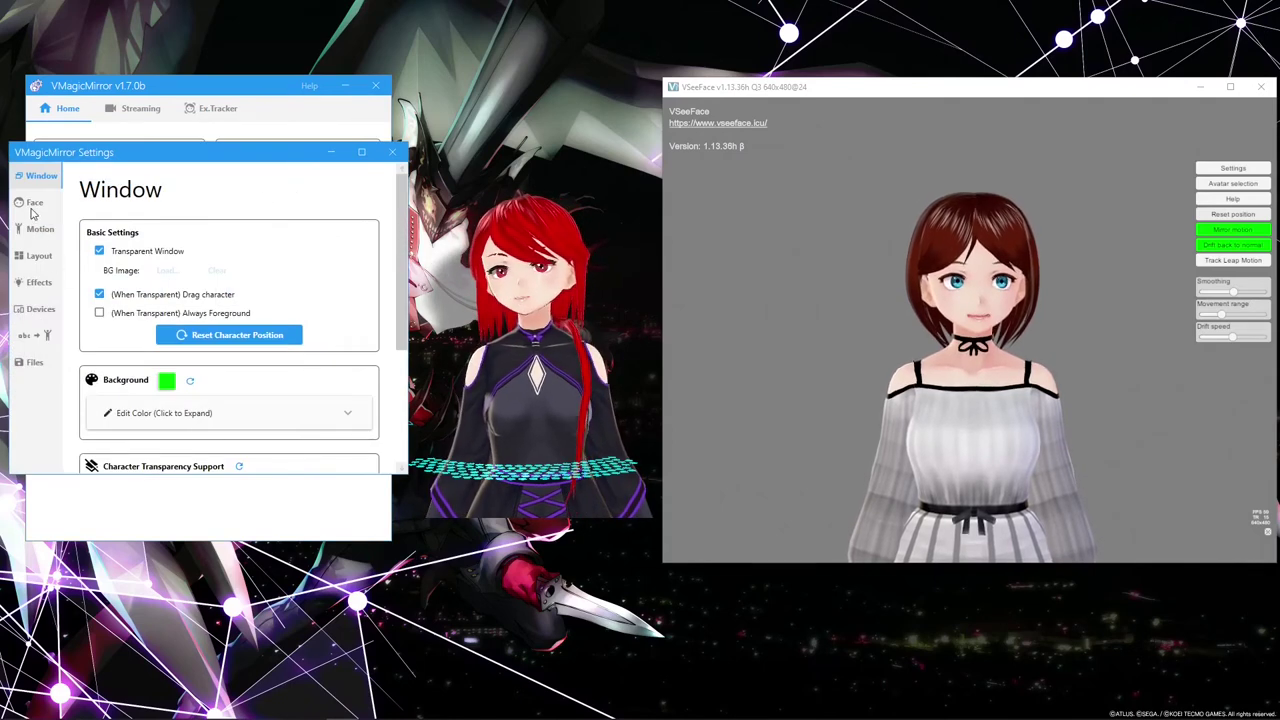
pyautogui.click(33, 210)
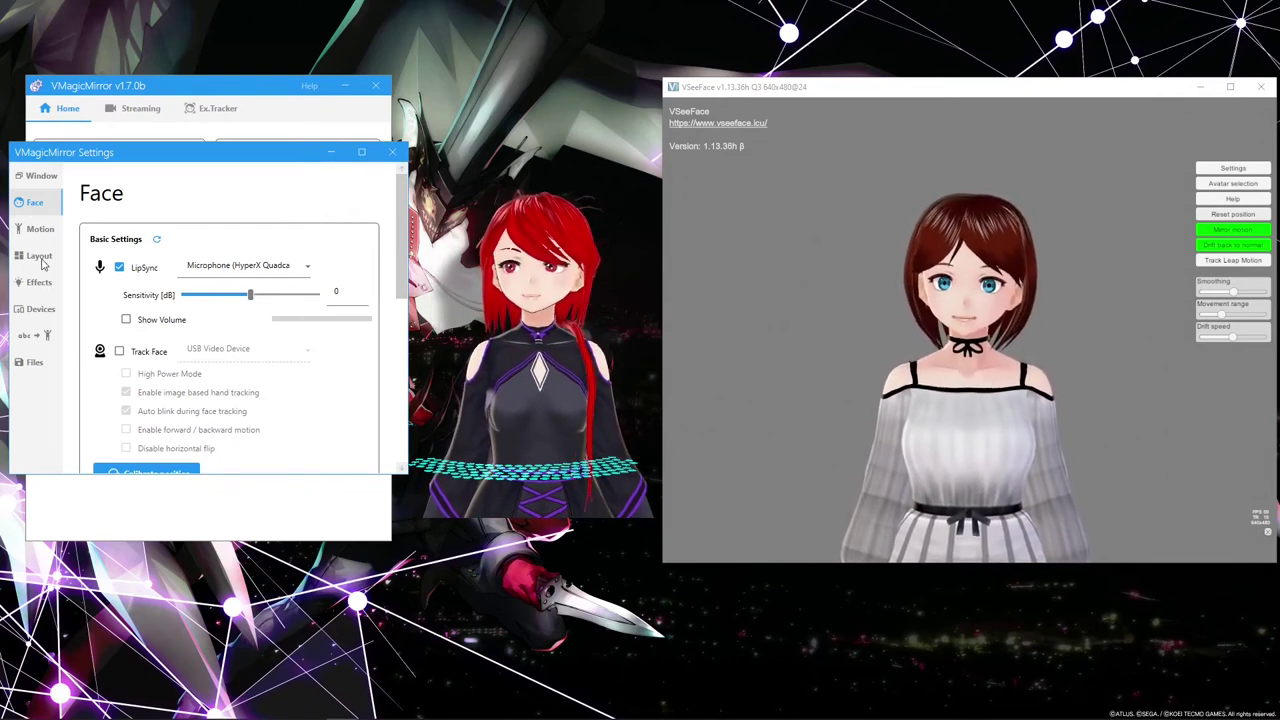
pyautogui.click(41, 230)
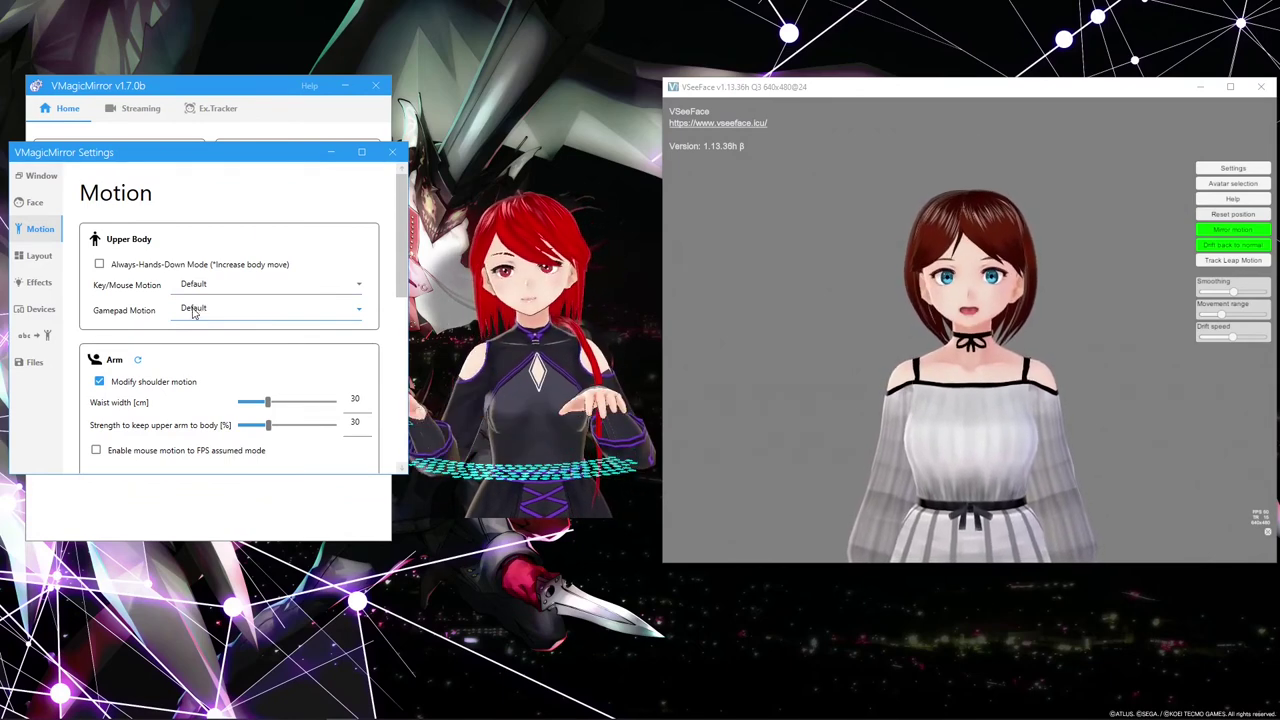
pyautogui.click(30, 182)
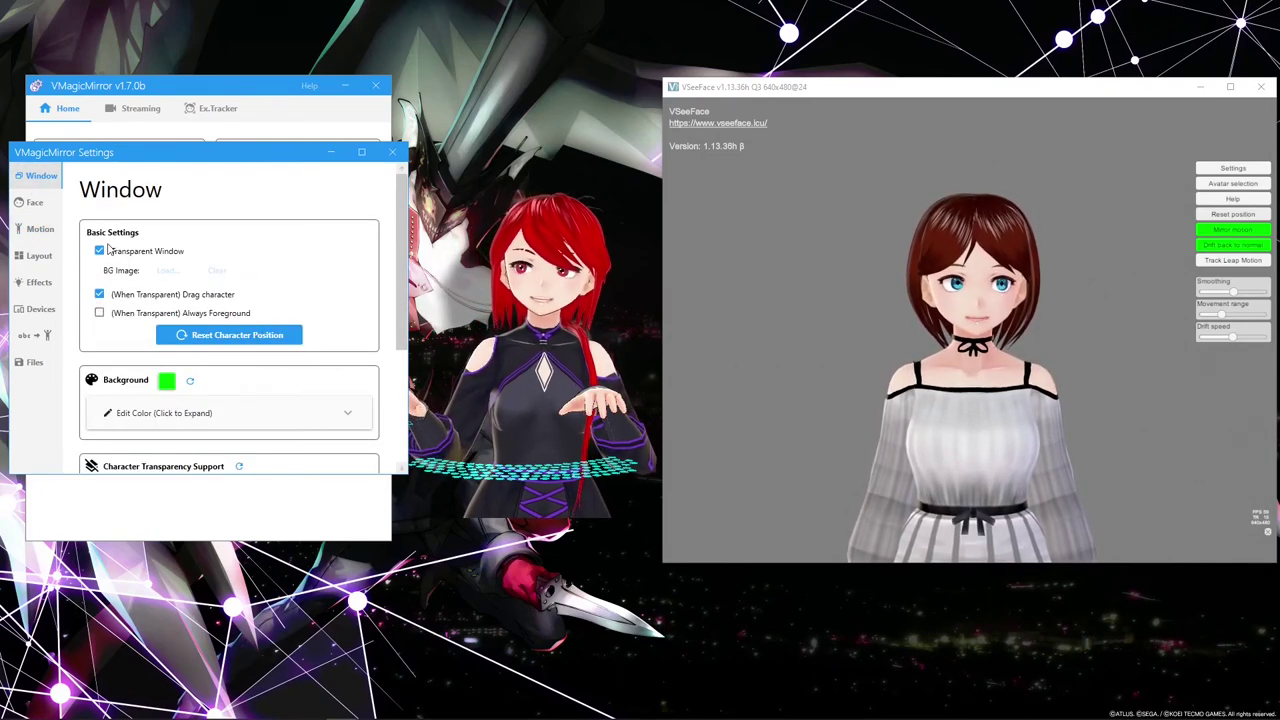
pyautogui.click(390, 153)
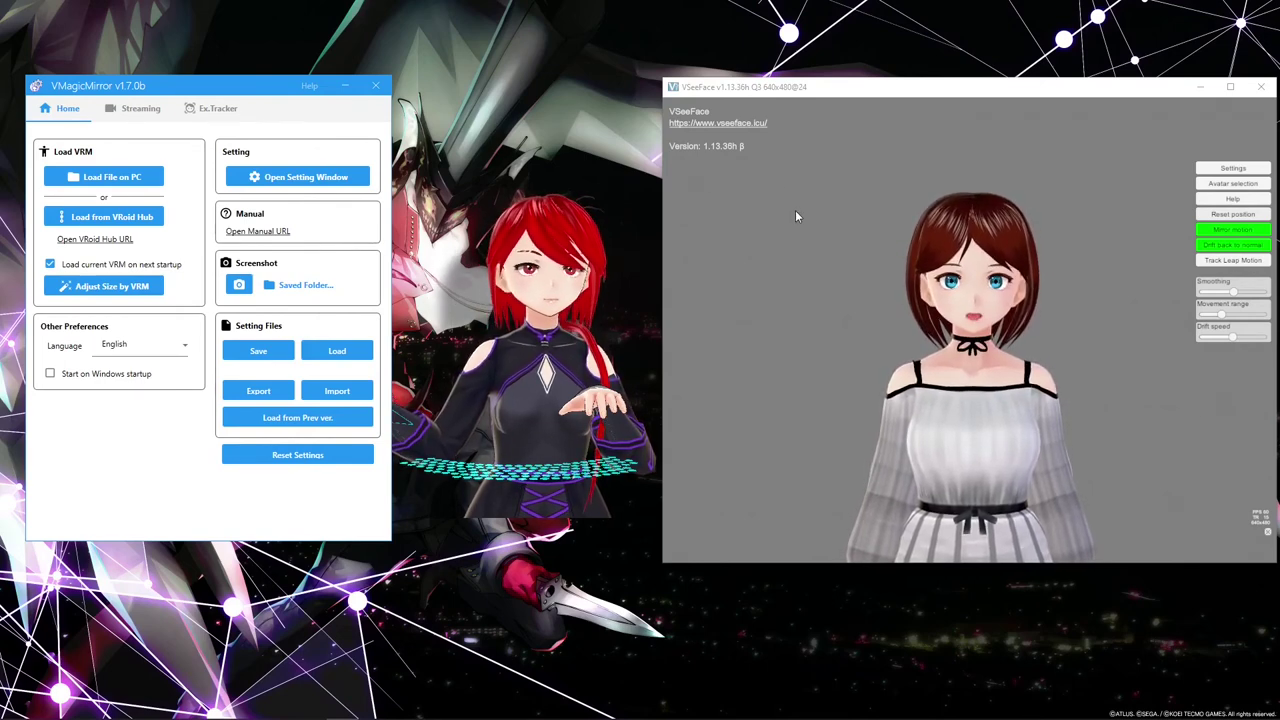
# In VSeeFace, set expression detection to Simple (fun, angry, surprised only) in the general settings
pyautogui.click(1219, 168)
pyautogui.click(1133, 166)
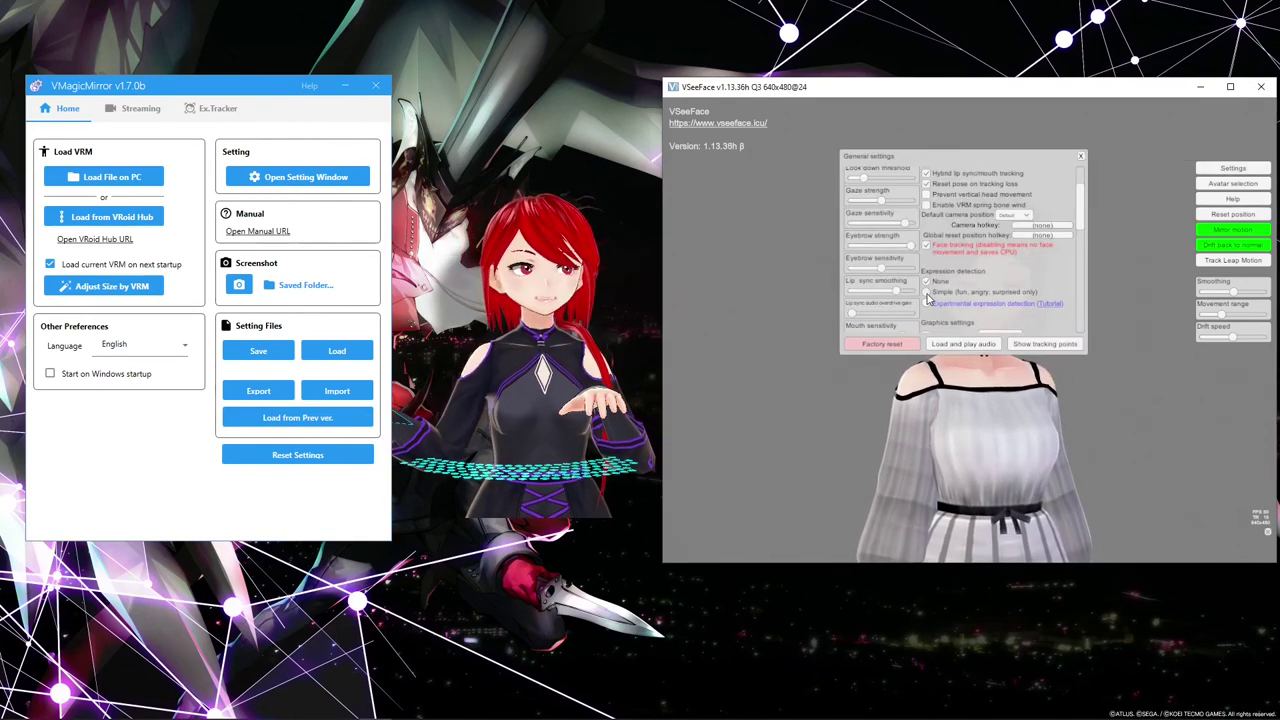
pyautogui.click(927, 294)
pyautogui.click(1081, 156)
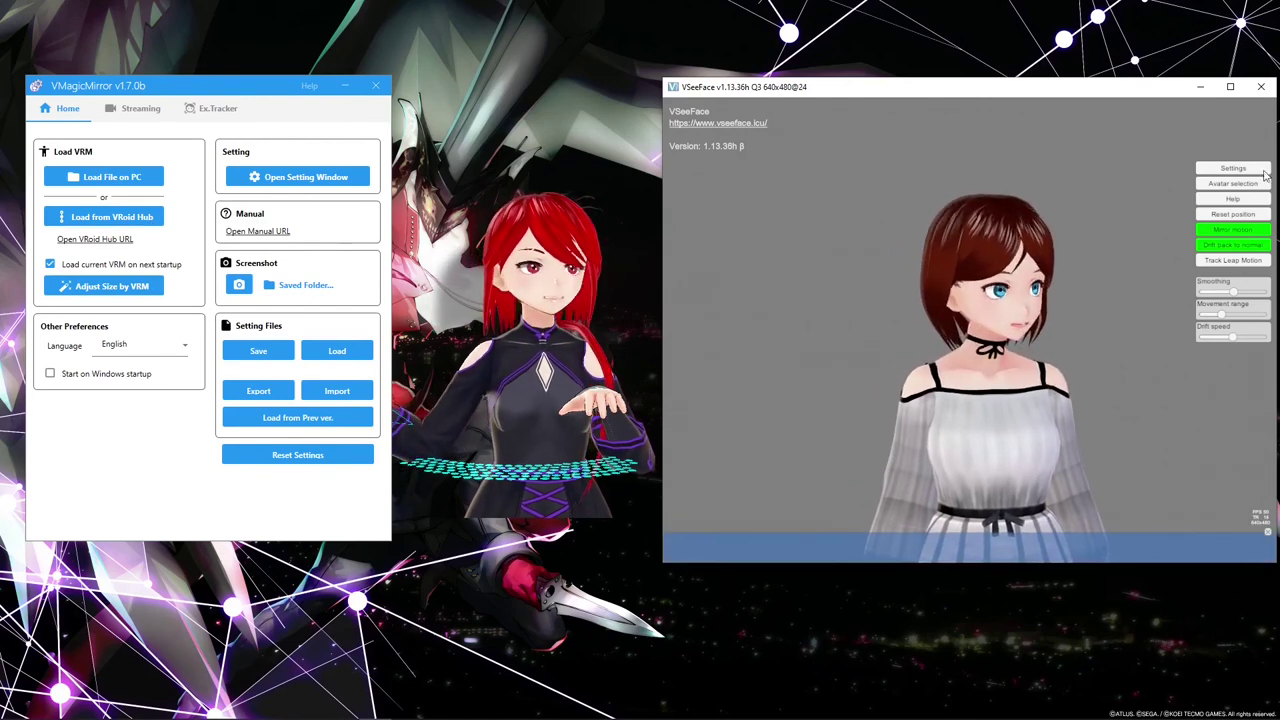
# Reopen the general settings to review the expression detection options
pyautogui.click(1233, 168)
pyautogui.click(1135, 169)
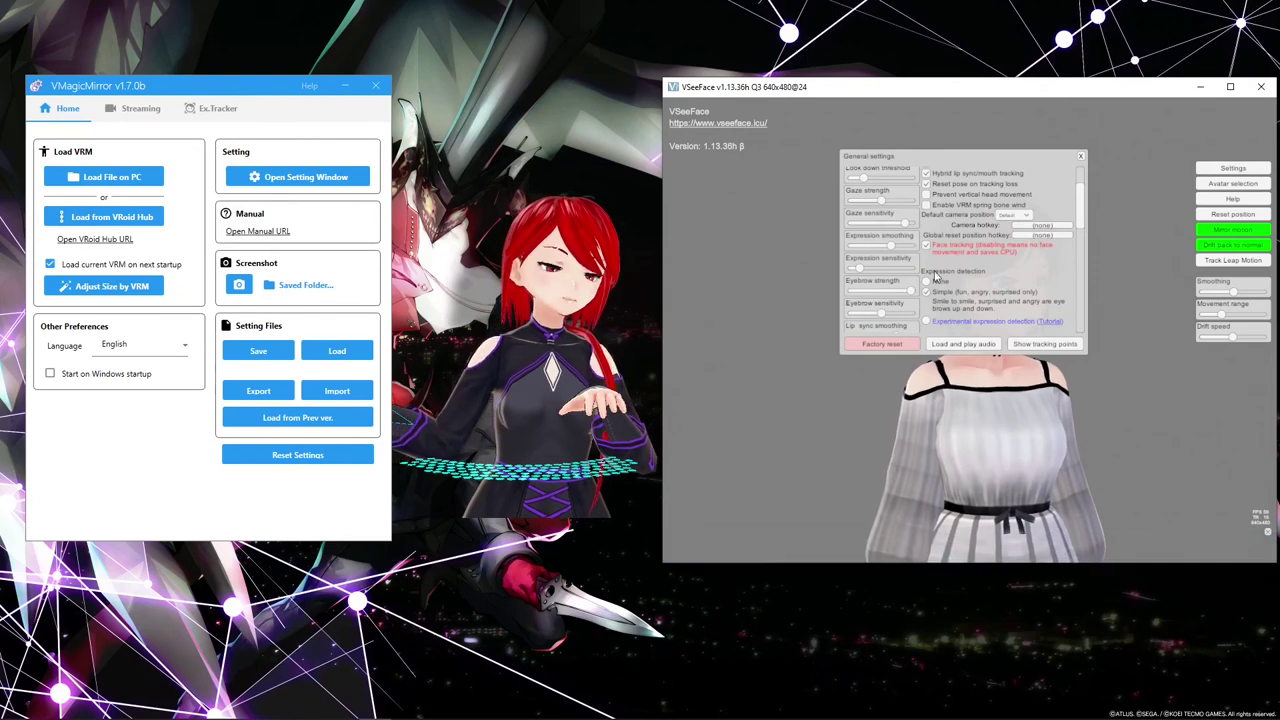
pyautogui.click(1080, 157)
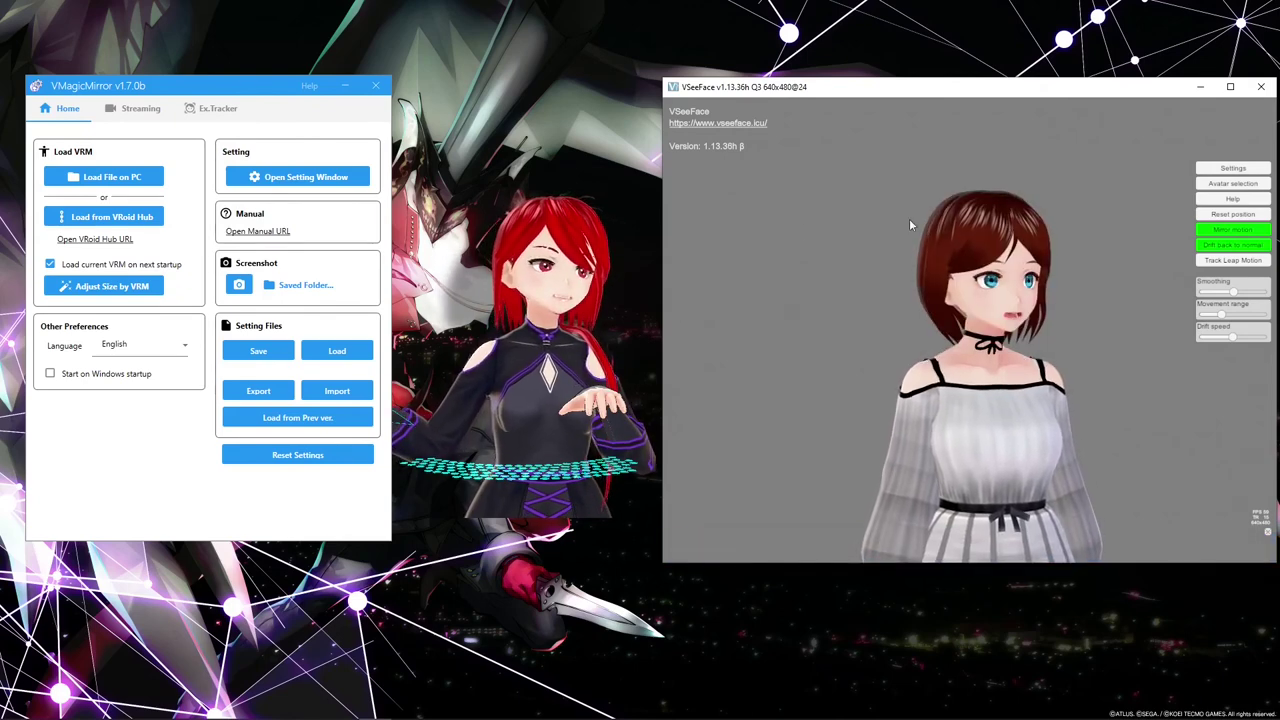
# In VMagicMirror, open the streaming settings
pyautogui.click(140, 108)
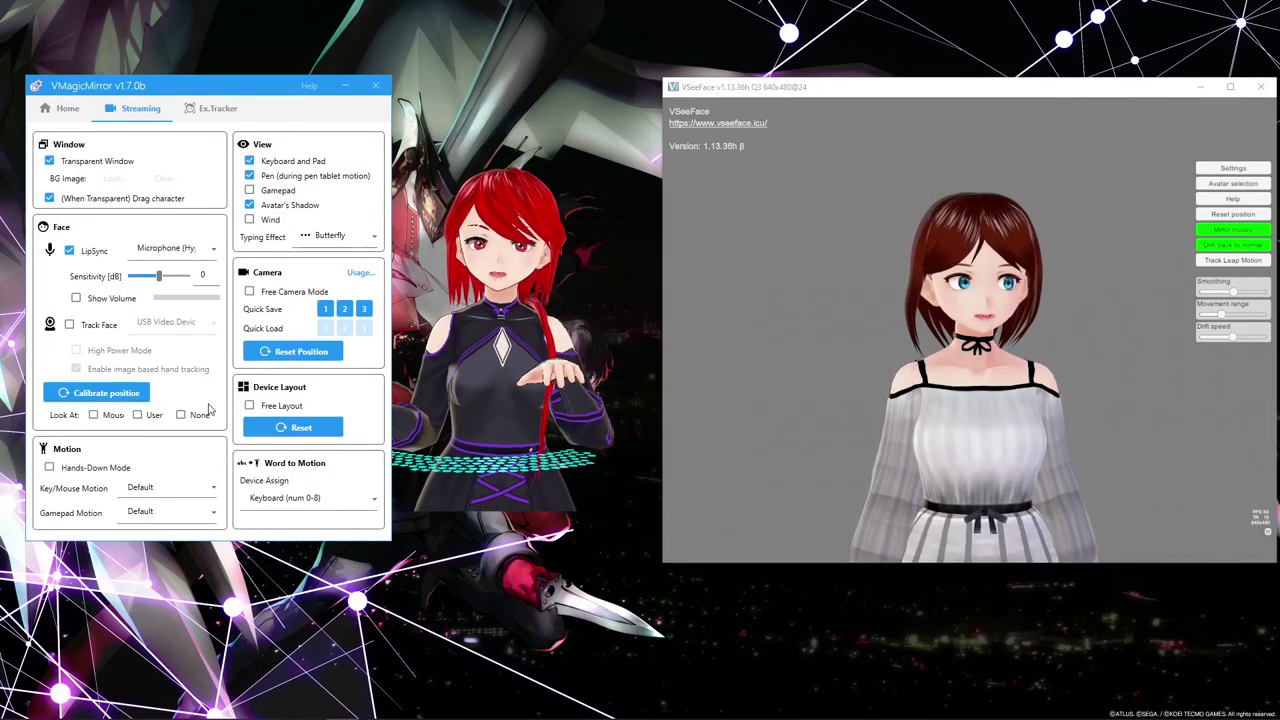